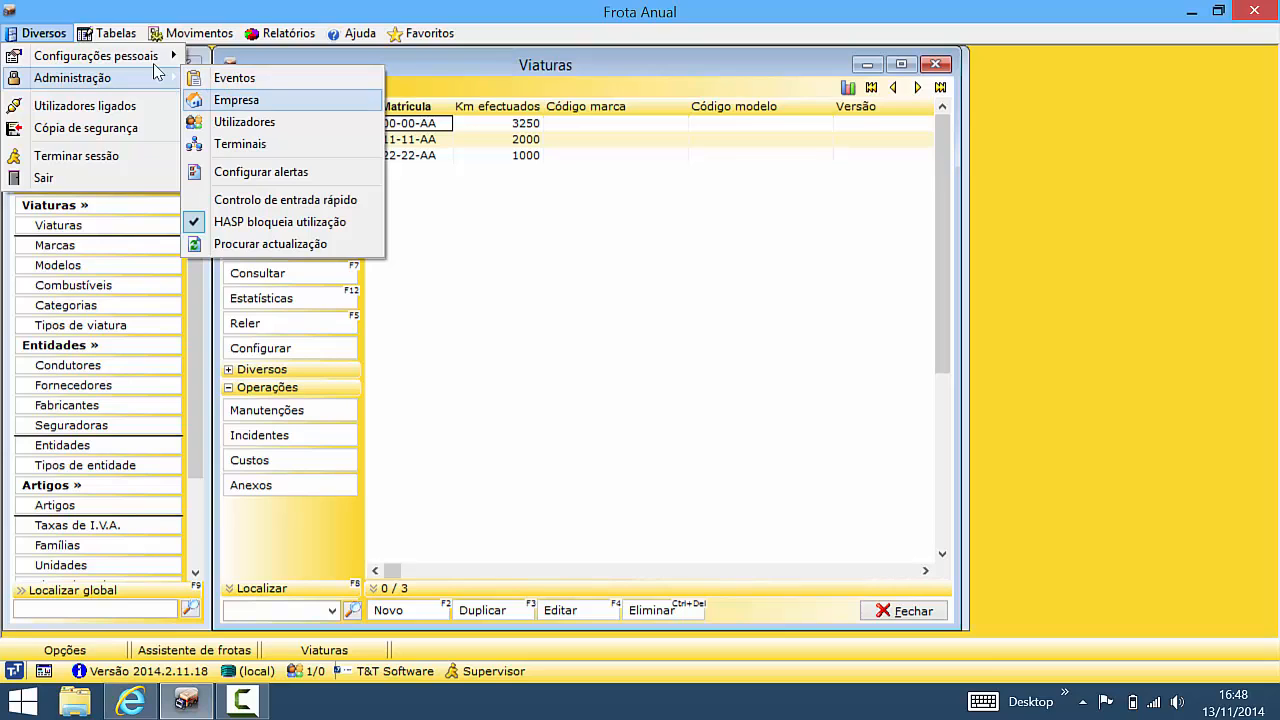
Open the T&T Software company record for editing and review its Geral, Moradas, Textos and Diversos data
click(236, 100)
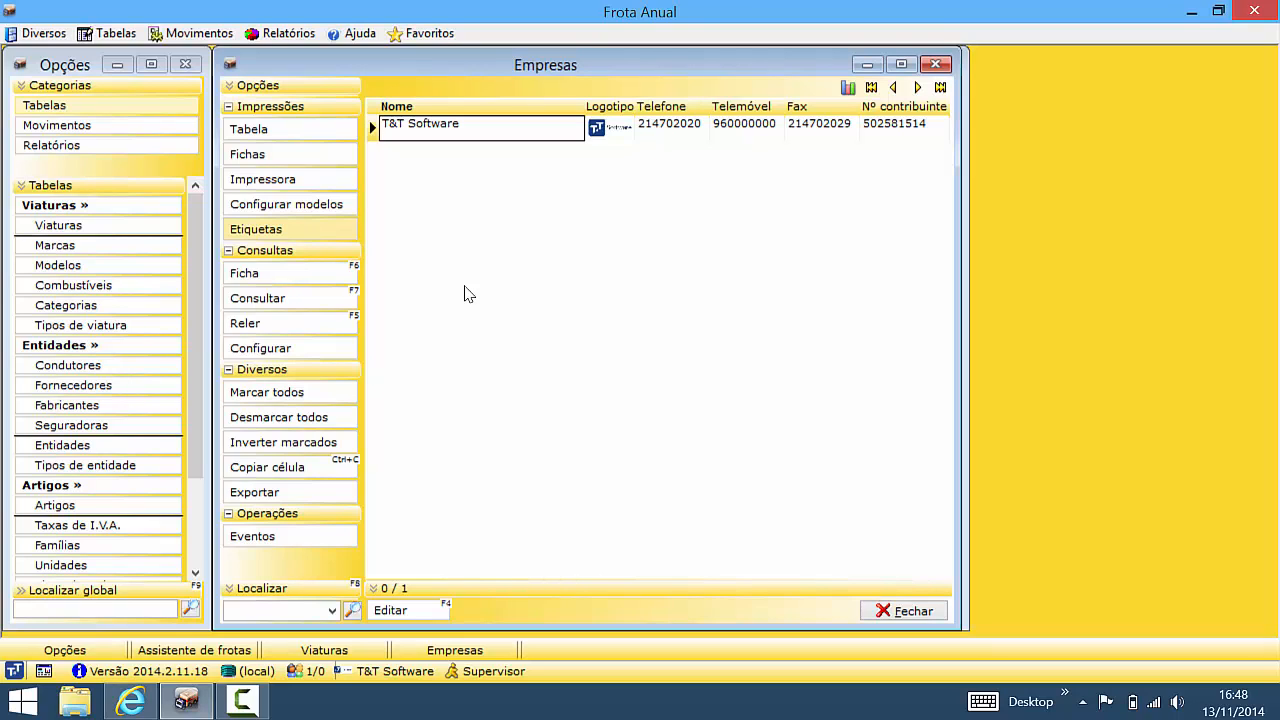
click(405, 611)
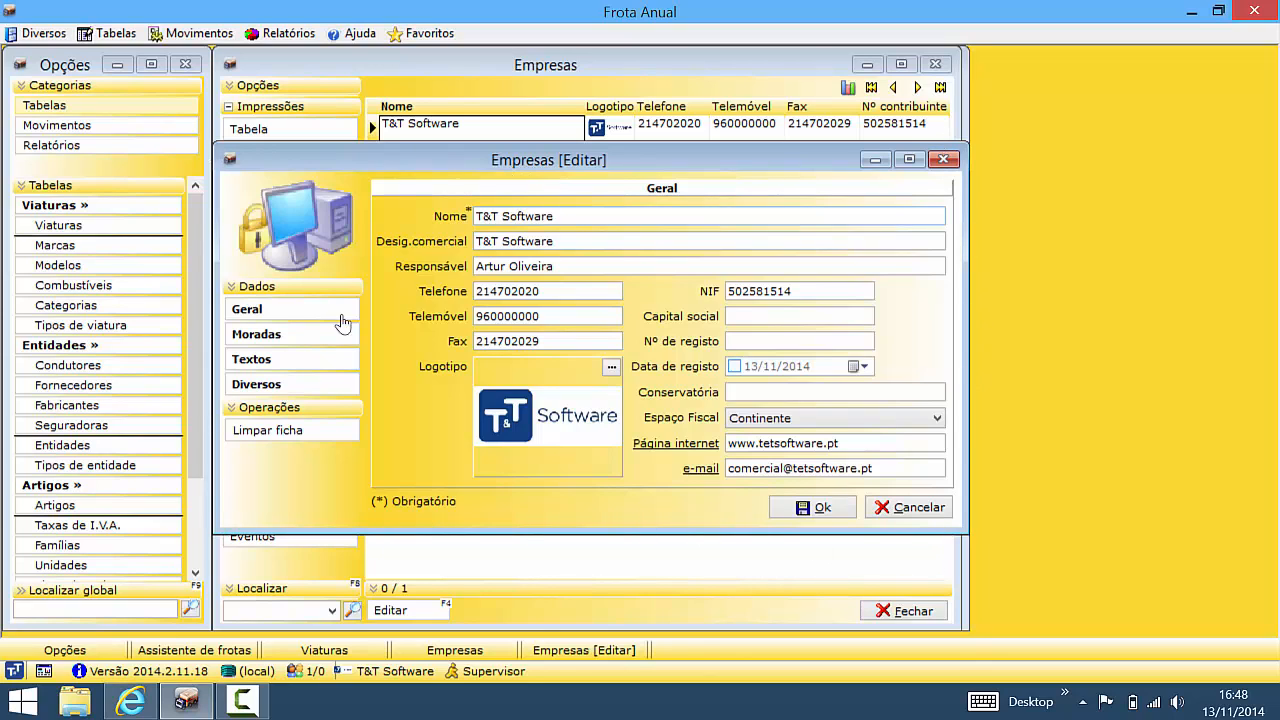
click(272, 342)
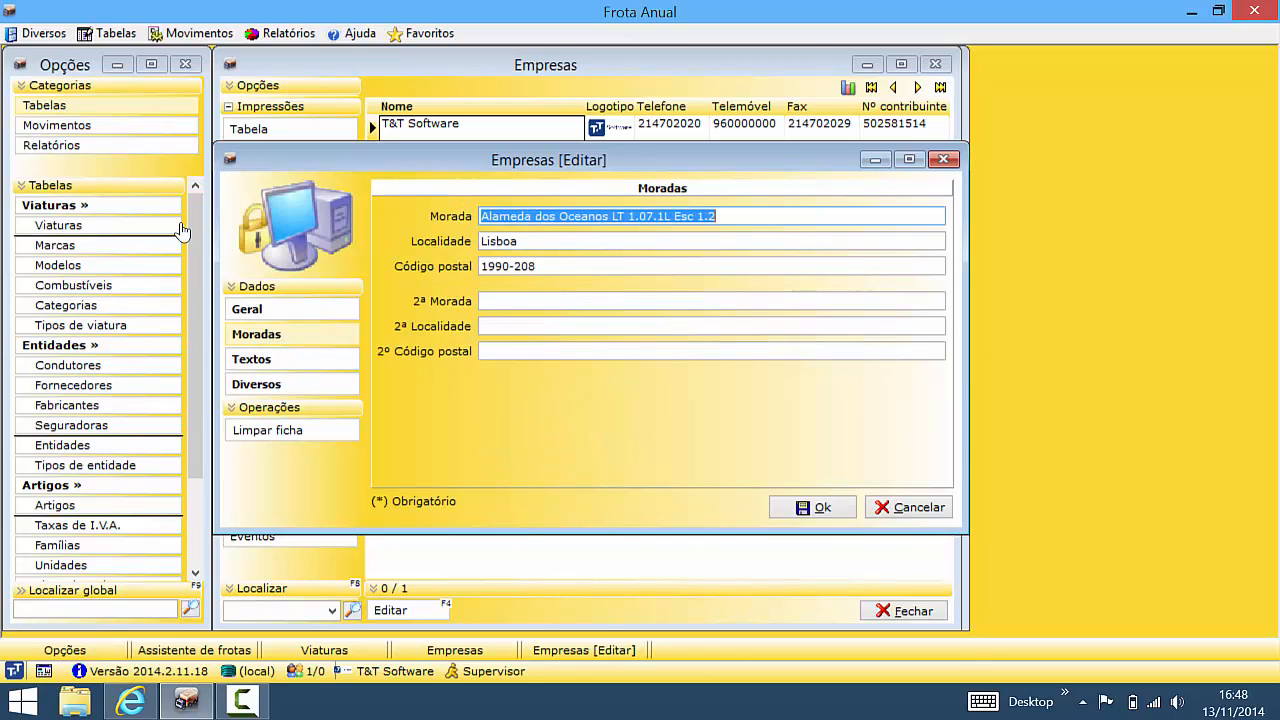
click(270, 362)
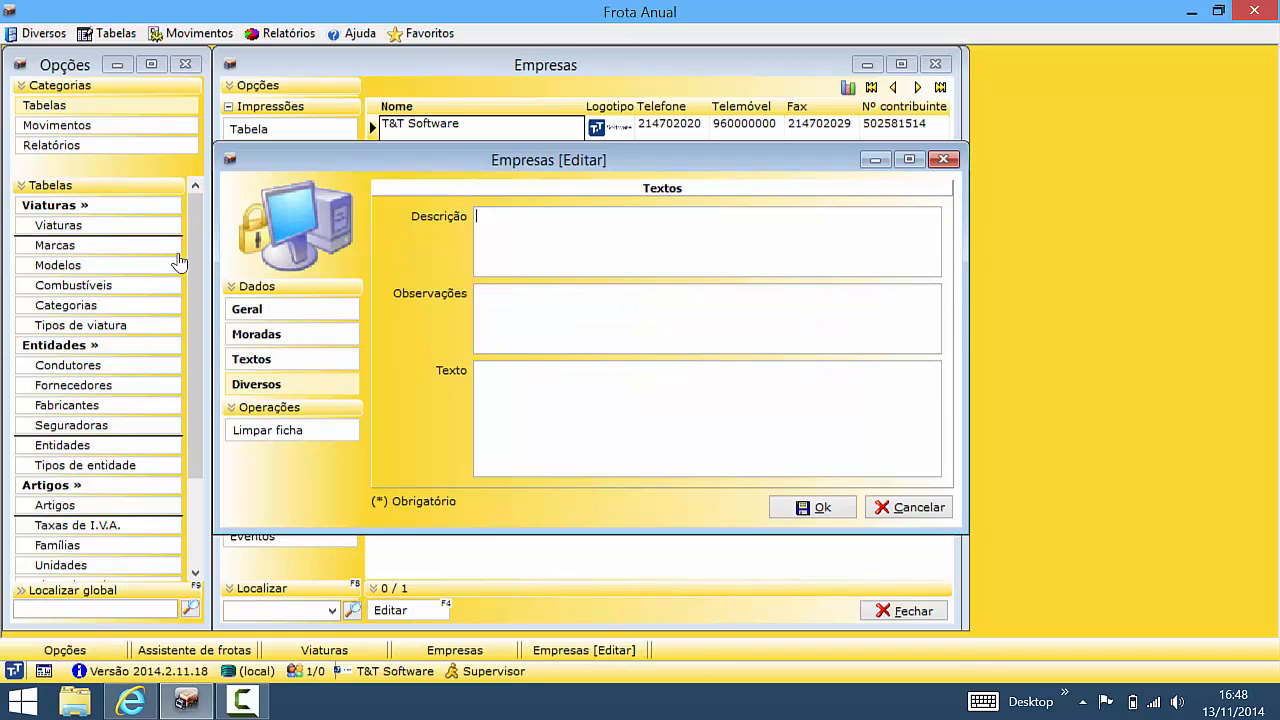
click(266, 386)
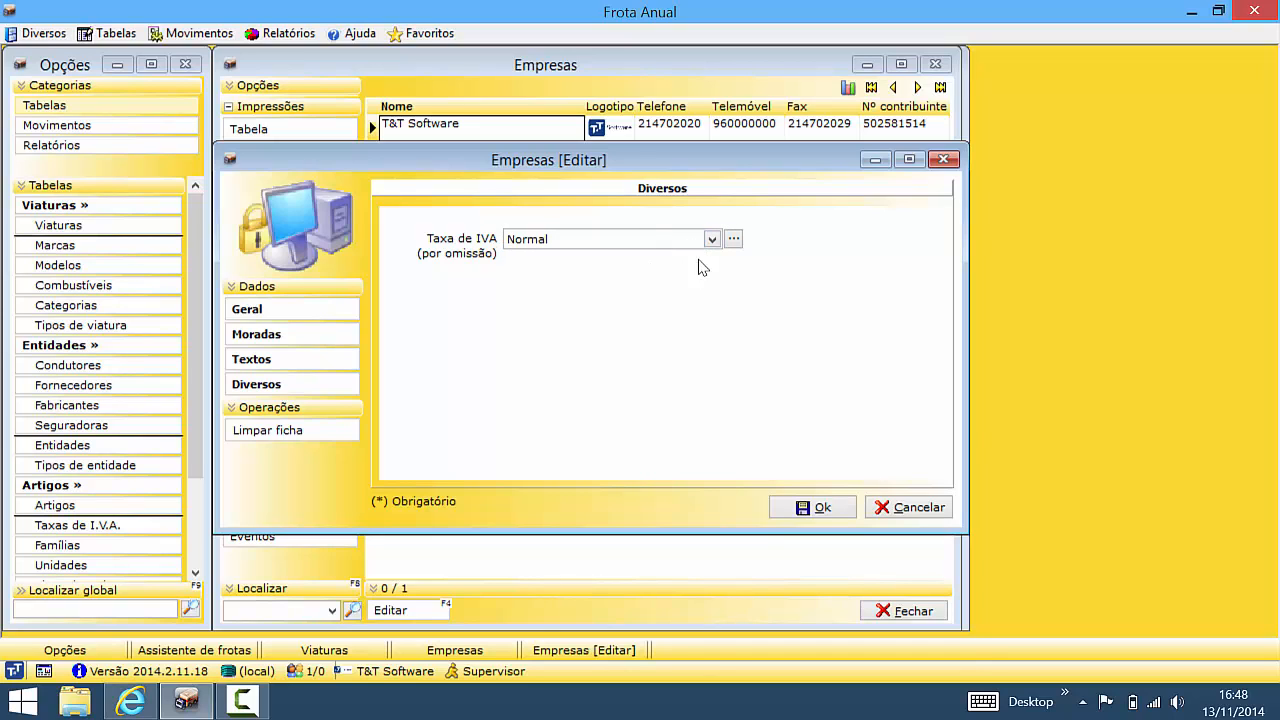
Inspect the VAT rates table and blank new-rate form from the default VAT rate field, and close everything back to the vehicles list without saving
click(734, 243)
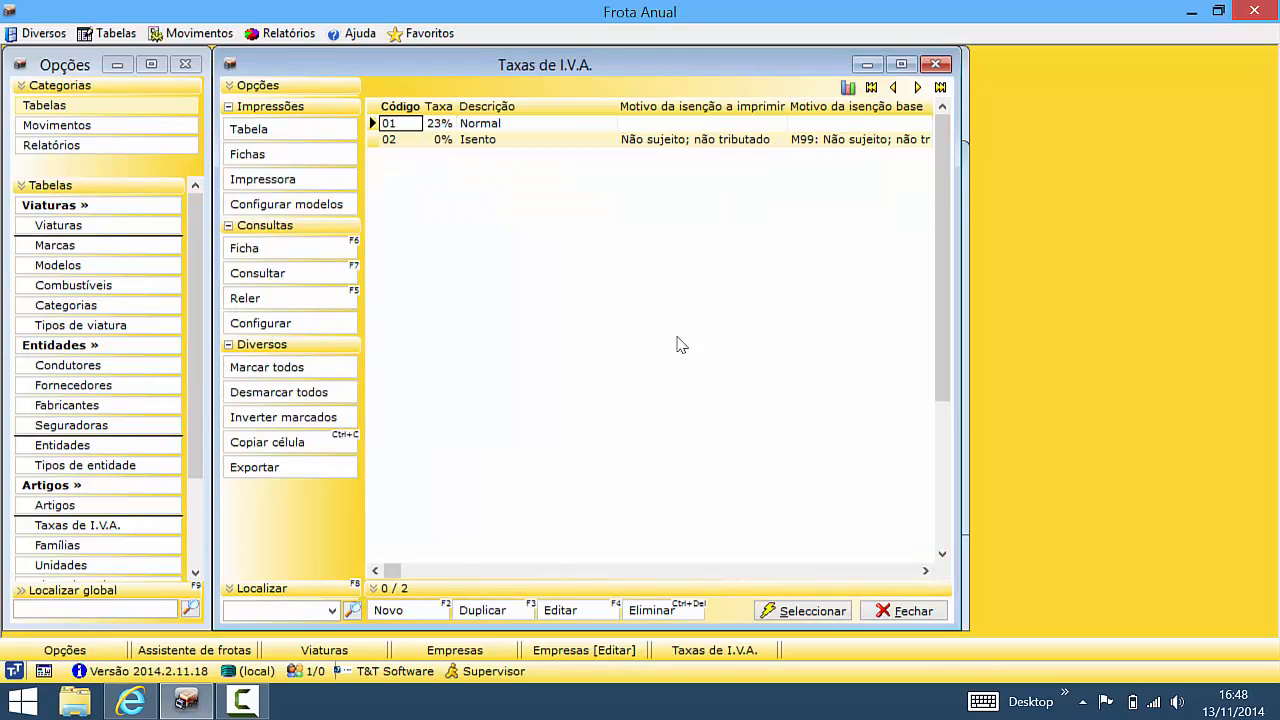
click(394, 610)
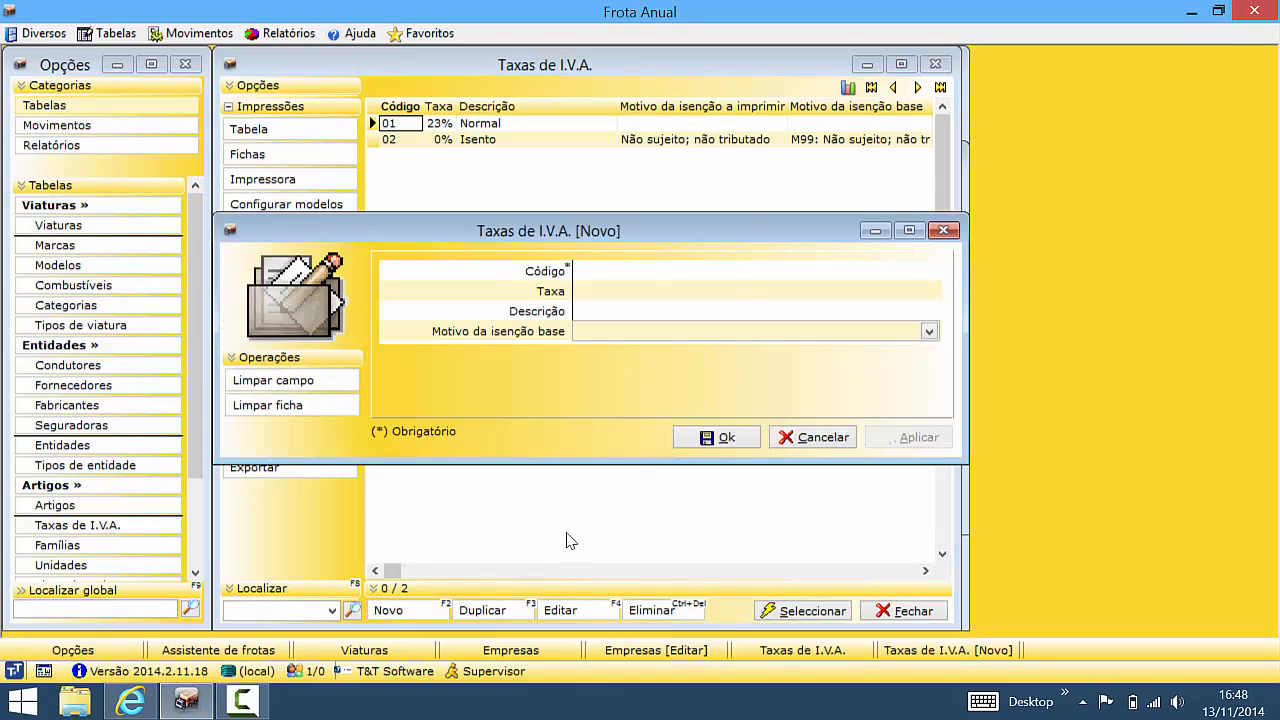
click(822, 442)
click(904, 609)
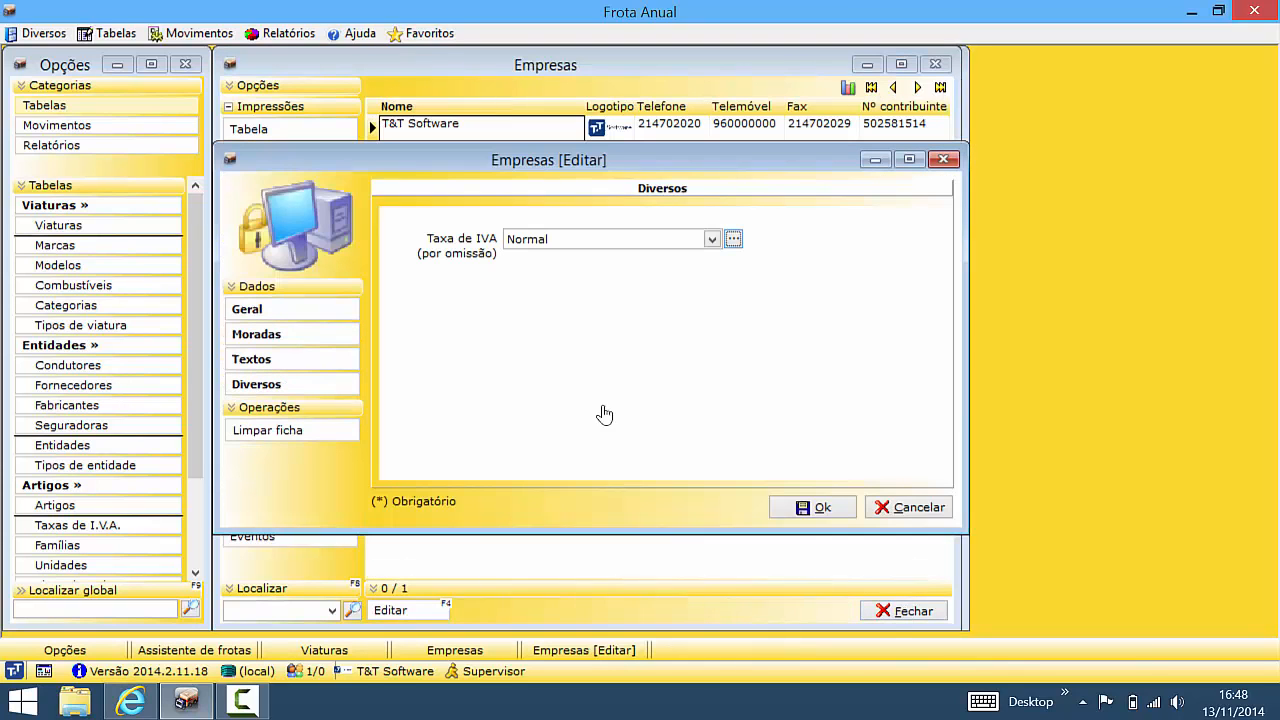
click(889, 507)
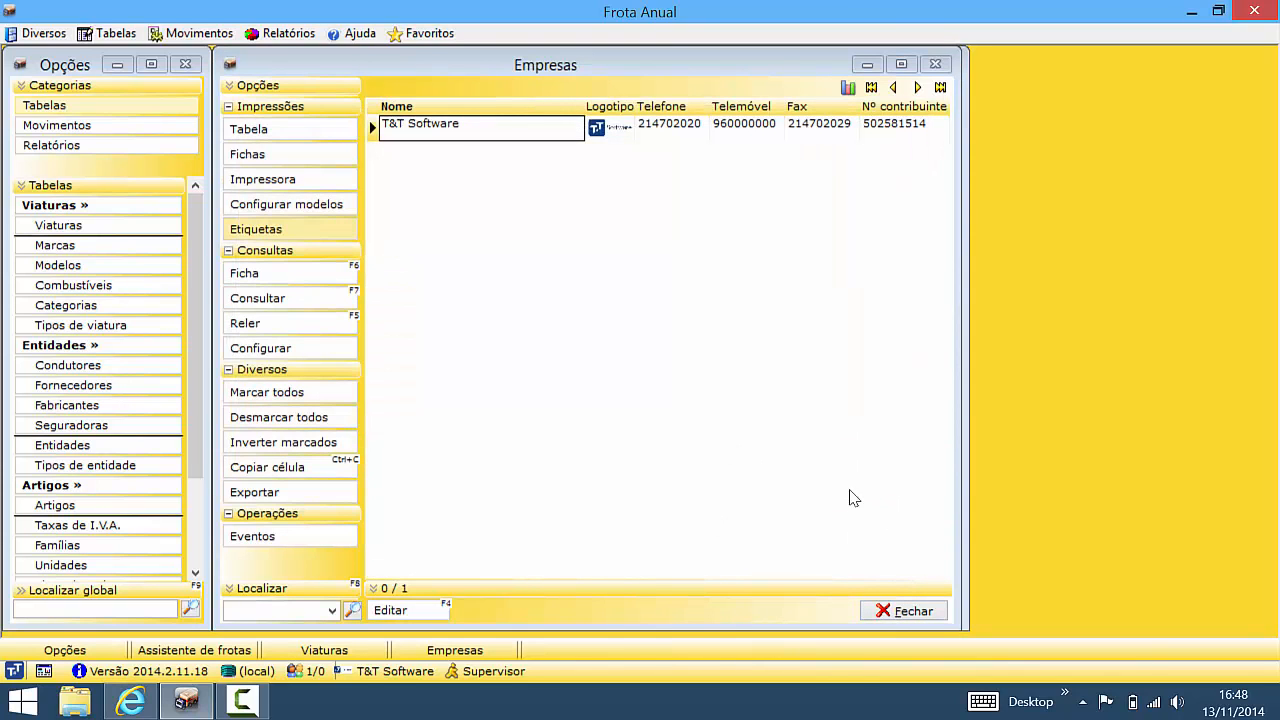
click(890, 608)
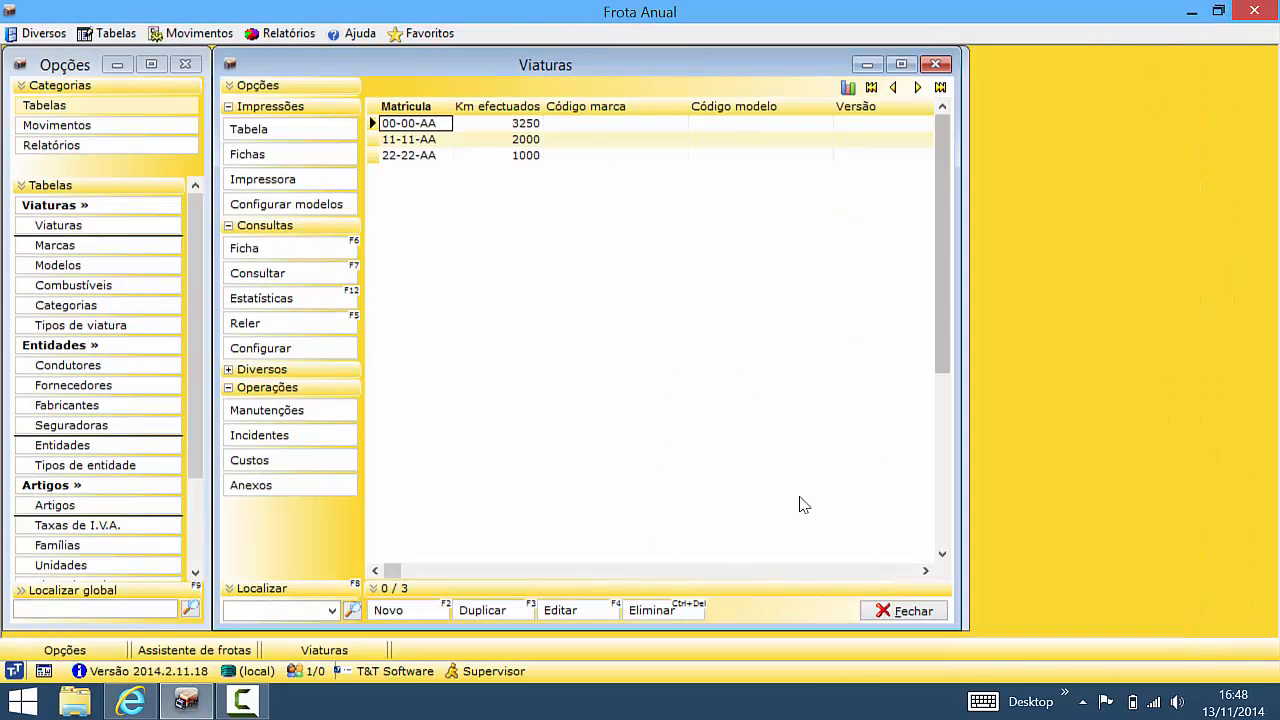
Open the record of vehicle 00-00-AA for editing from the Viaturas table
click(112, 35)
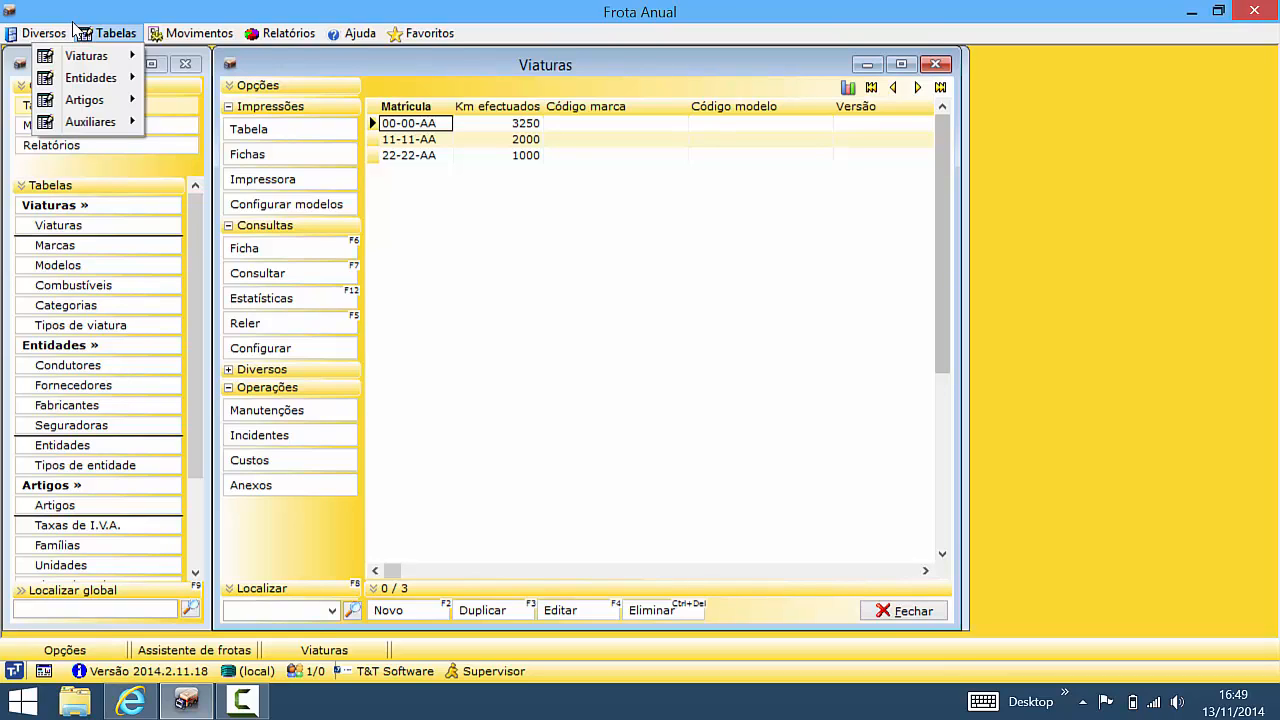
mouse_move(112, 57)
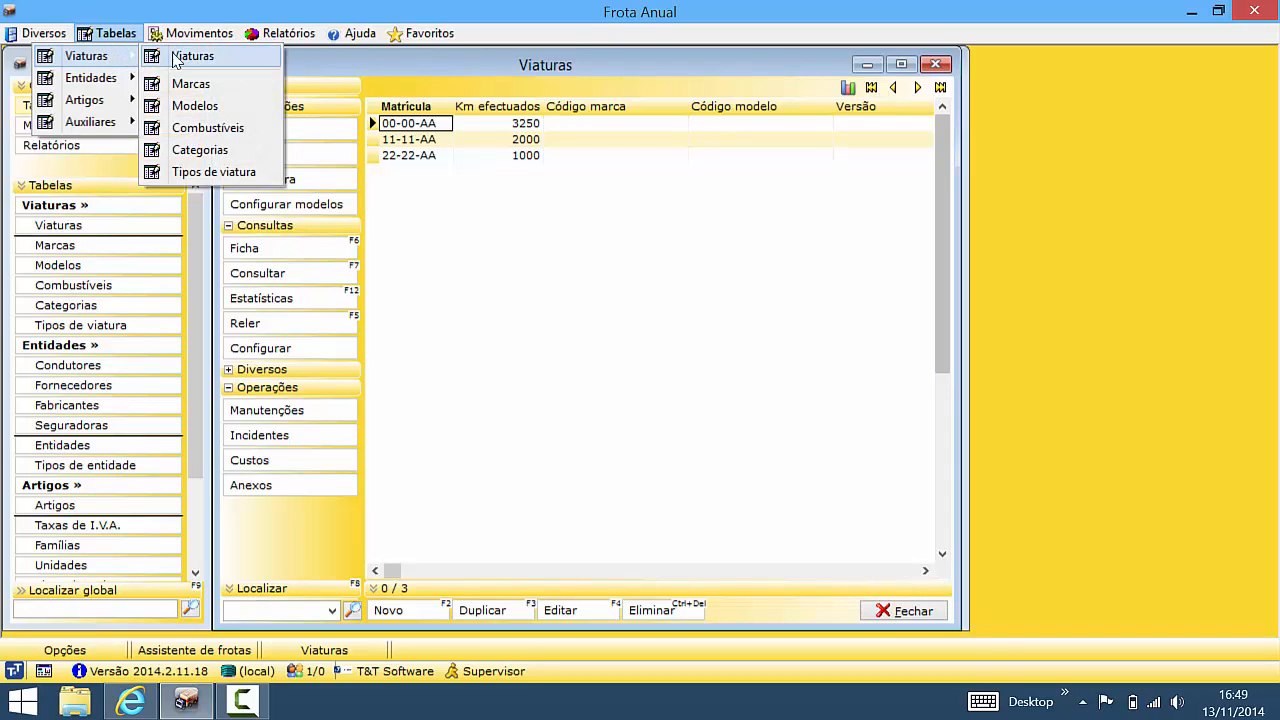
click(175, 57)
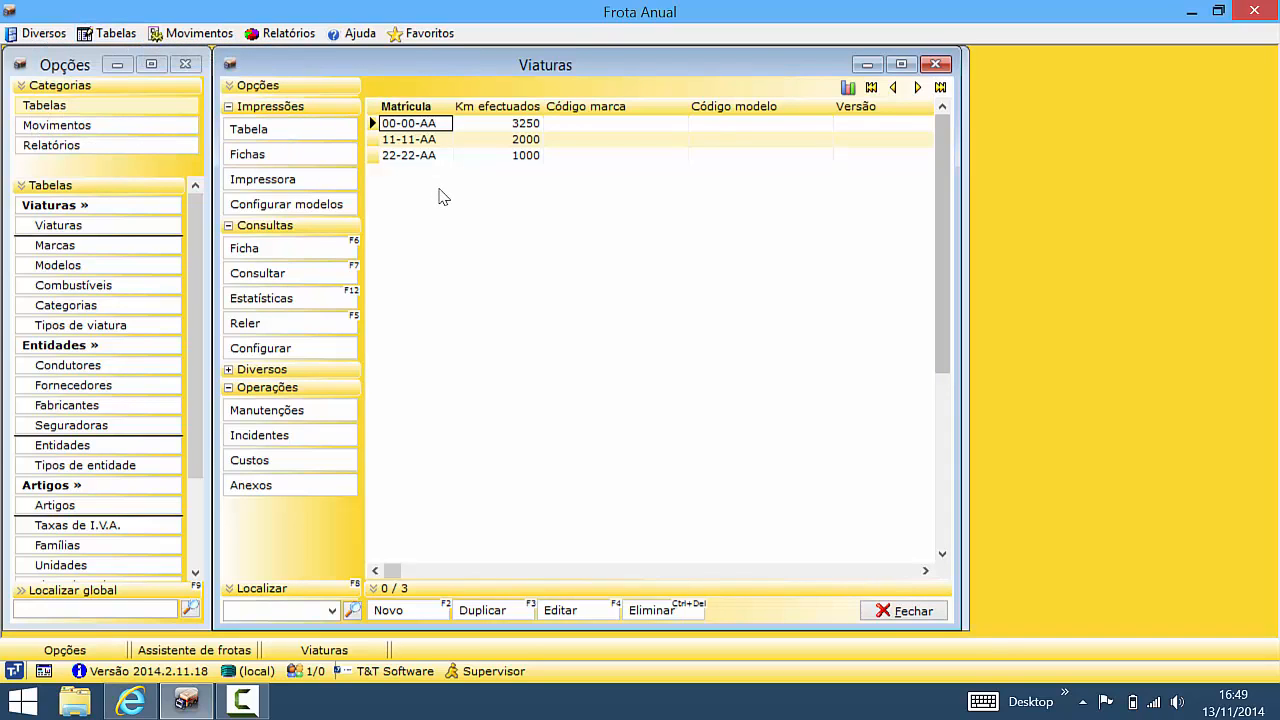
click(508, 126)
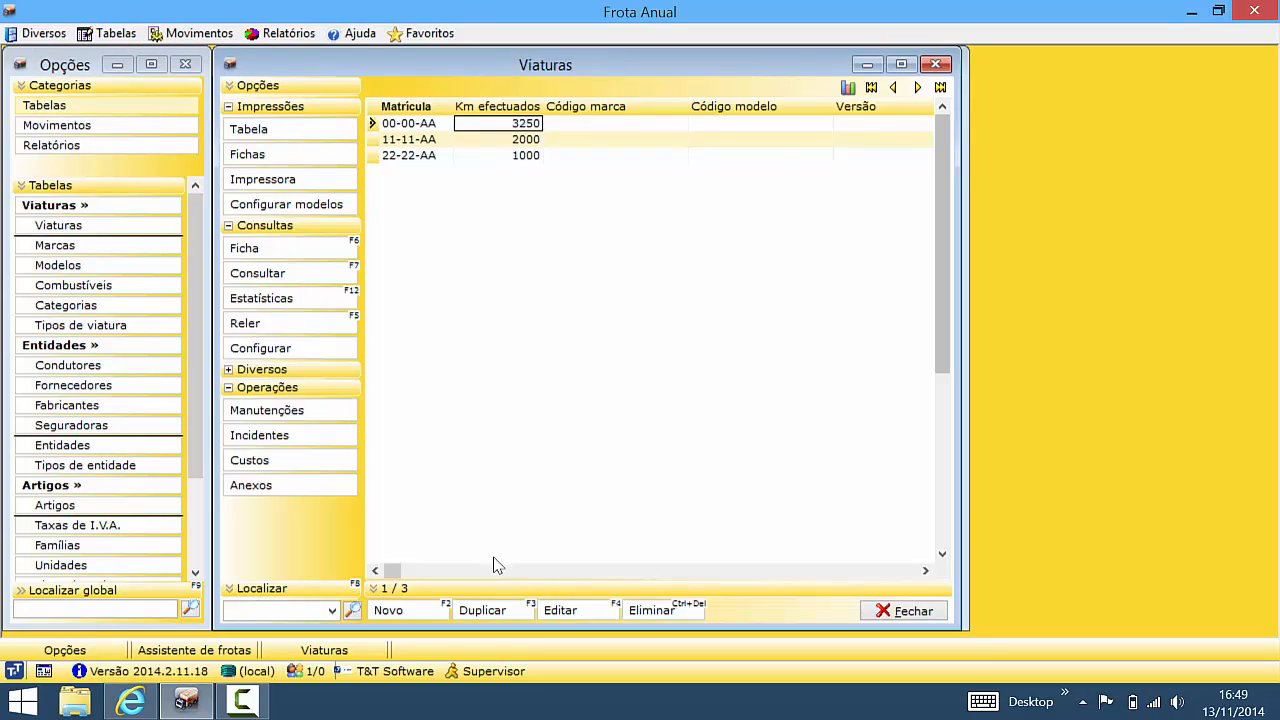
click(565, 613)
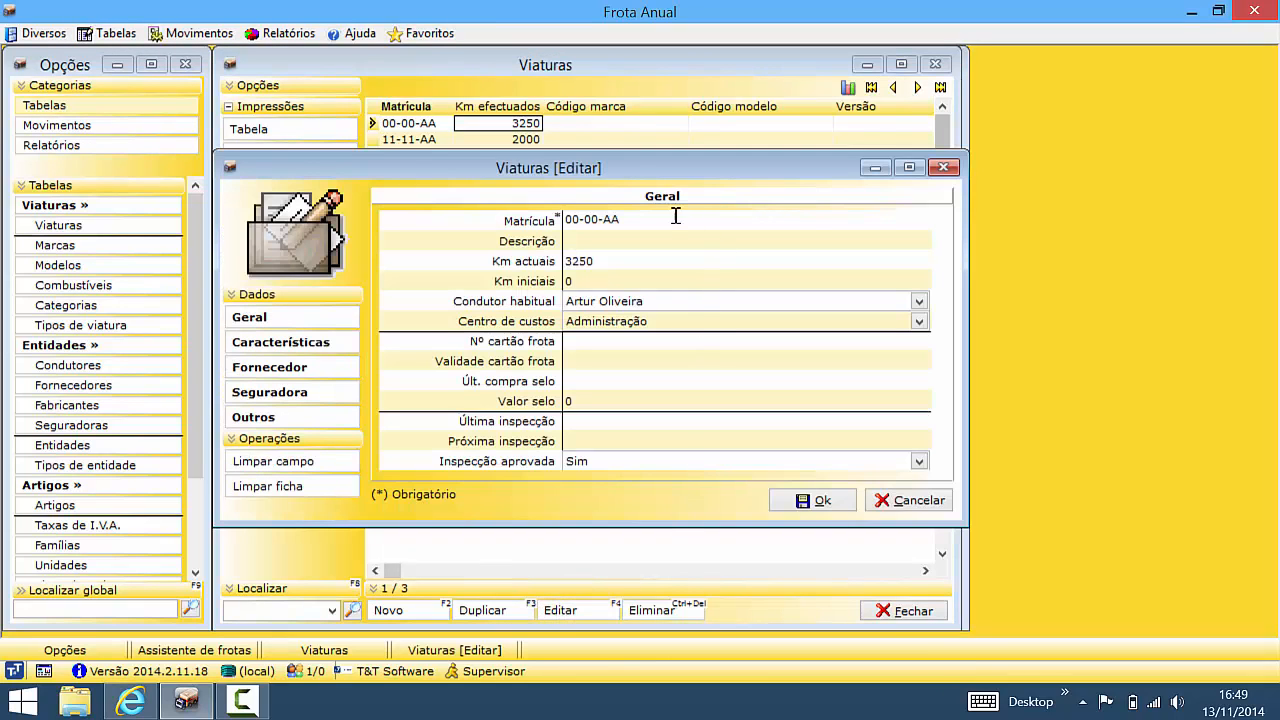
Check the available choices for Condutor habitual and Centro de custos in the vehicle's general data
click(742, 304)
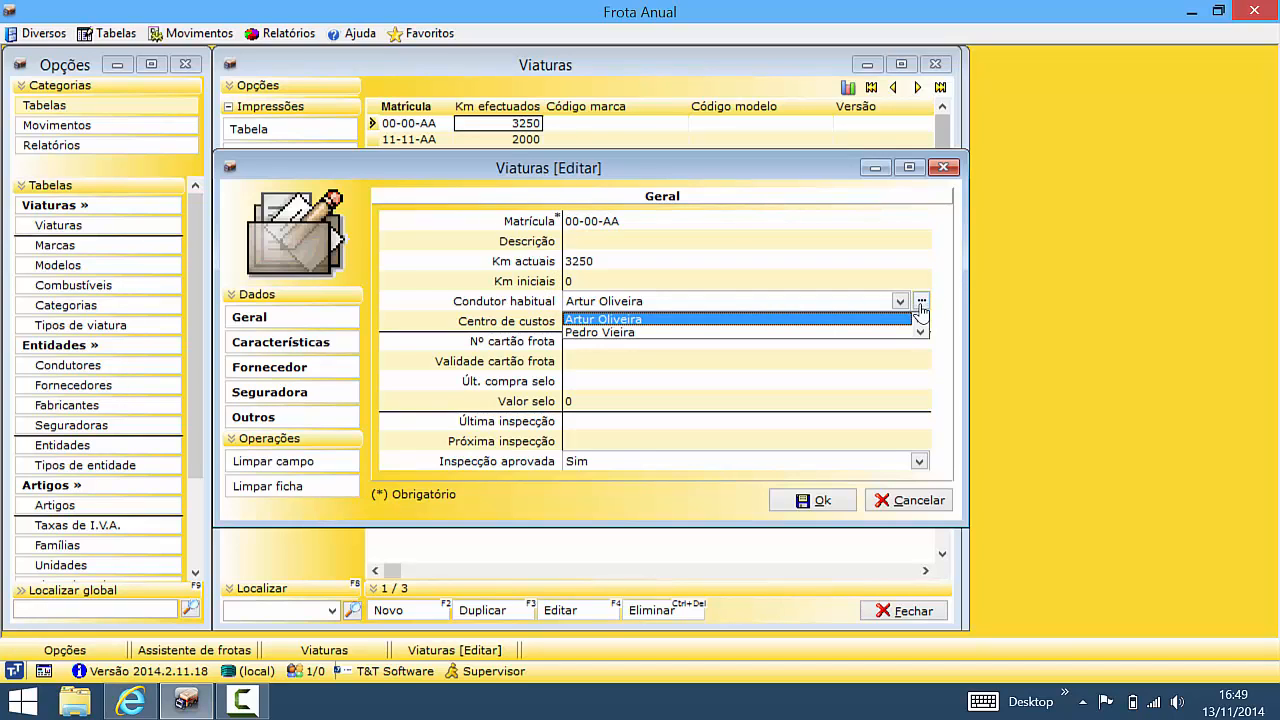
click(538, 318)
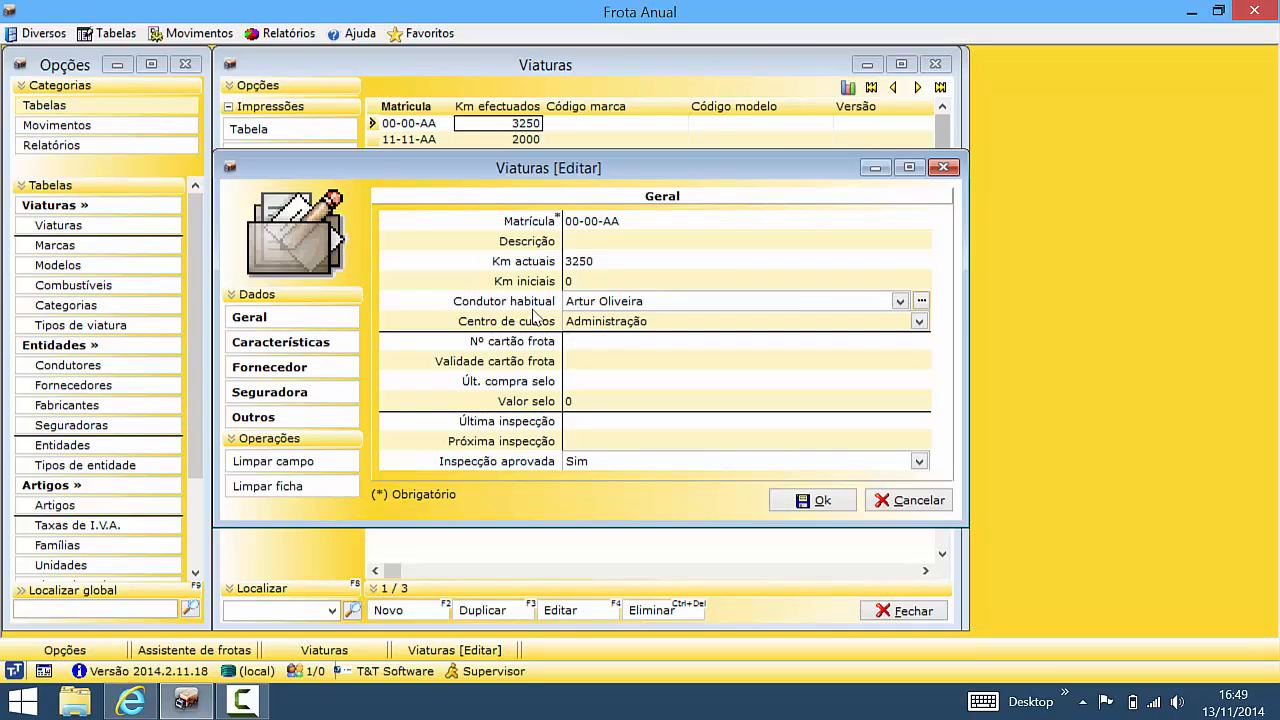
click(661, 327)
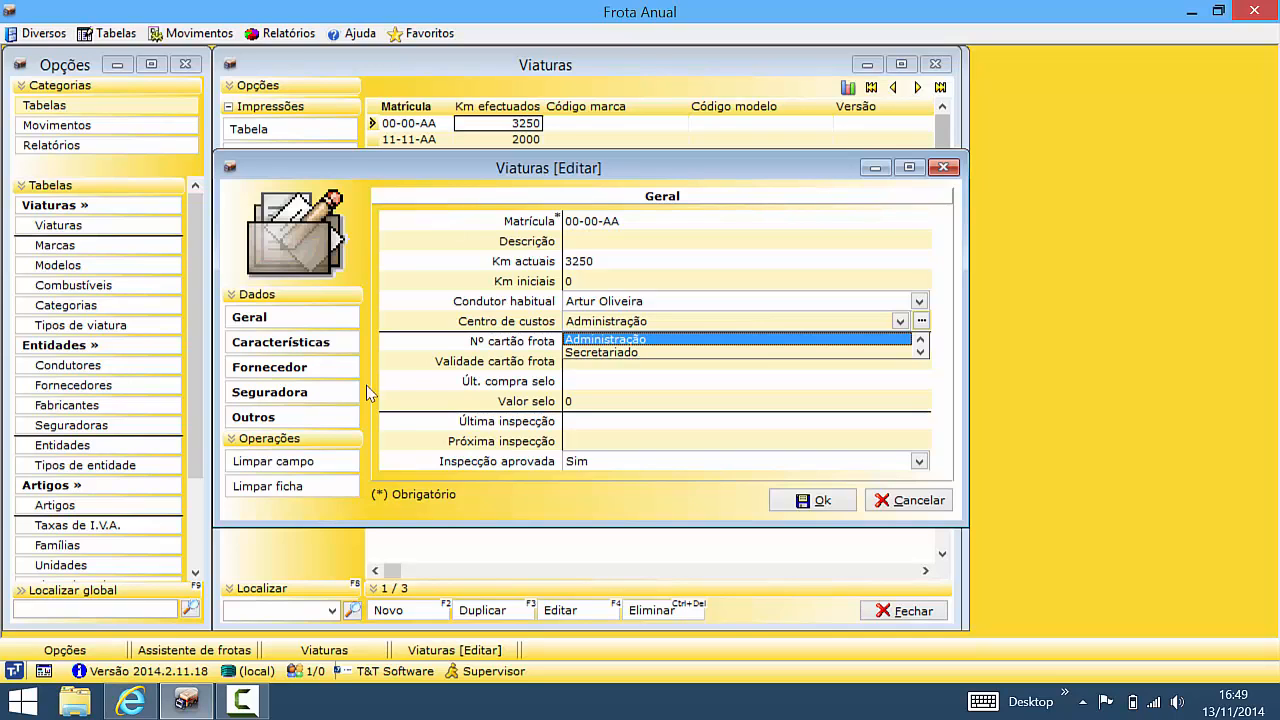
click(321, 222)
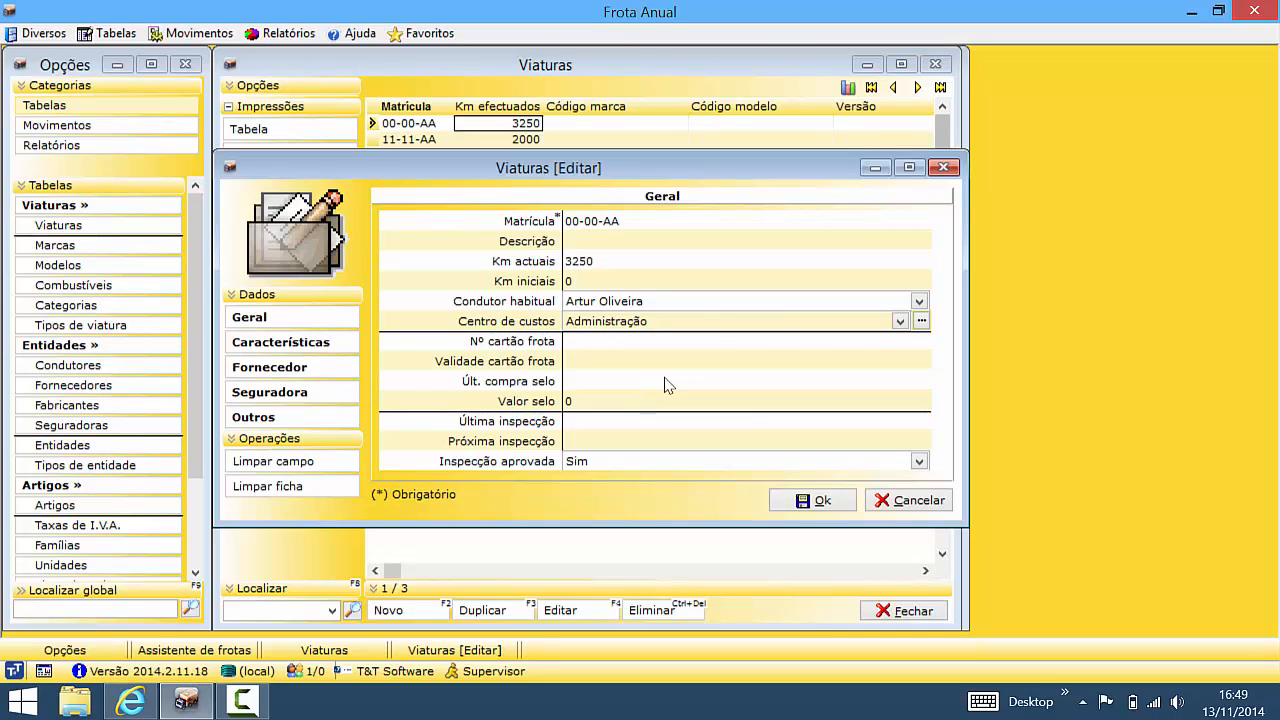
Review the vehicle's Características, Fornecedor, Seguradora and Outros data, and close the record and the vehicles list without saving
click(285, 344)
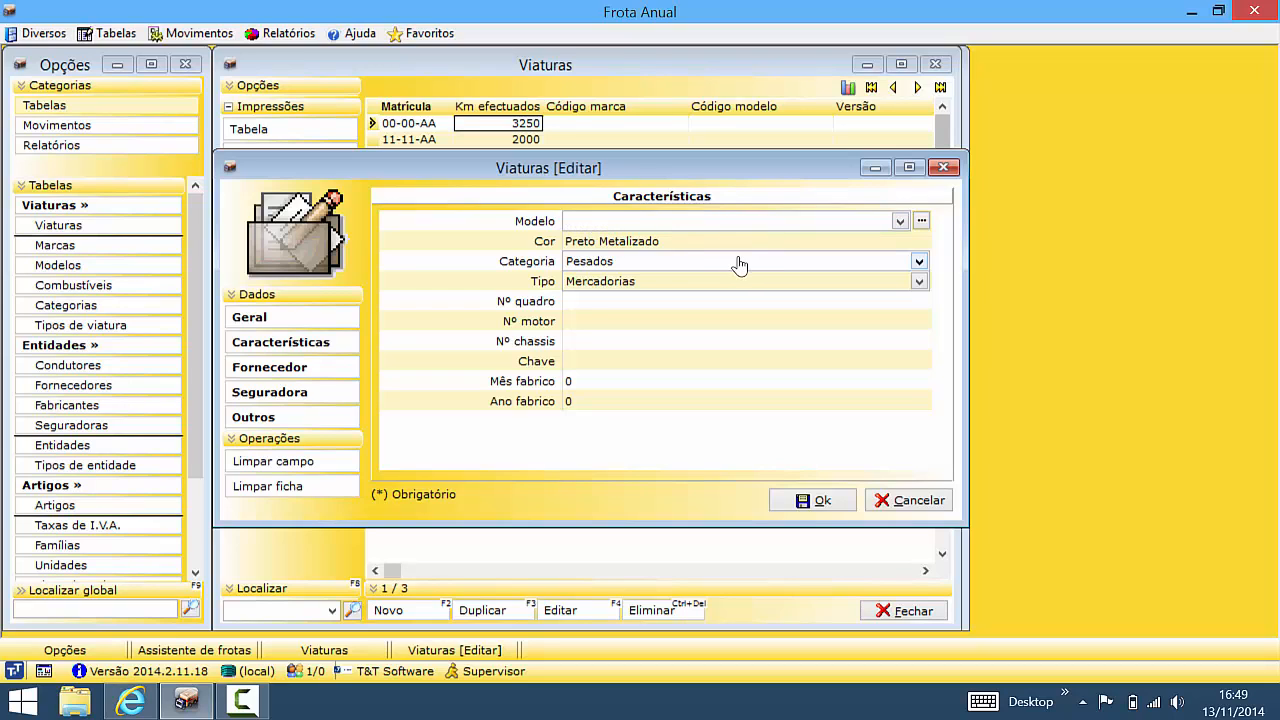
click(668, 282)
click(605, 278)
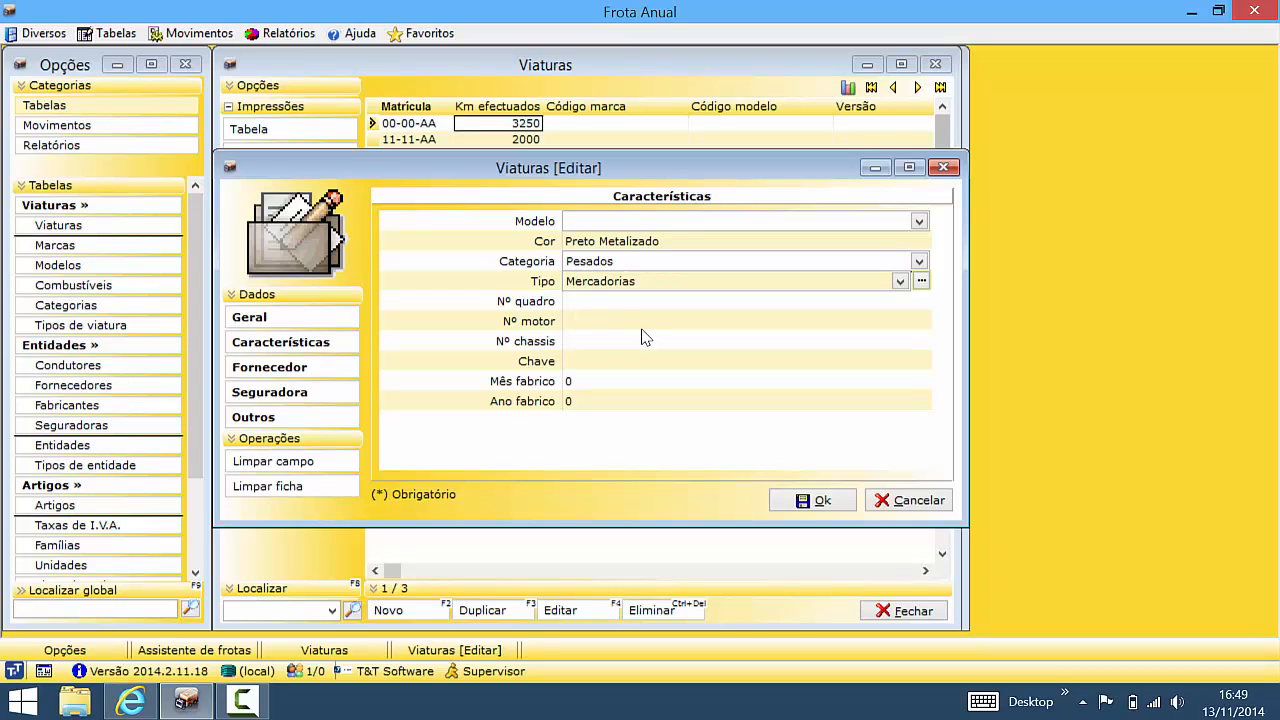
click(305, 370)
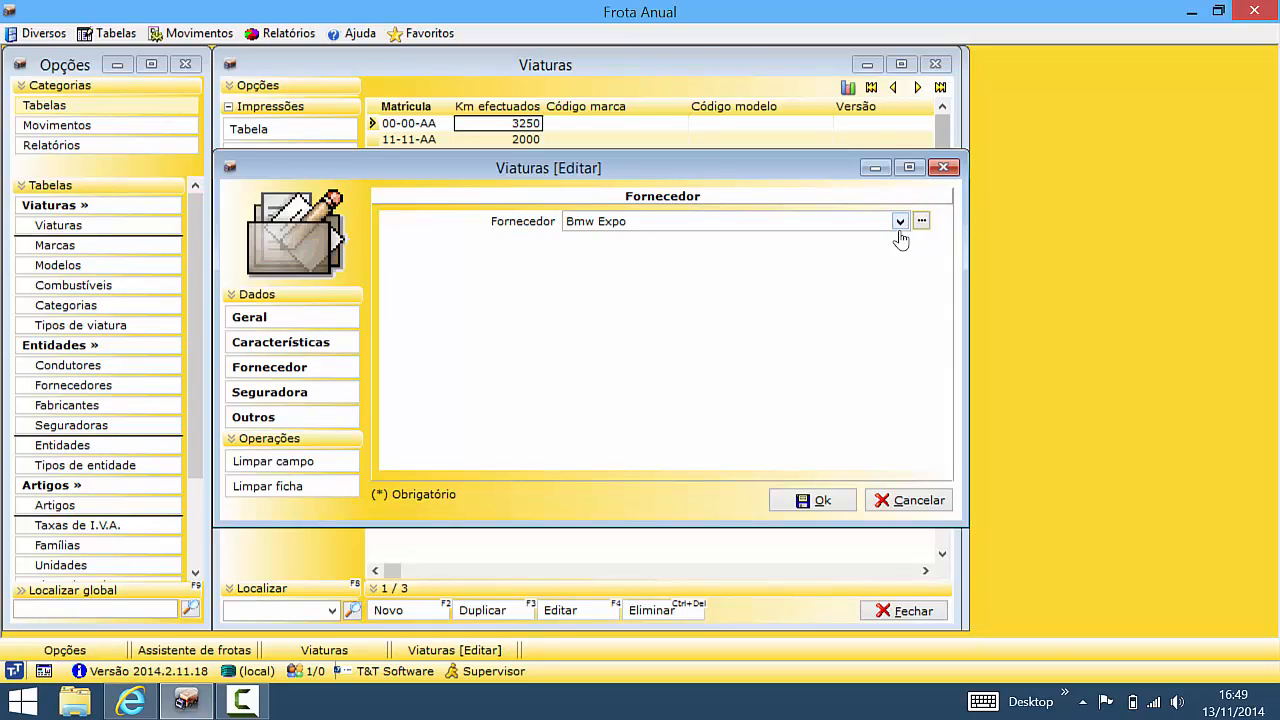
click(300, 393)
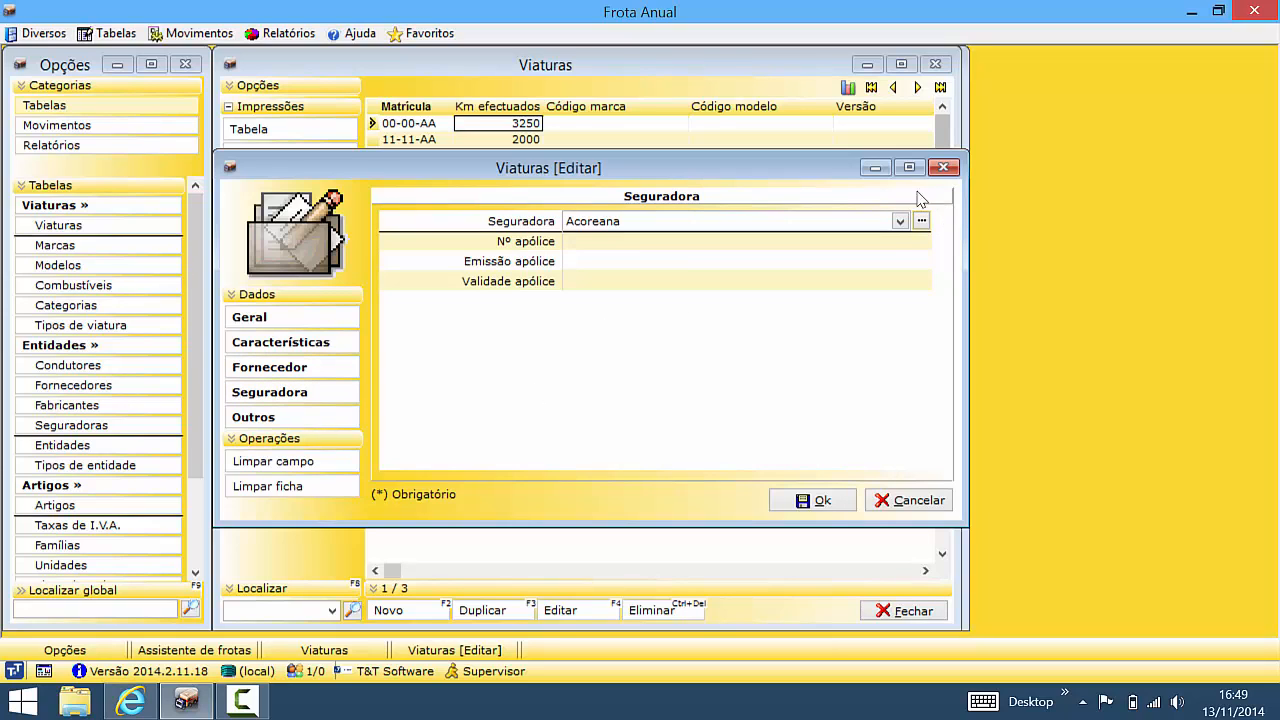
click(330, 418)
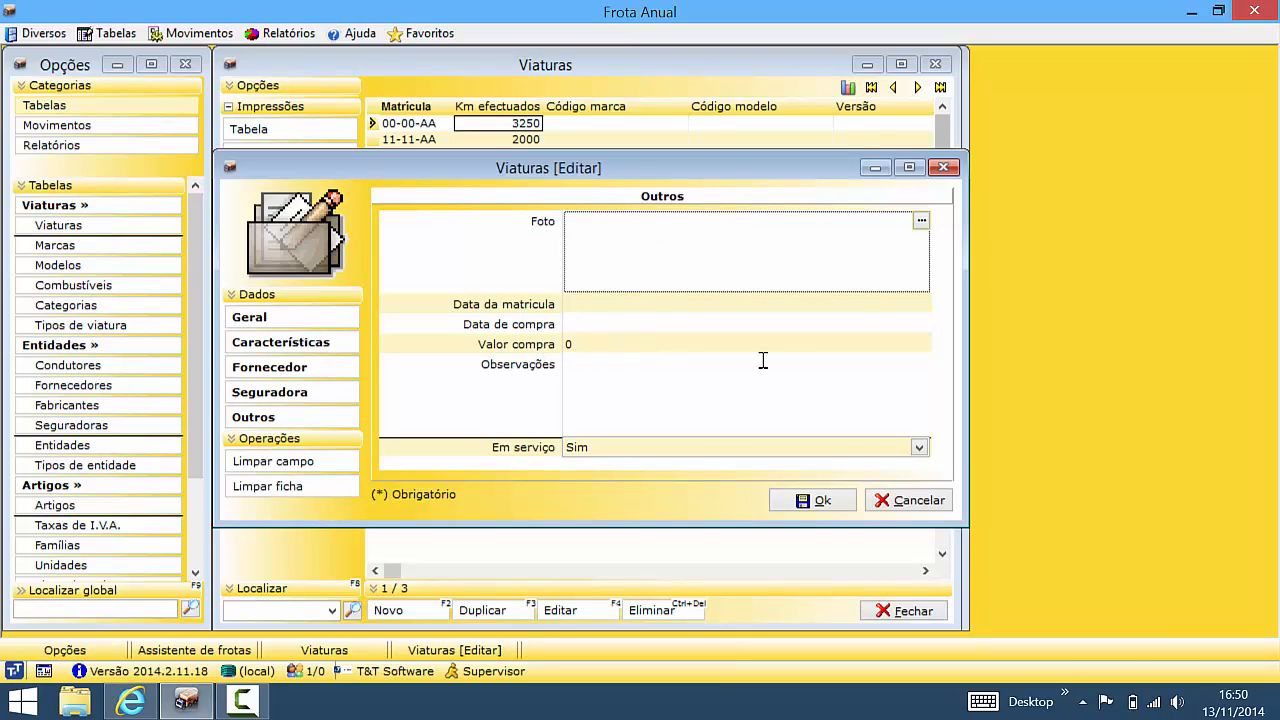
click(905, 500)
click(886, 611)
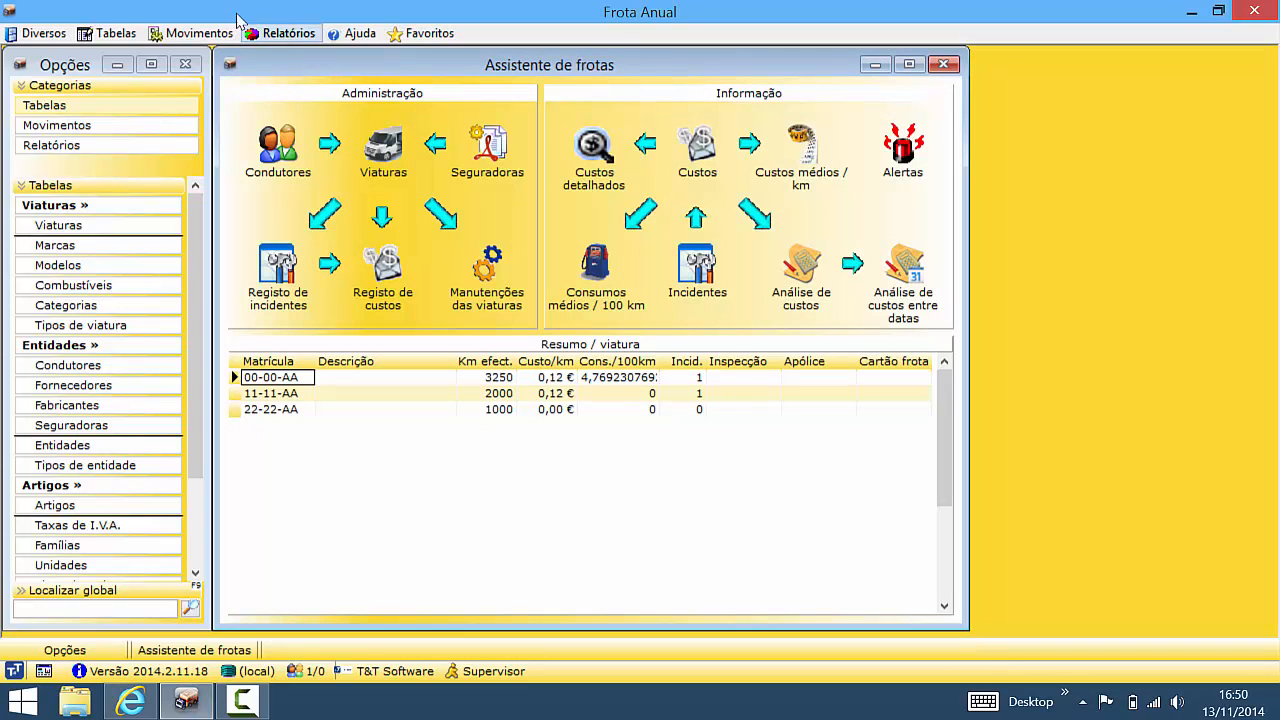
View the Combustíveis table and its GS95 fuel record, closing both without changes
click(110, 33)
mouse_move(90, 56)
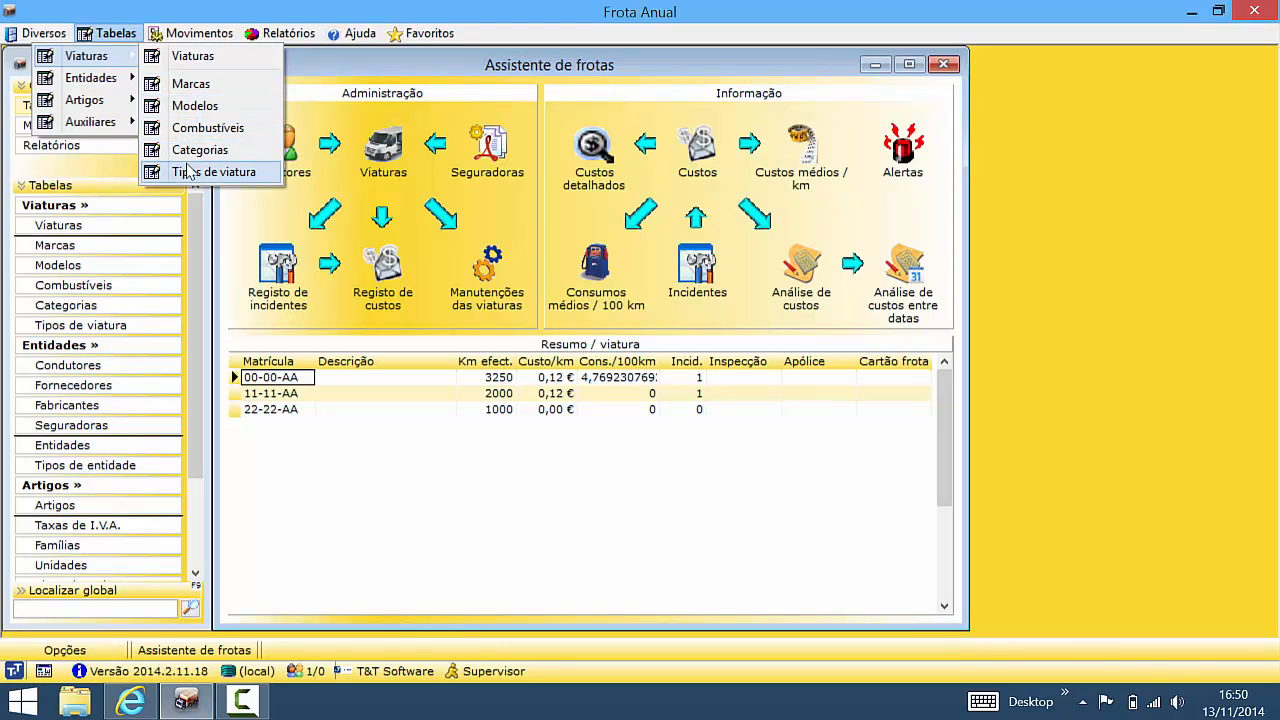
click(207, 127)
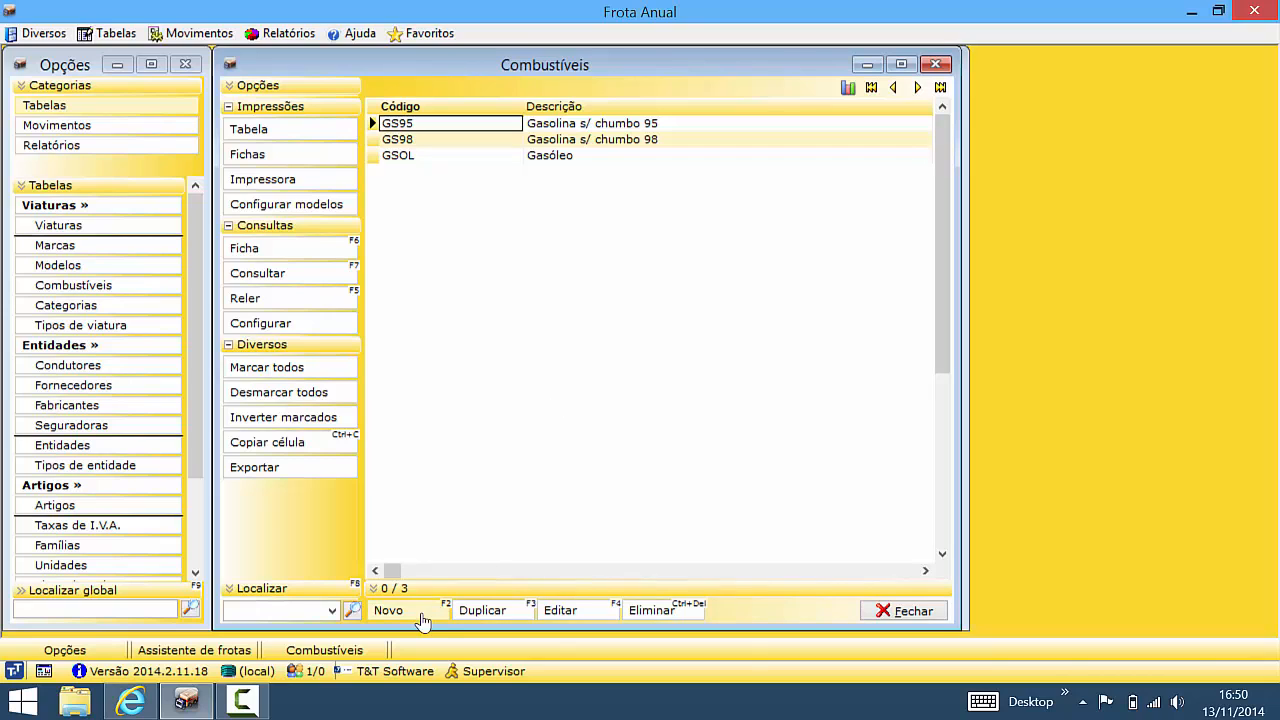
click(550, 127)
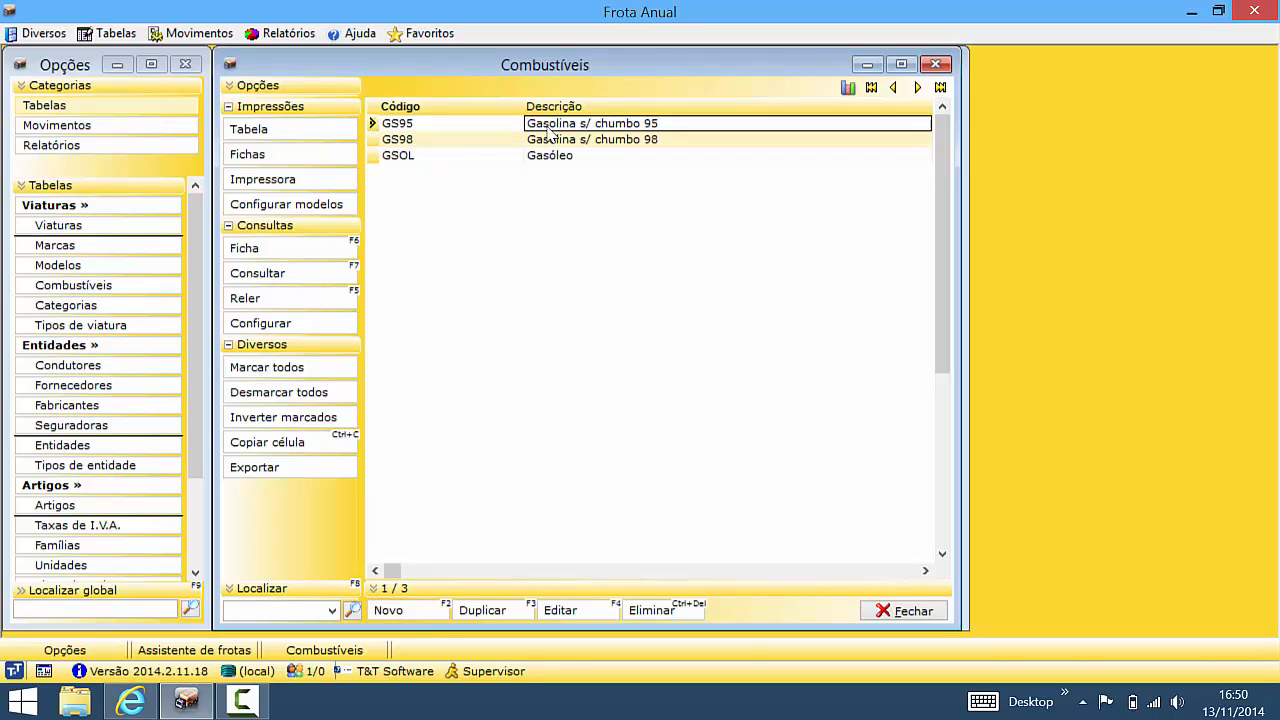
click(558, 612)
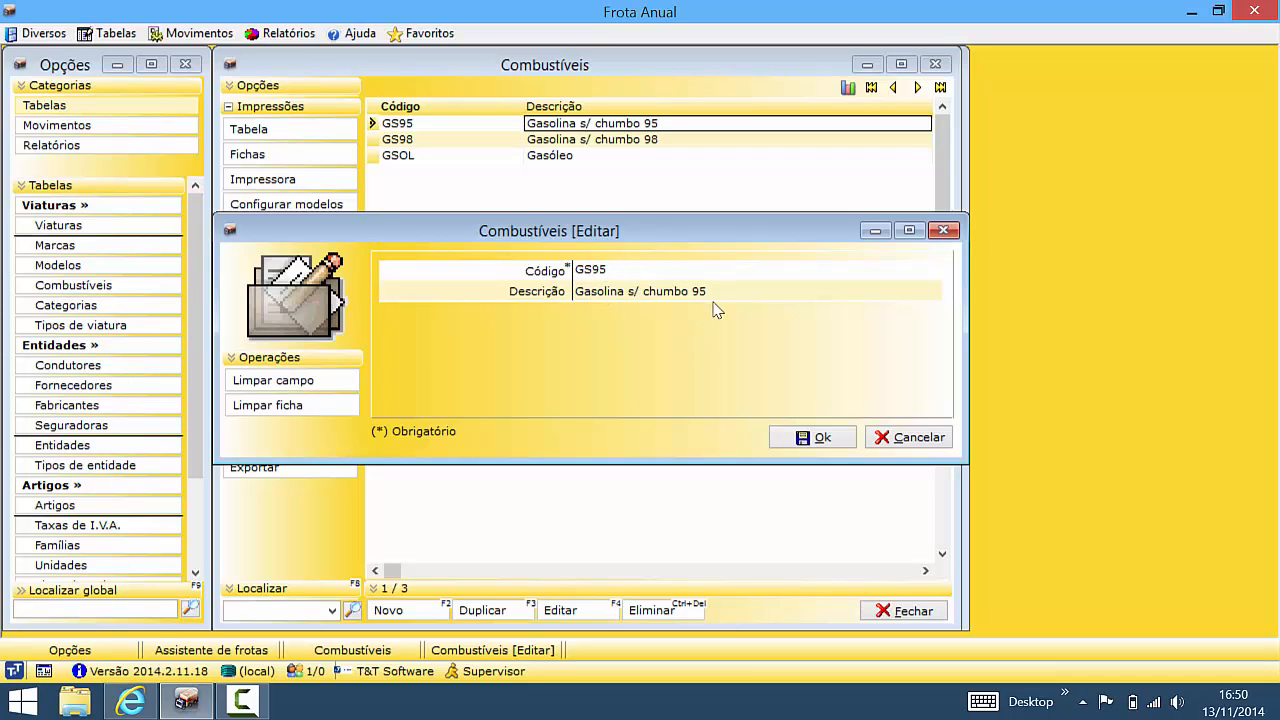
click(884, 437)
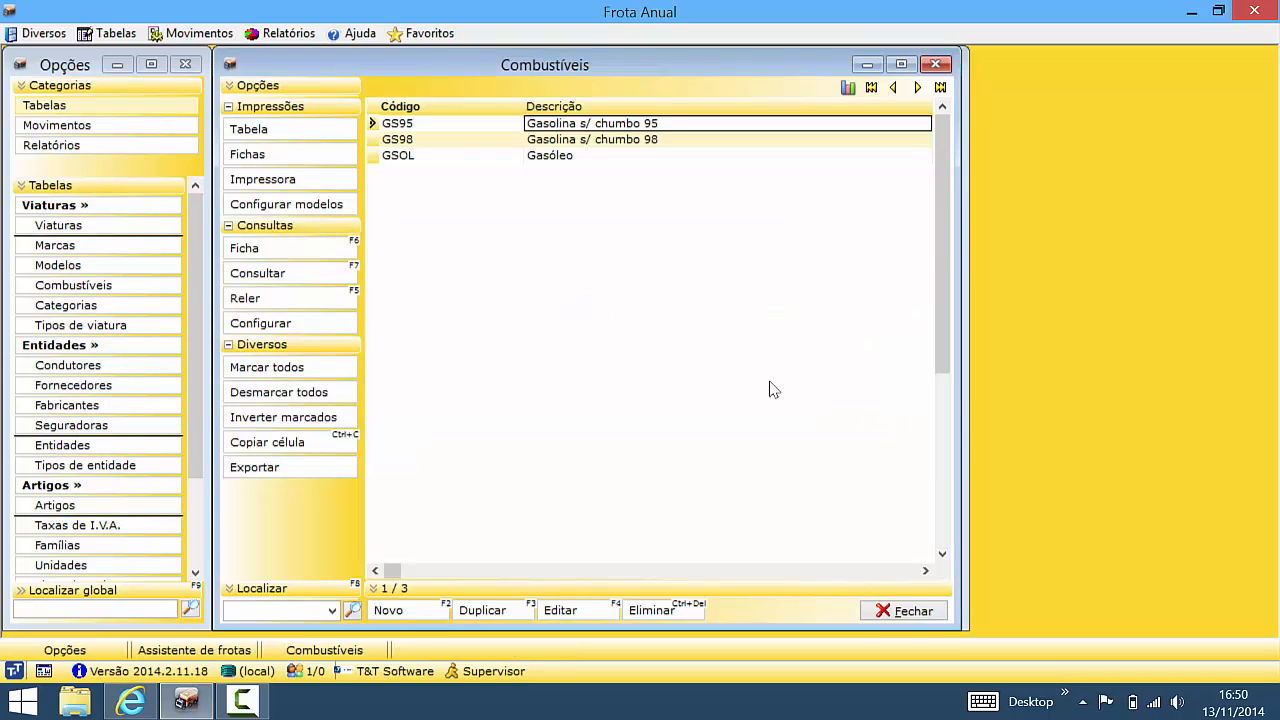
click(898, 611)
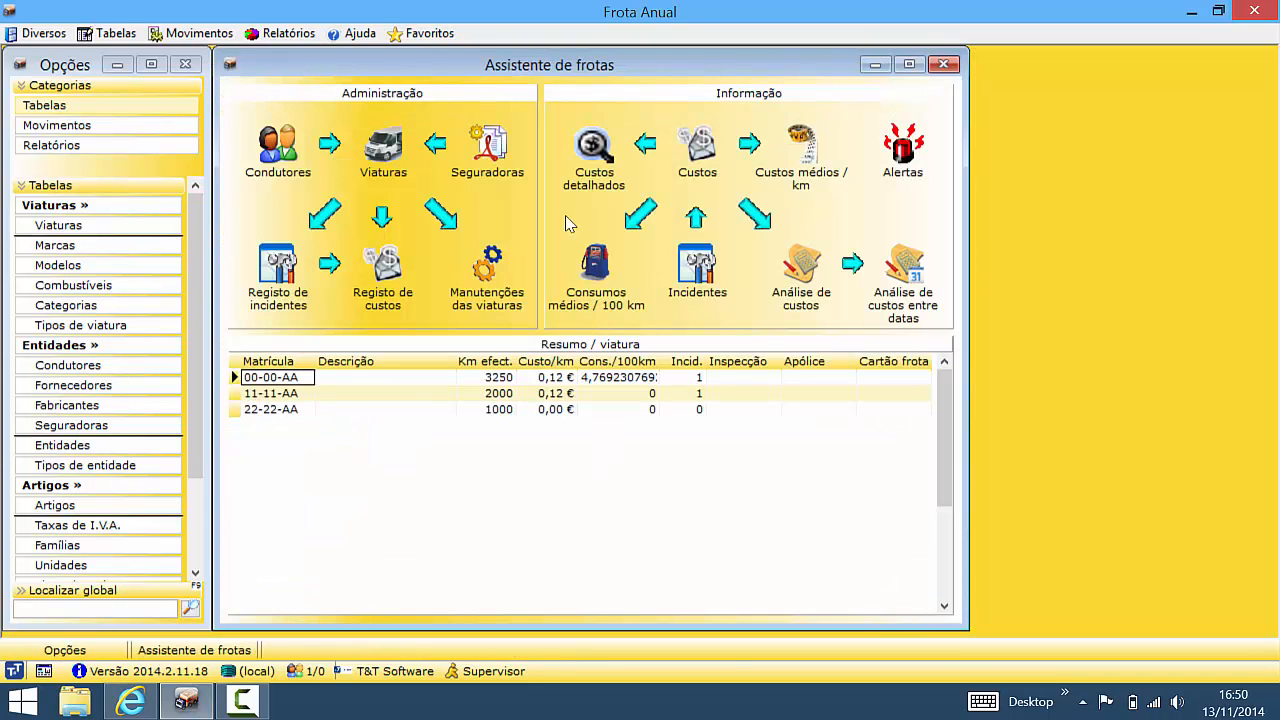
View the vehicle Categorias table and close it
click(117, 33)
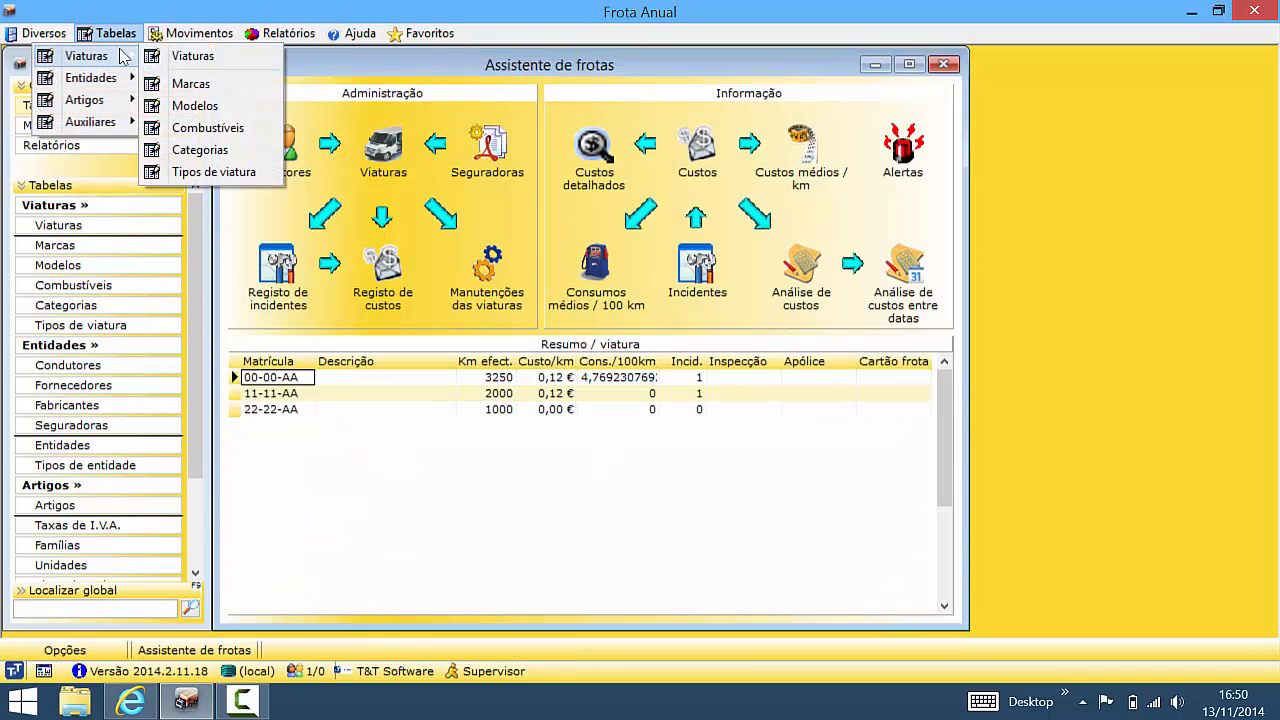
click(200, 152)
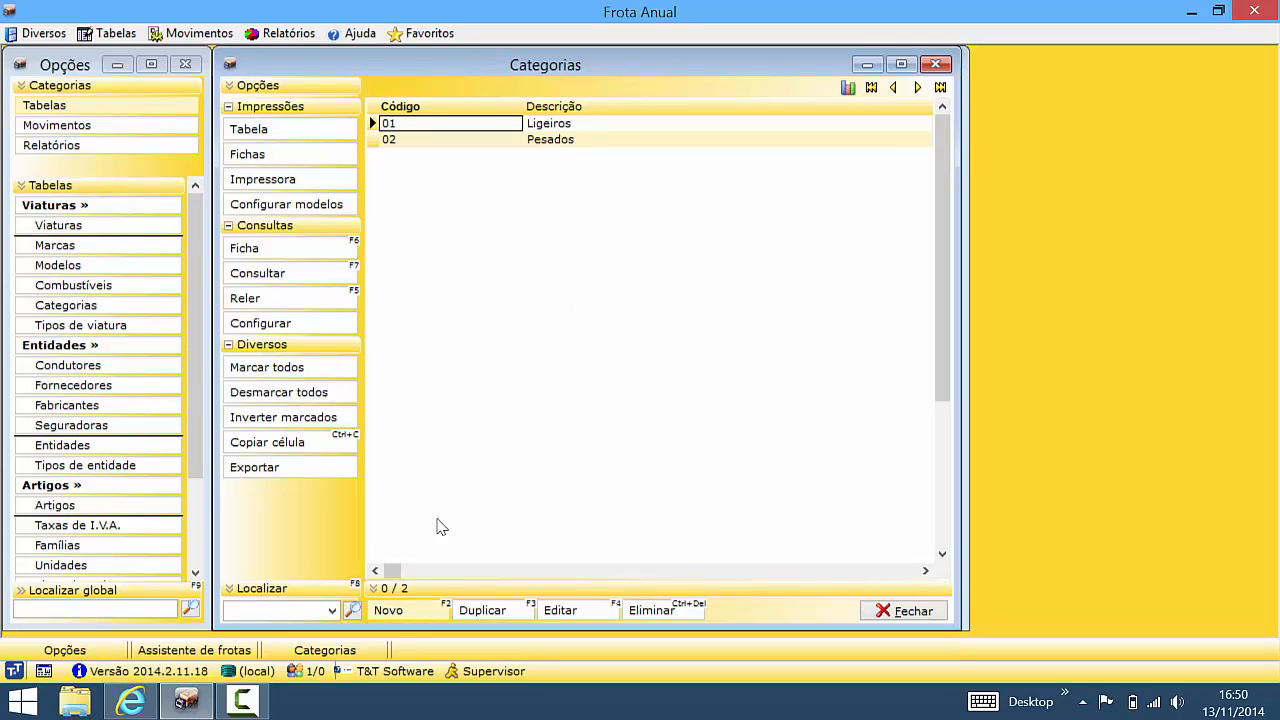
click(903, 611)
Open the Tipos de viatura table to view the vehicle types
click(108, 33)
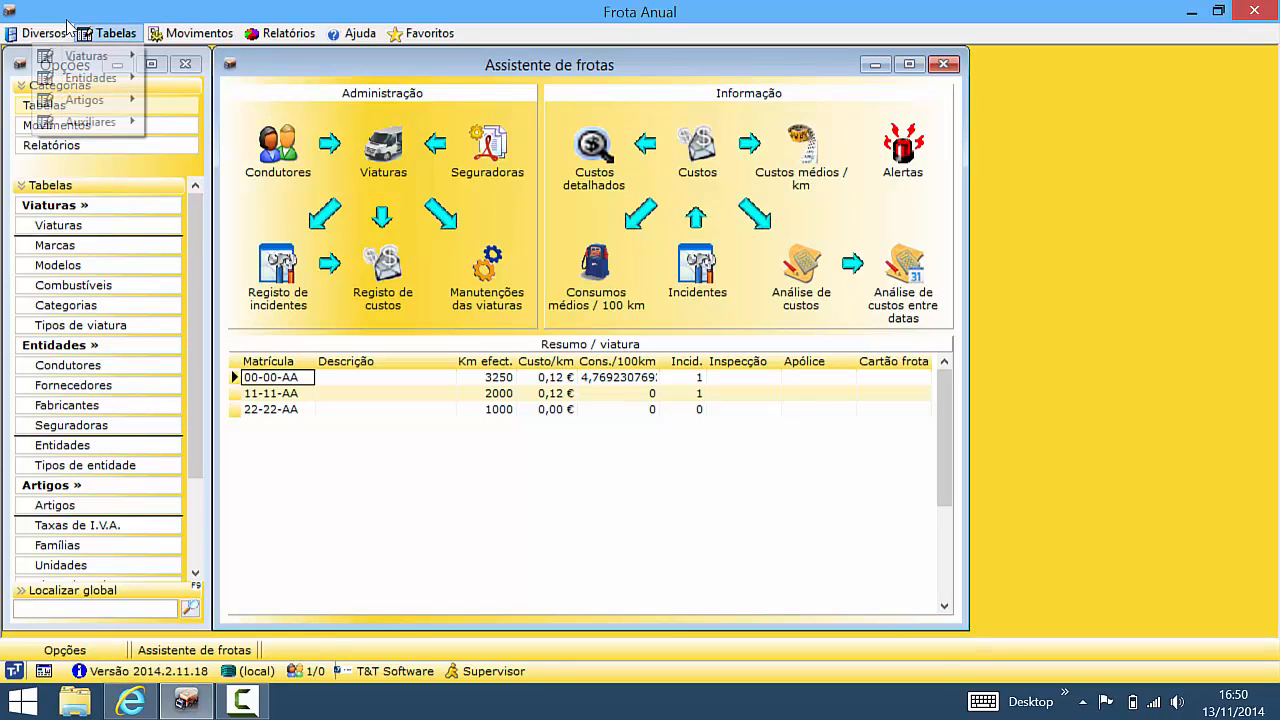
mouse_move(100, 56)
click(200, 172)
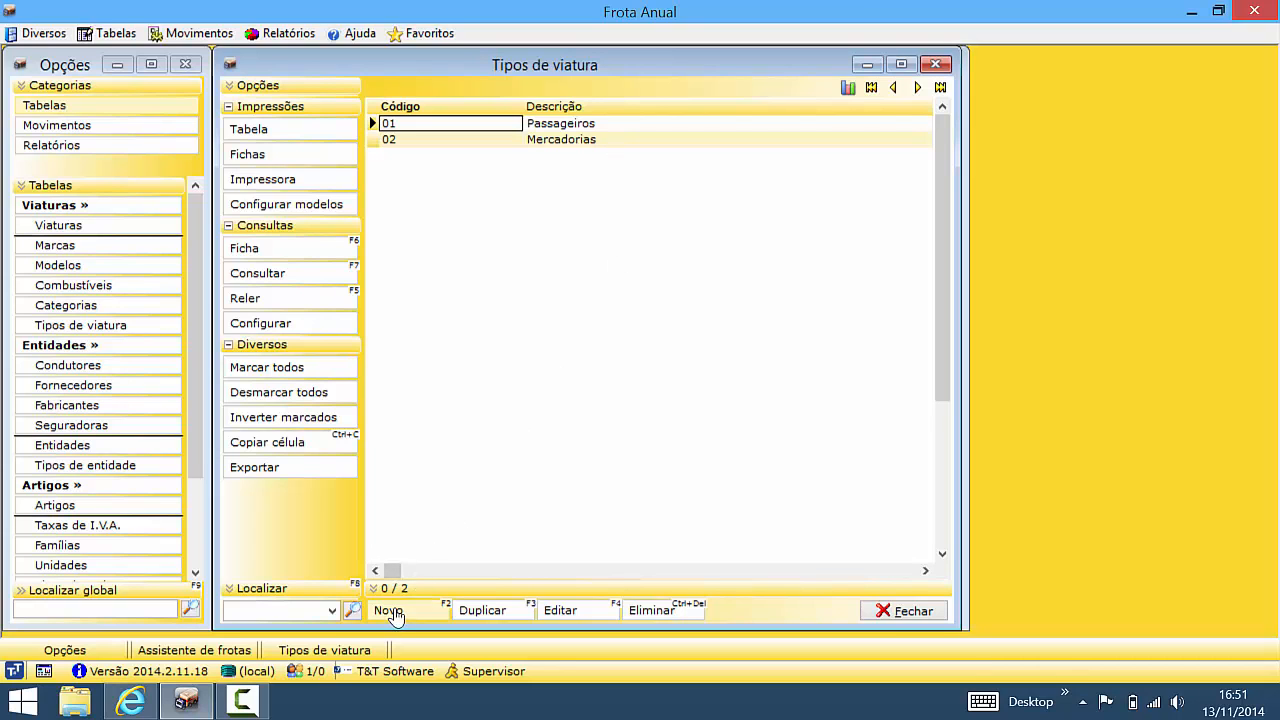
Close the vehicle types table, view the Condutor habitual choices in the first vehicle's record, and leave the record and vehicles list without saving
click(900, 610)
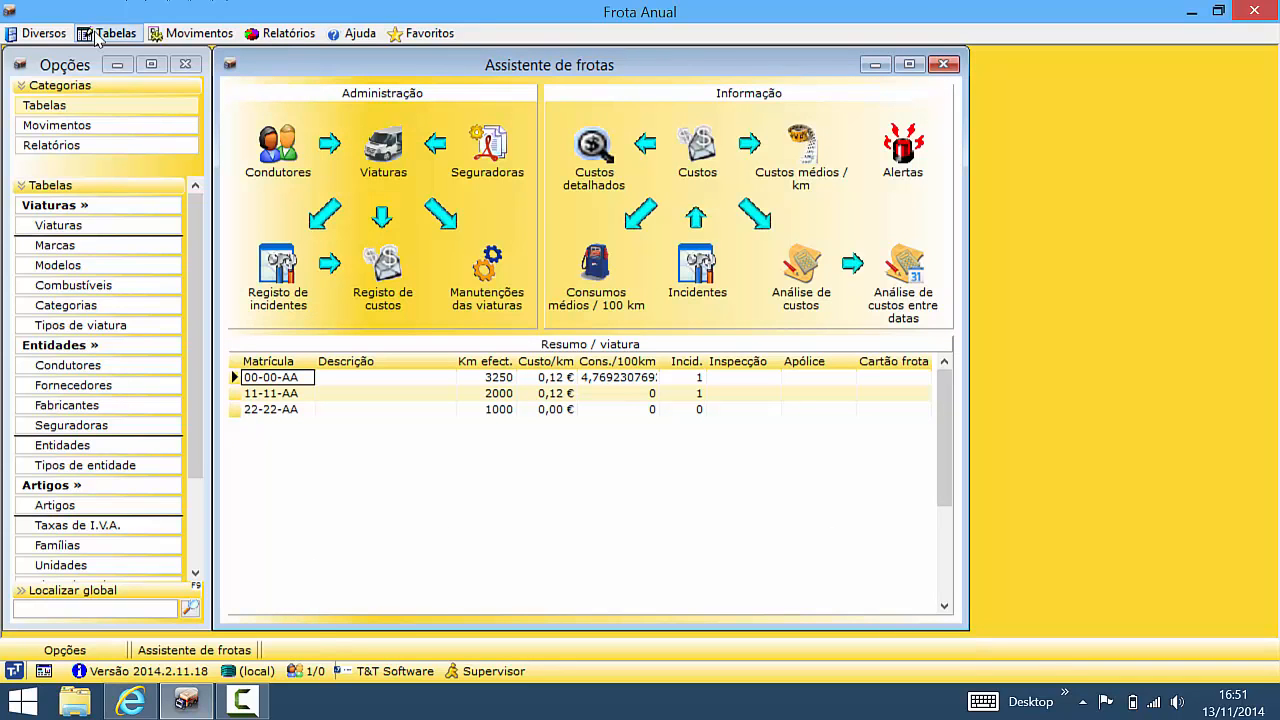
click(97, 35)
mouse_move(92, 80)
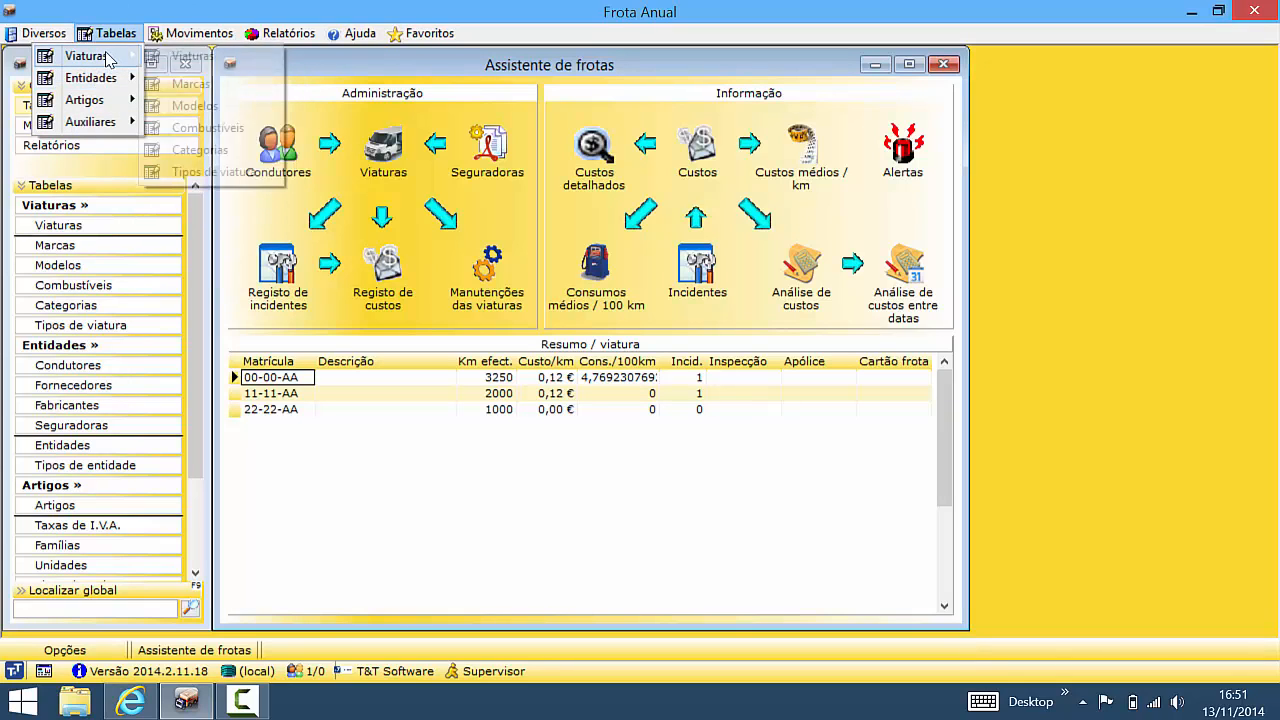
mouse_move(110, 57)
click(182, 58)
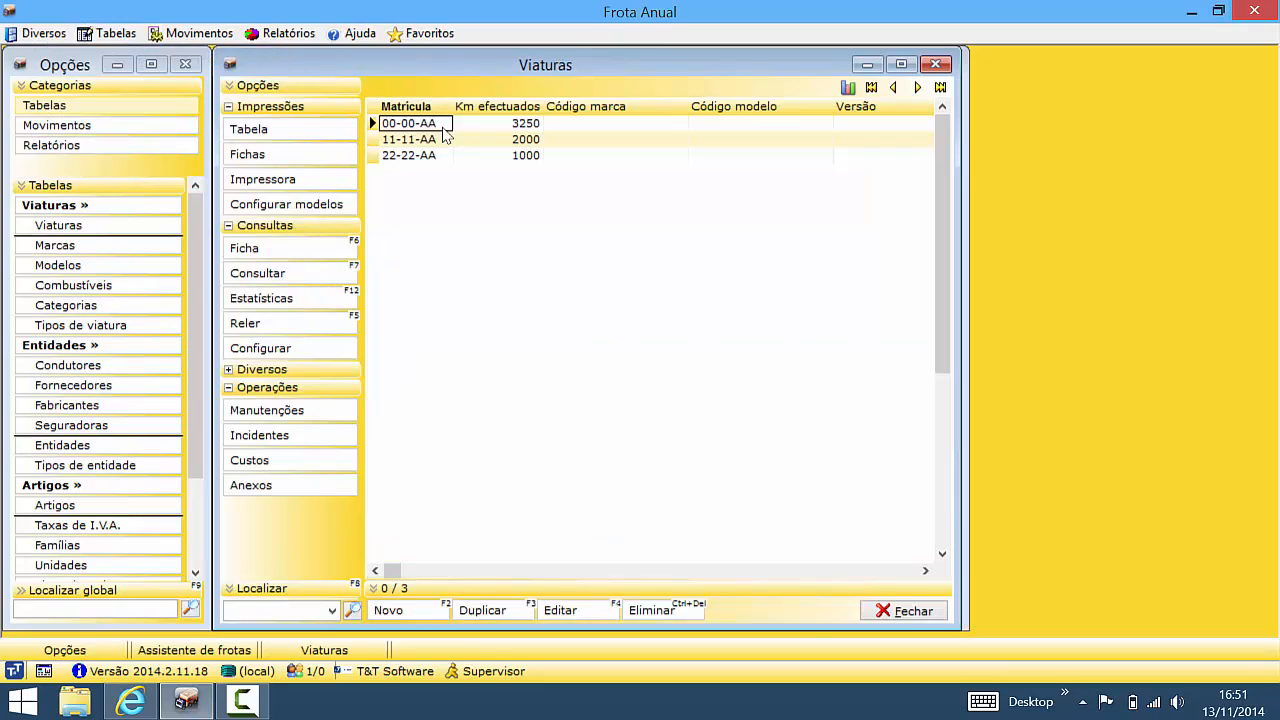
click(553, 610)
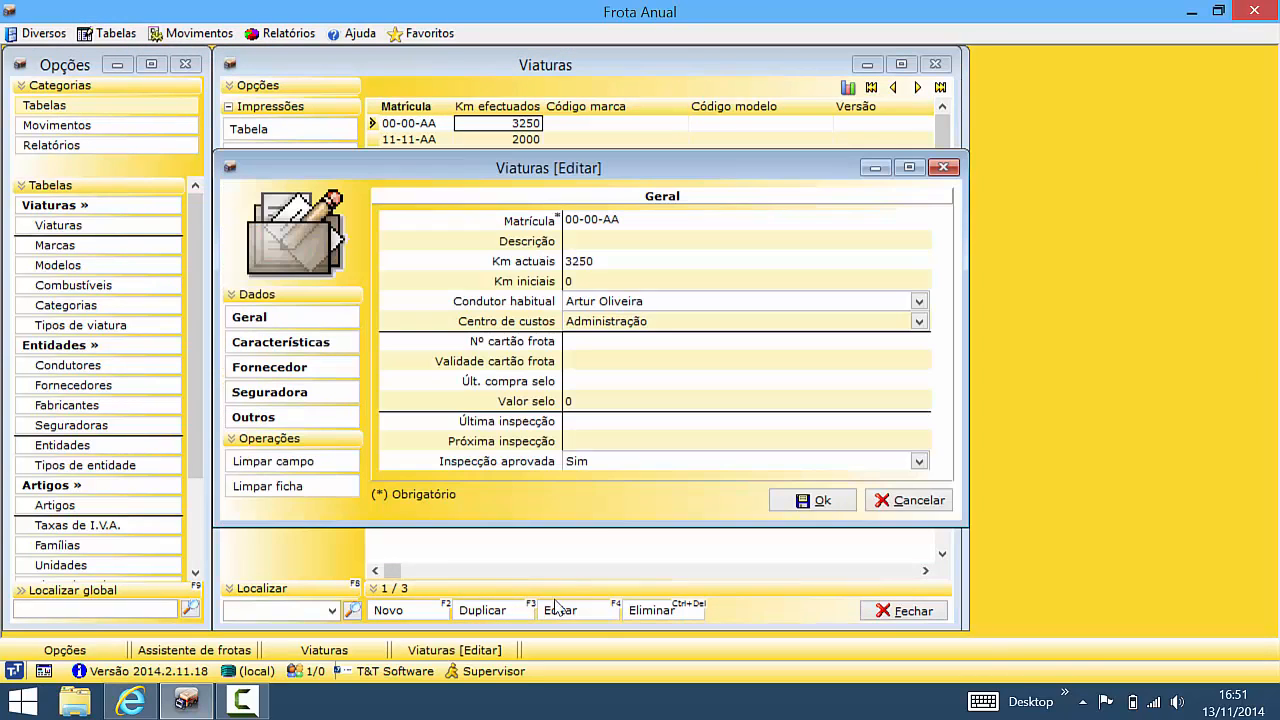
click(672, 304)
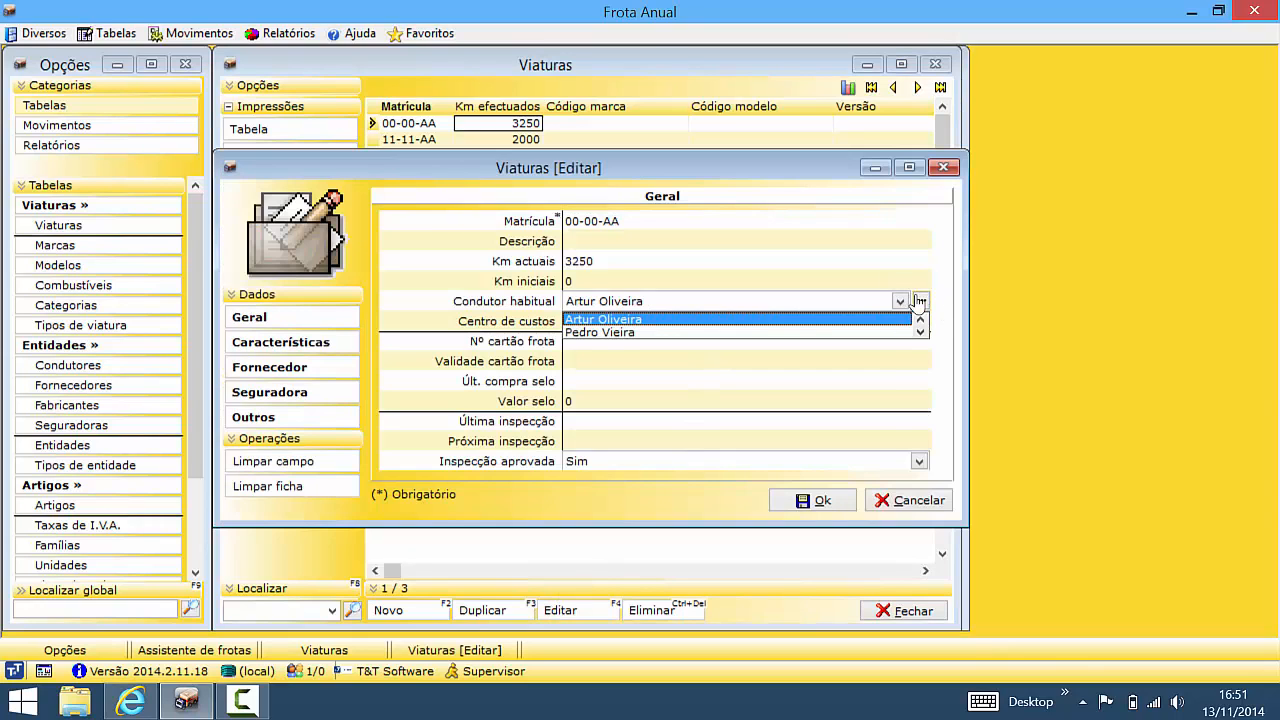
click(900, 500)
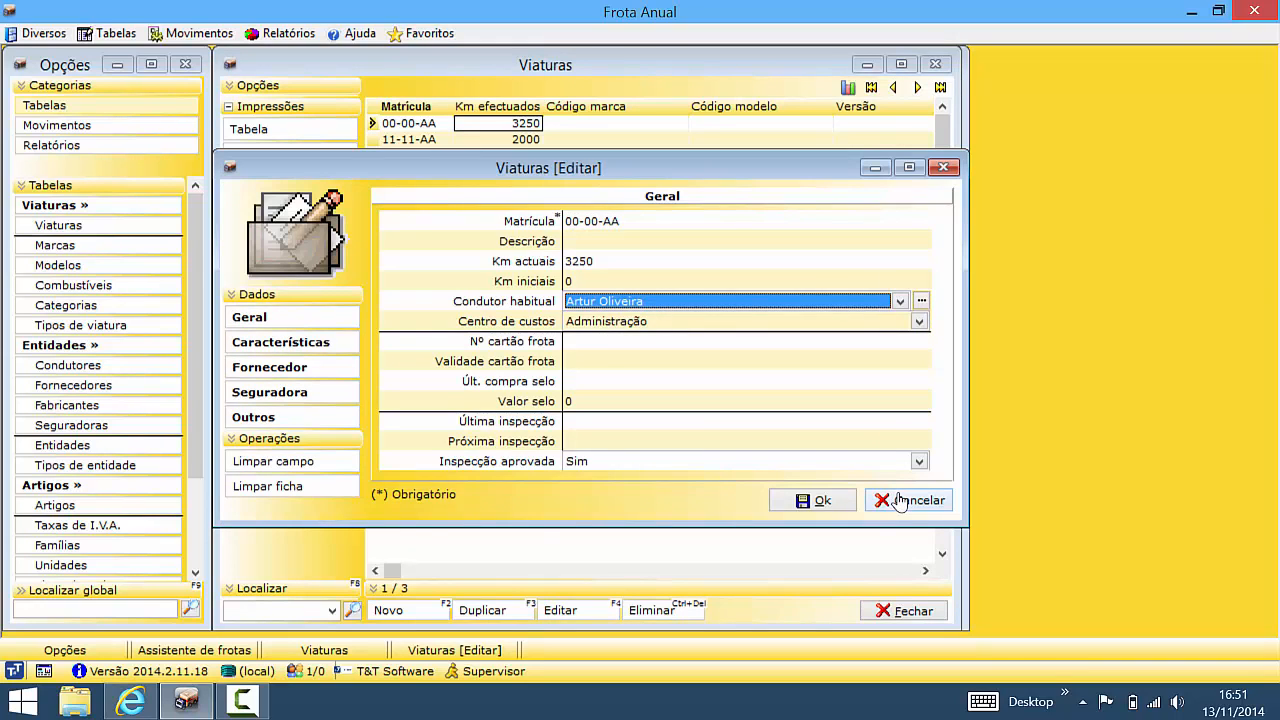
click(920, 609)
View the Entidades table listing all entities and close it without changes
click(76, 30)
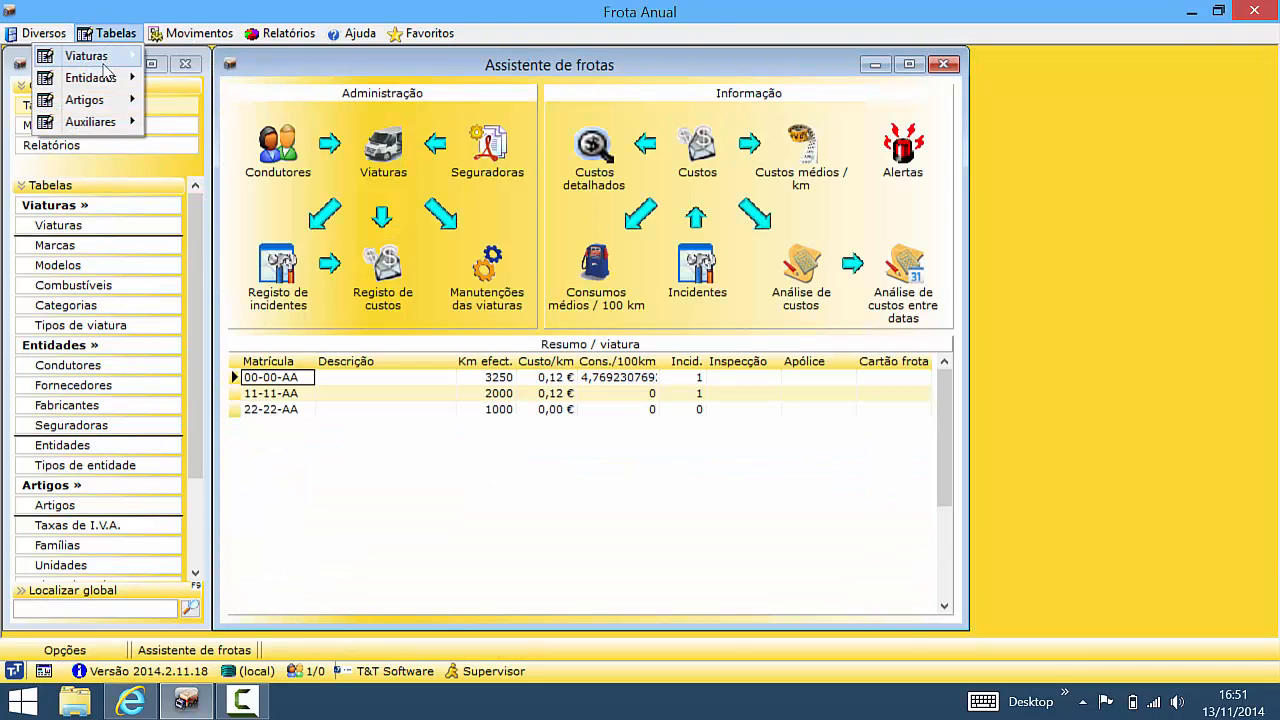
mouse_move(106, 80)
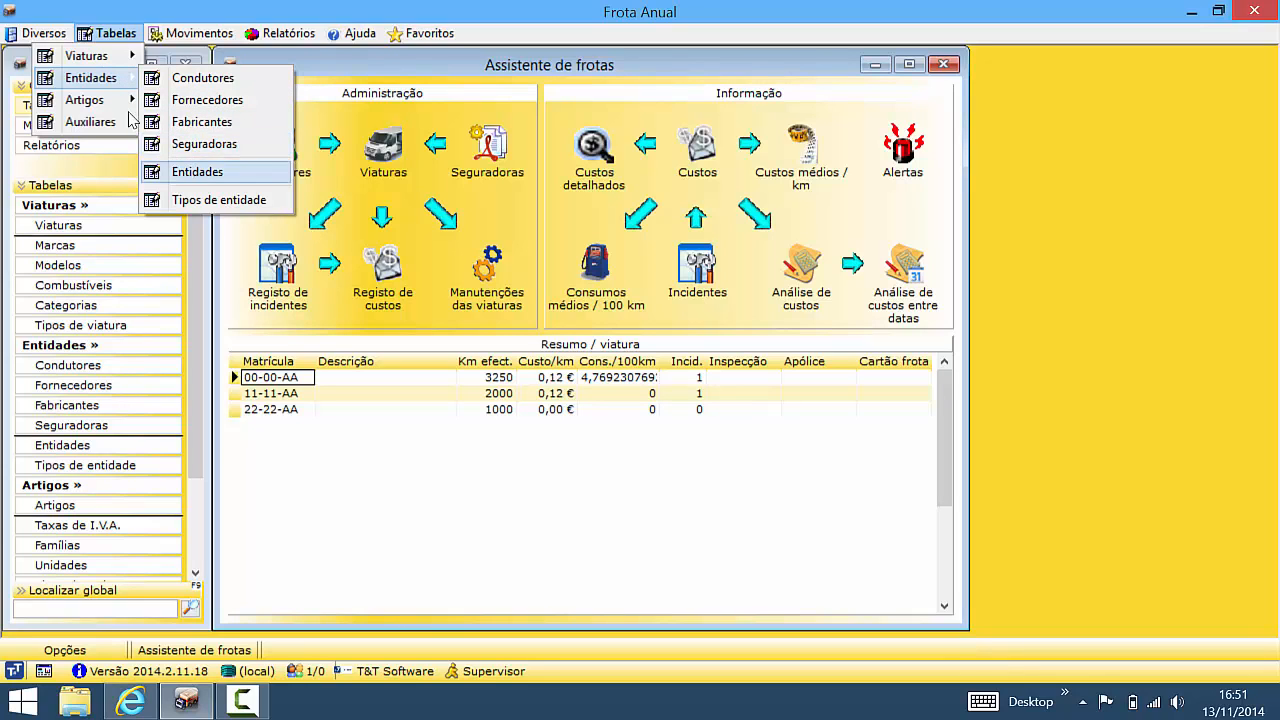
click(198, 172)
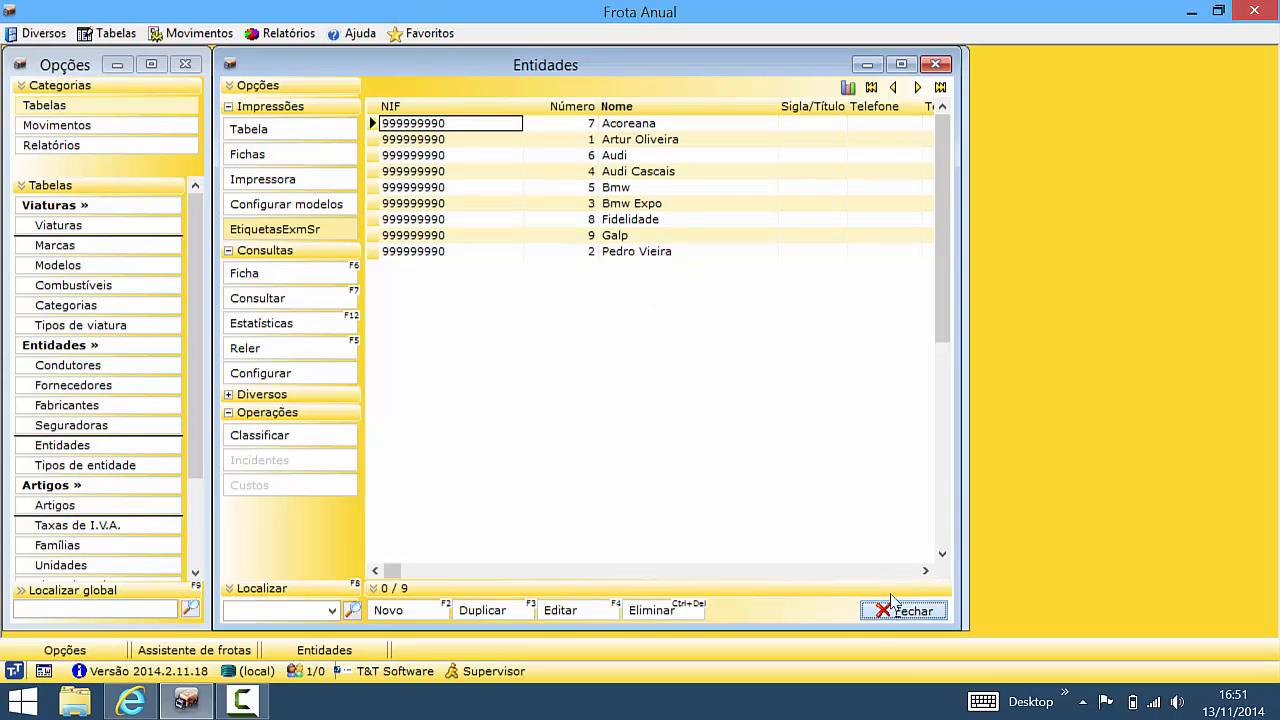
click(903, 610)
View the Tipos de entidade table and close it
click(108, 33)
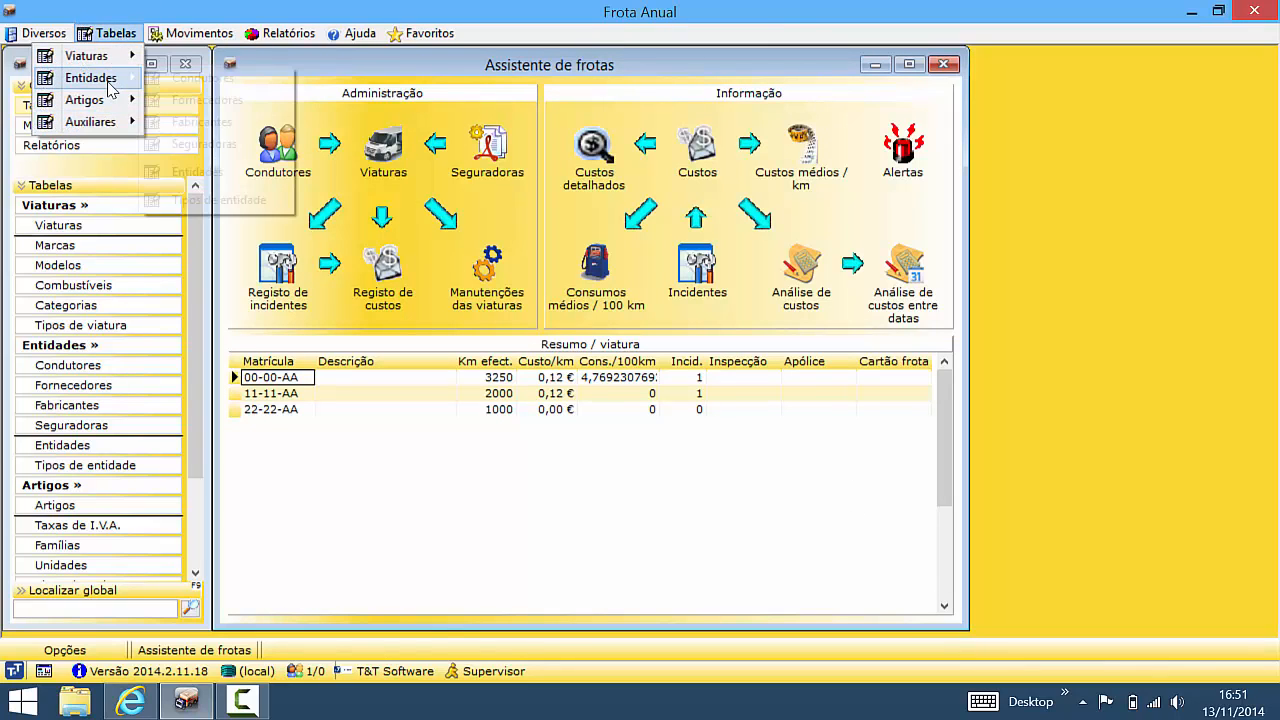
click(235, 199)
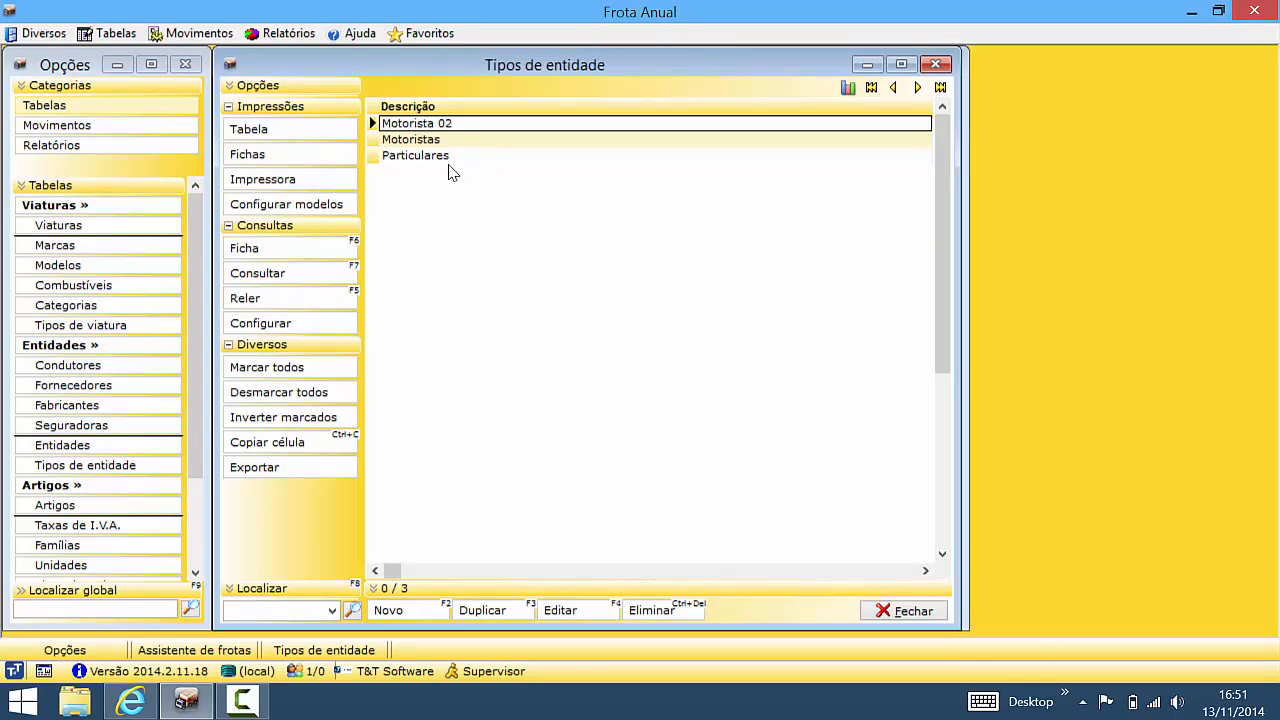
click(906, 612)
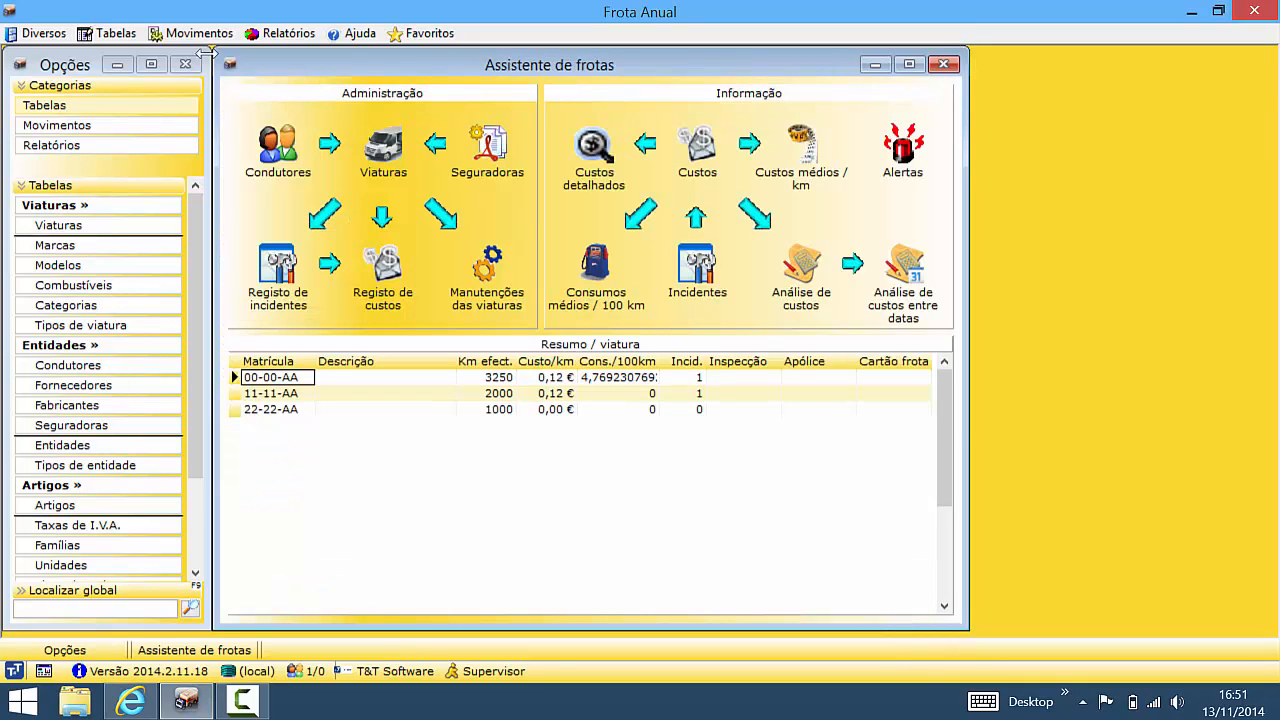
Open the Gasolina record from the Artigos table for editing
click(110, 33)
mouse_move(112, 102)
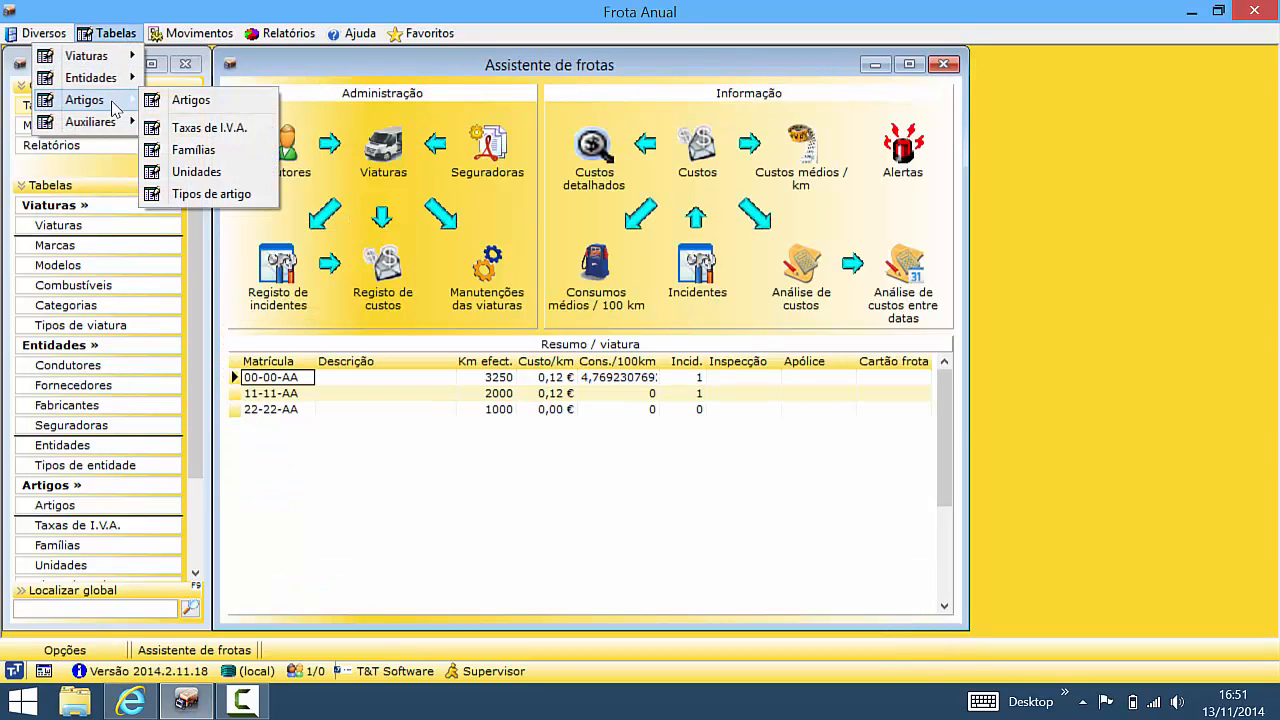
click(191, 101)
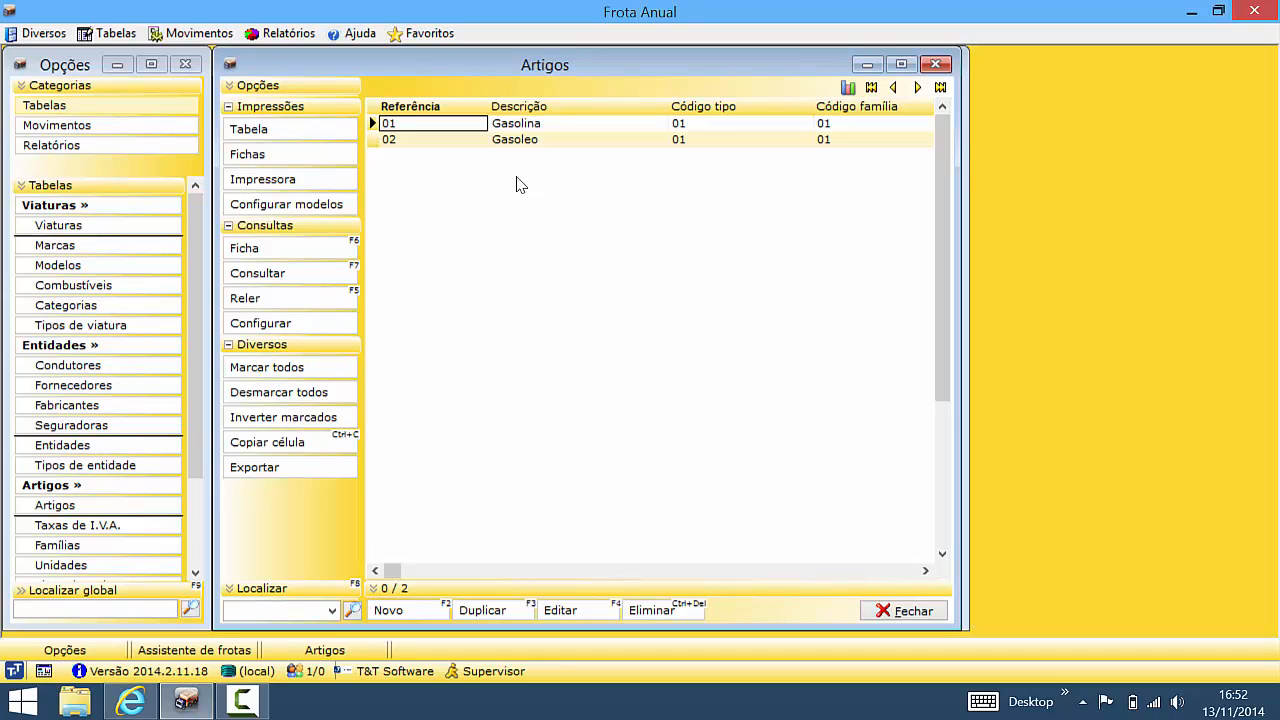
click(540, 123)
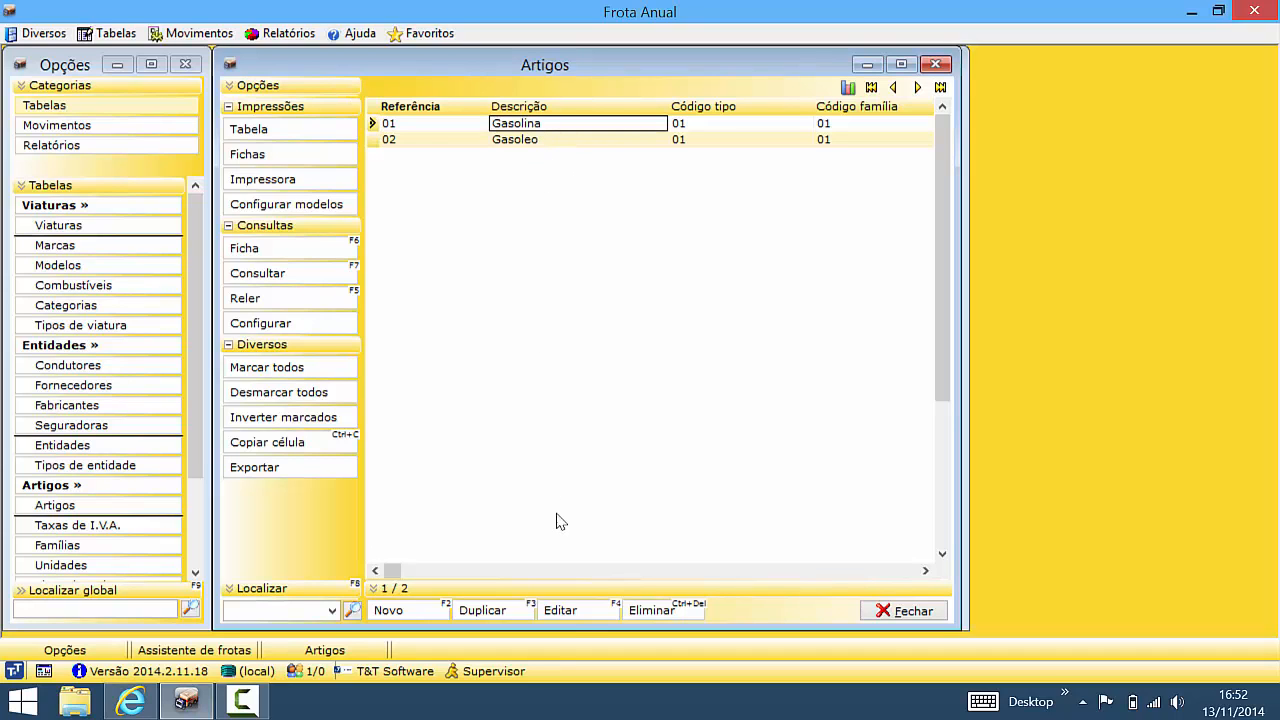
click(565, 612)
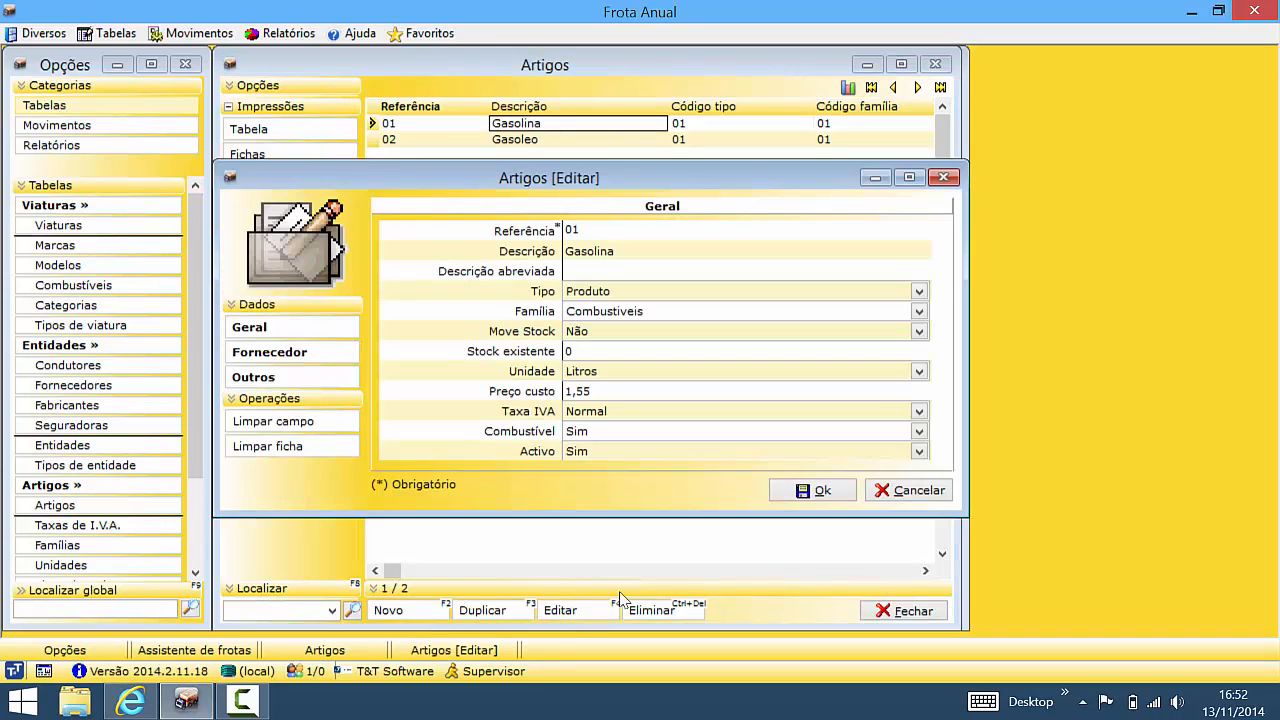
Review the Gasolina article's general data, checking its Referência, Tipo, Família and Unidade fields without changing them
double_click(557, 231)
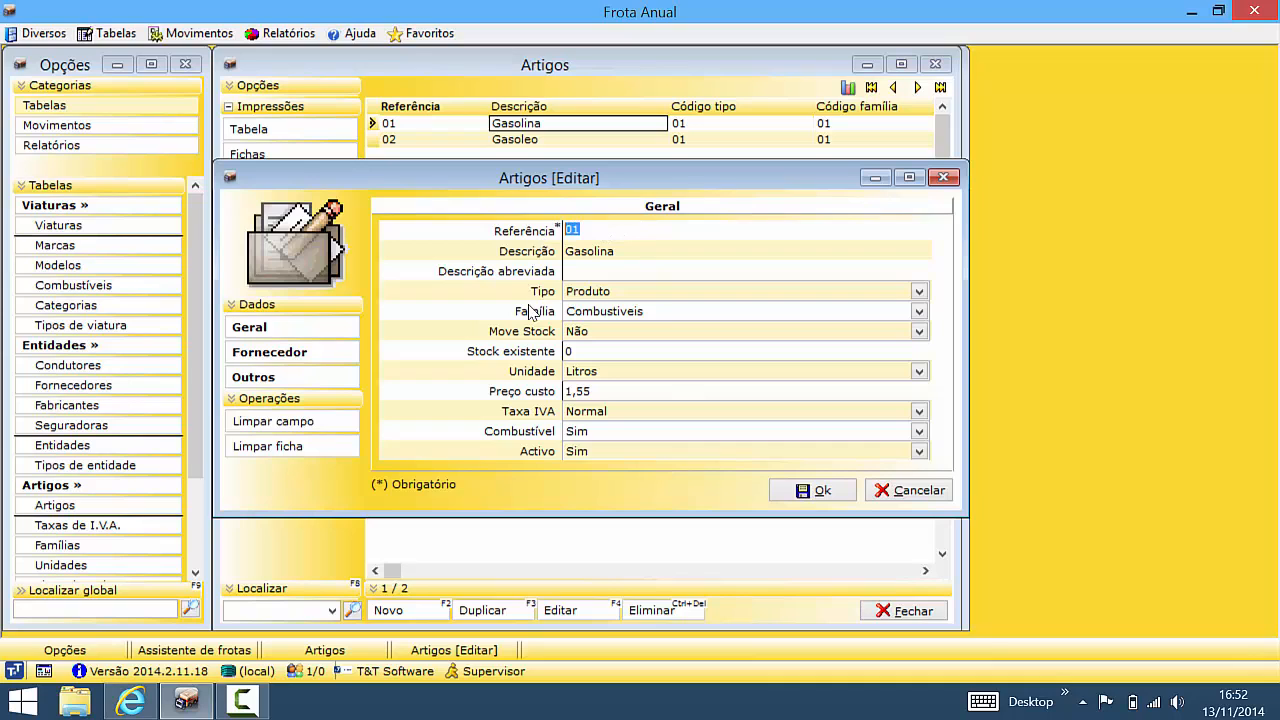
click(585, 292)
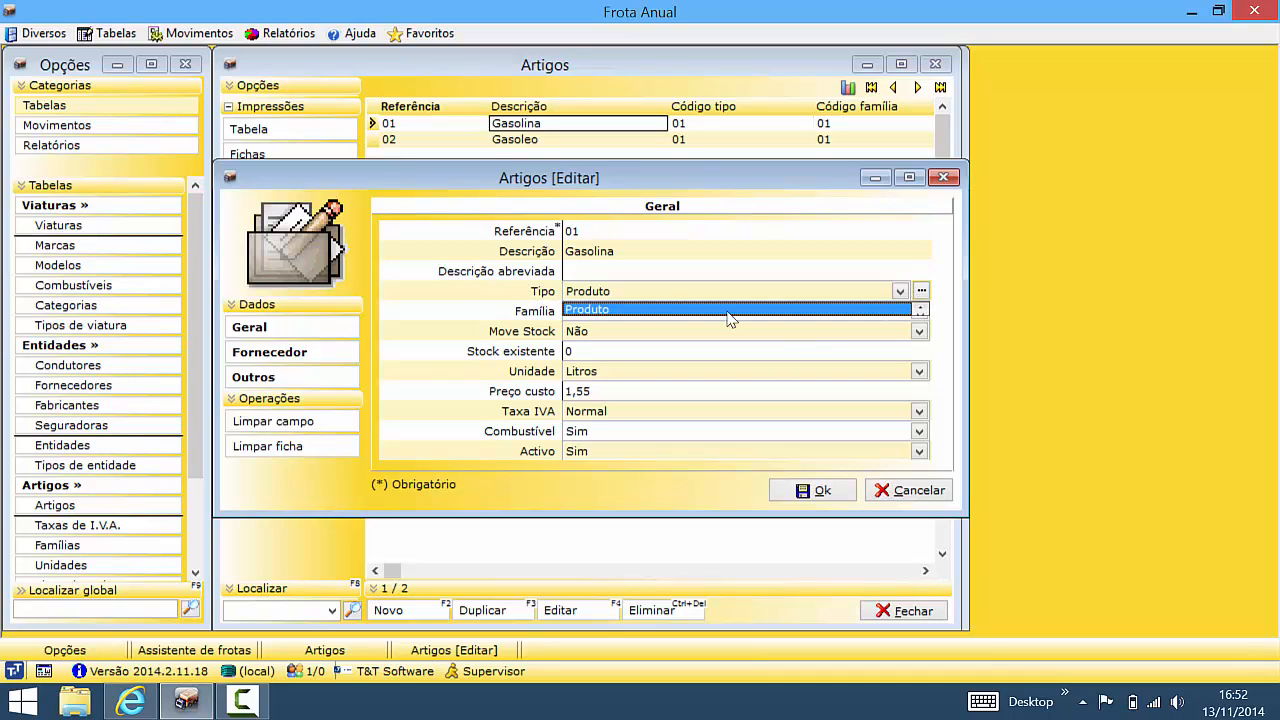
click(590, 311)
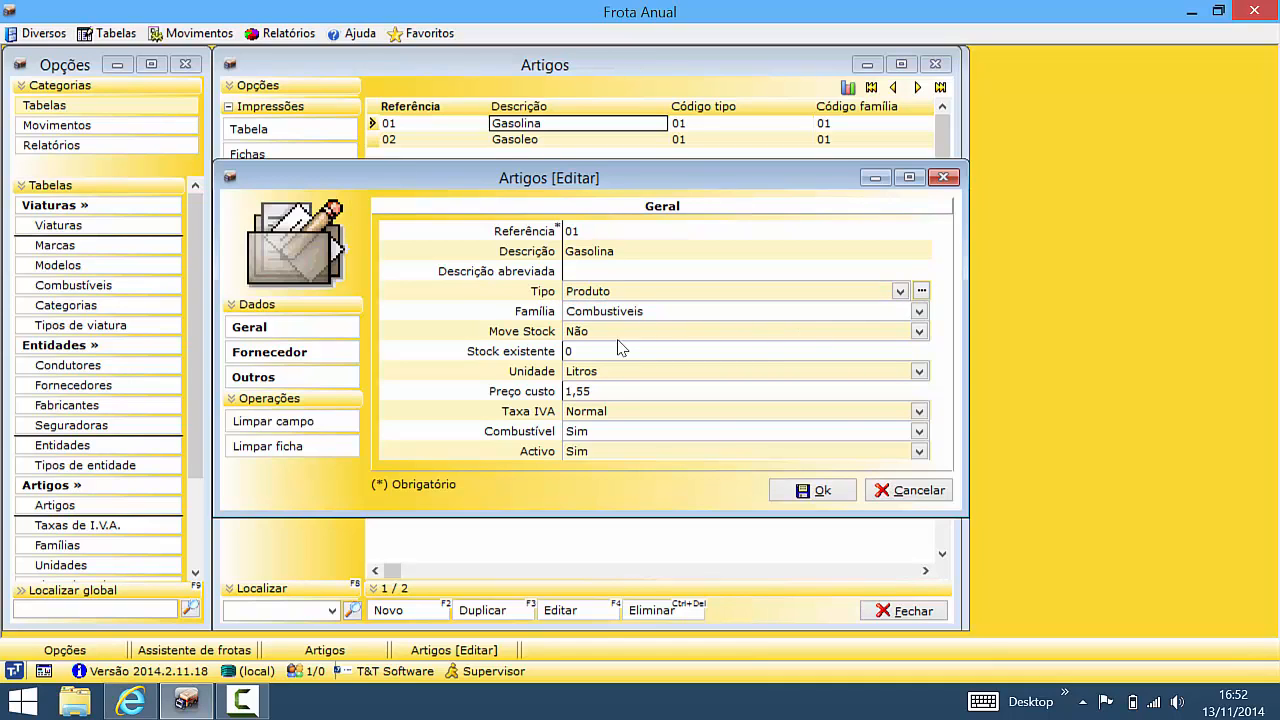
click(823, 315)
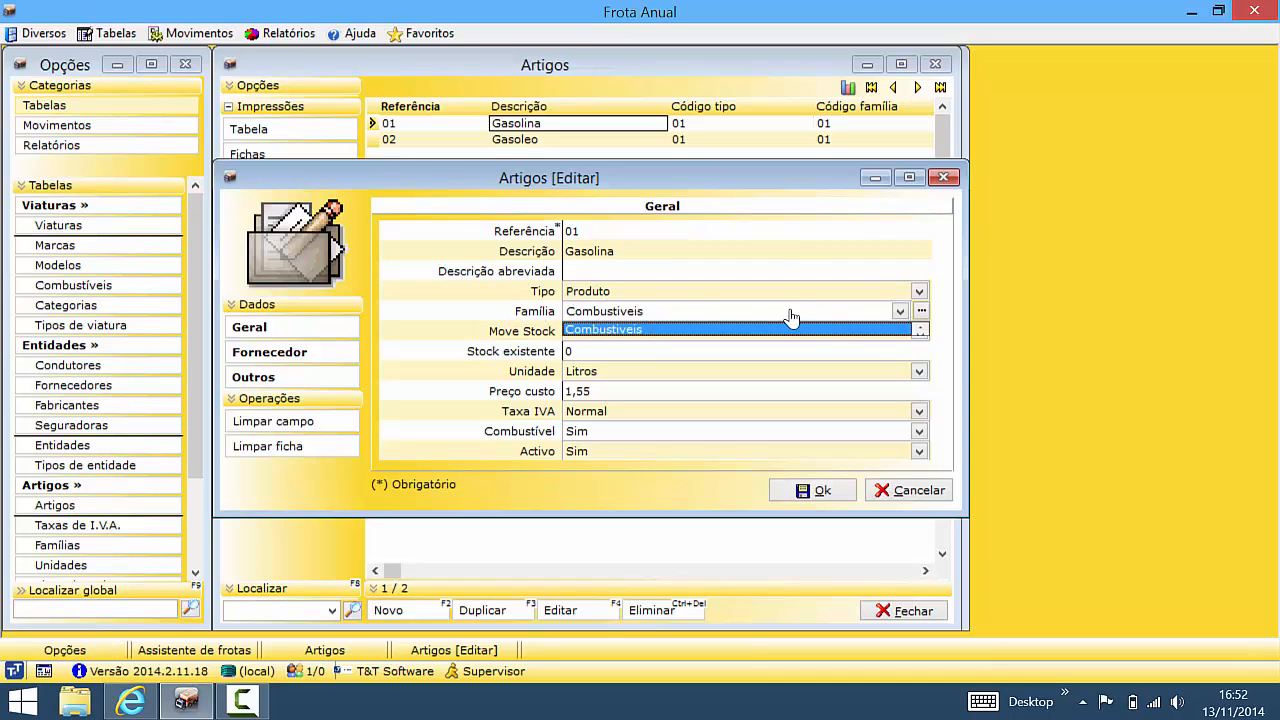
click(442, 281)
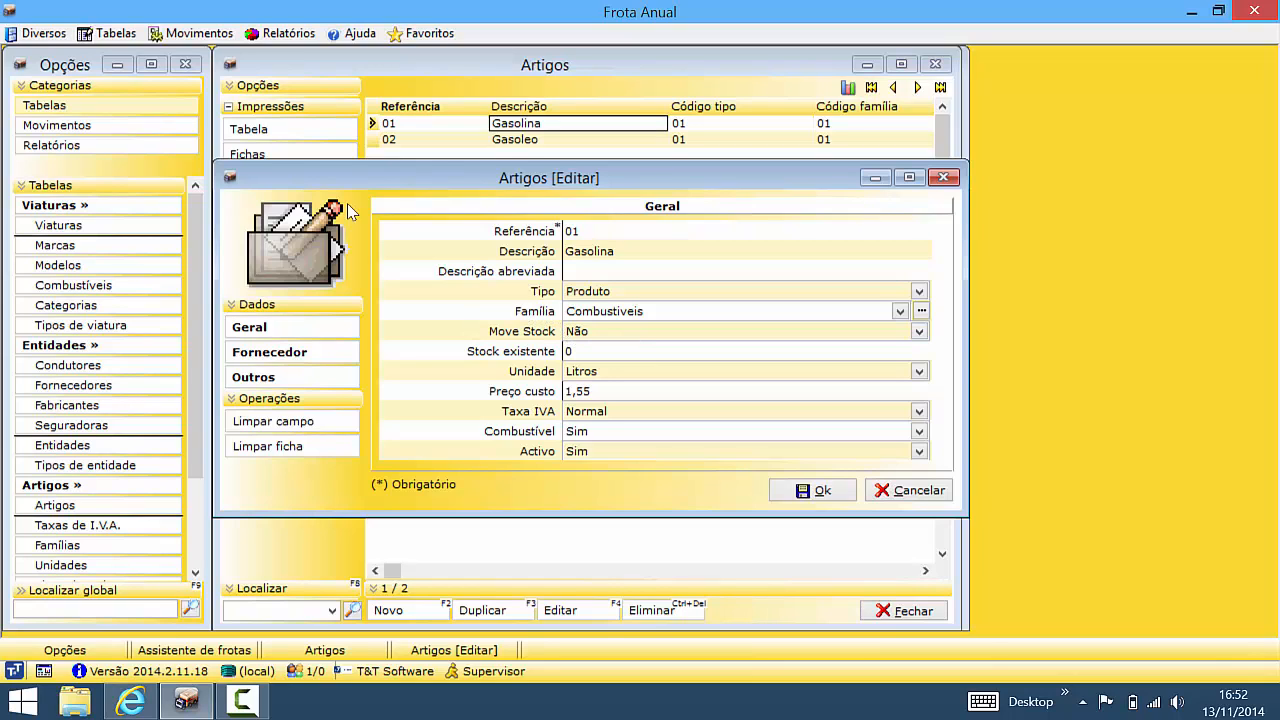
click(608, 374)
click(417, 251)
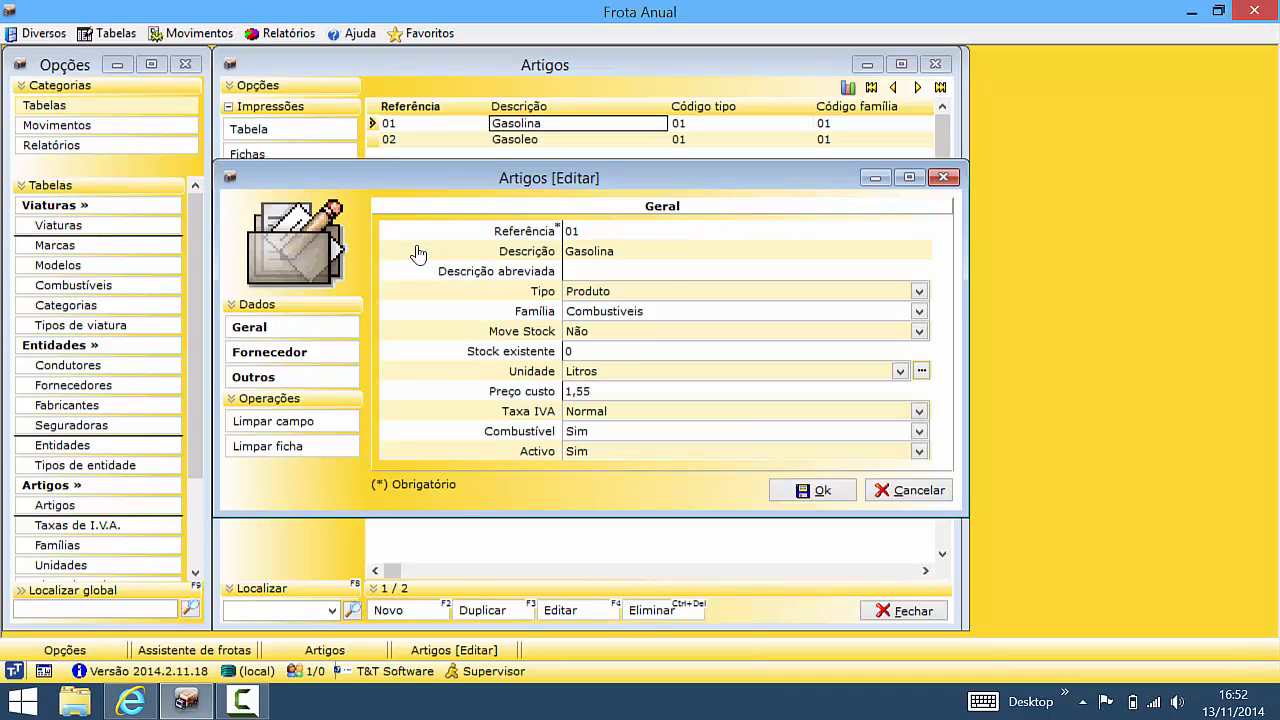
click(312, 242)
Review the Gasolina article's Fornecedor data, and close the record and the Artigos table without saving
click(308, 352)
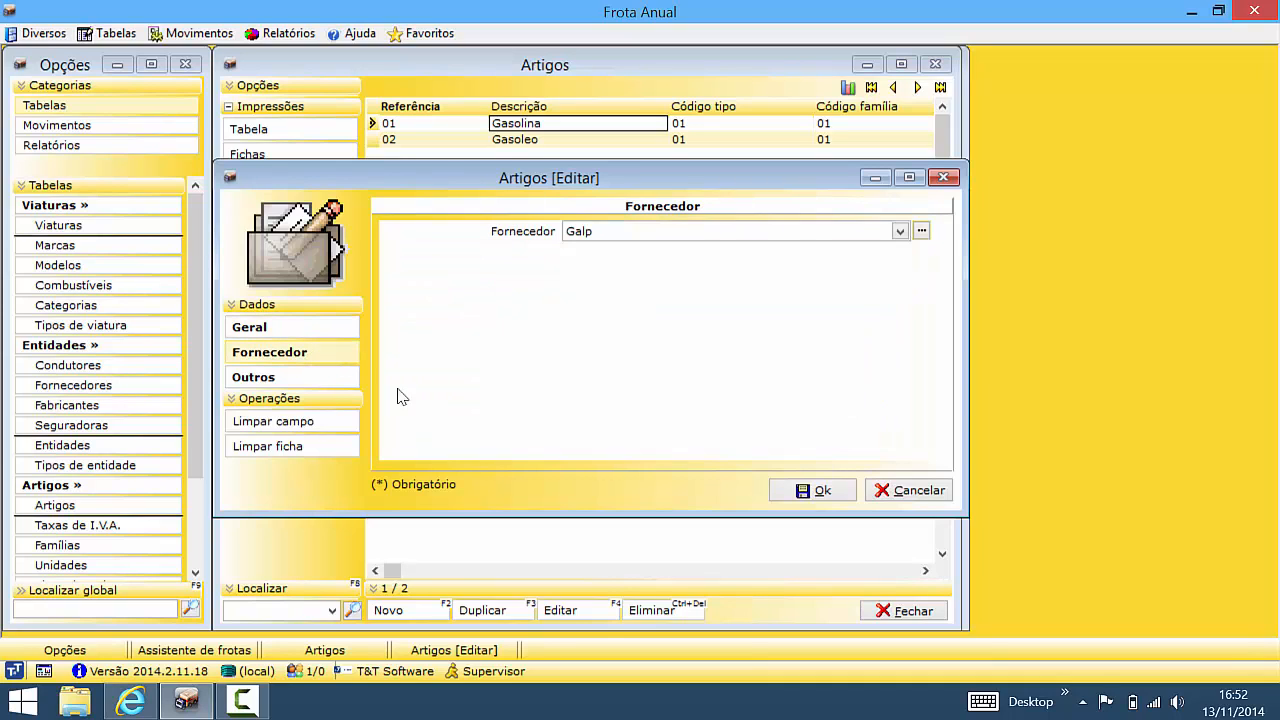
click(584, 232)
click(582, 233)
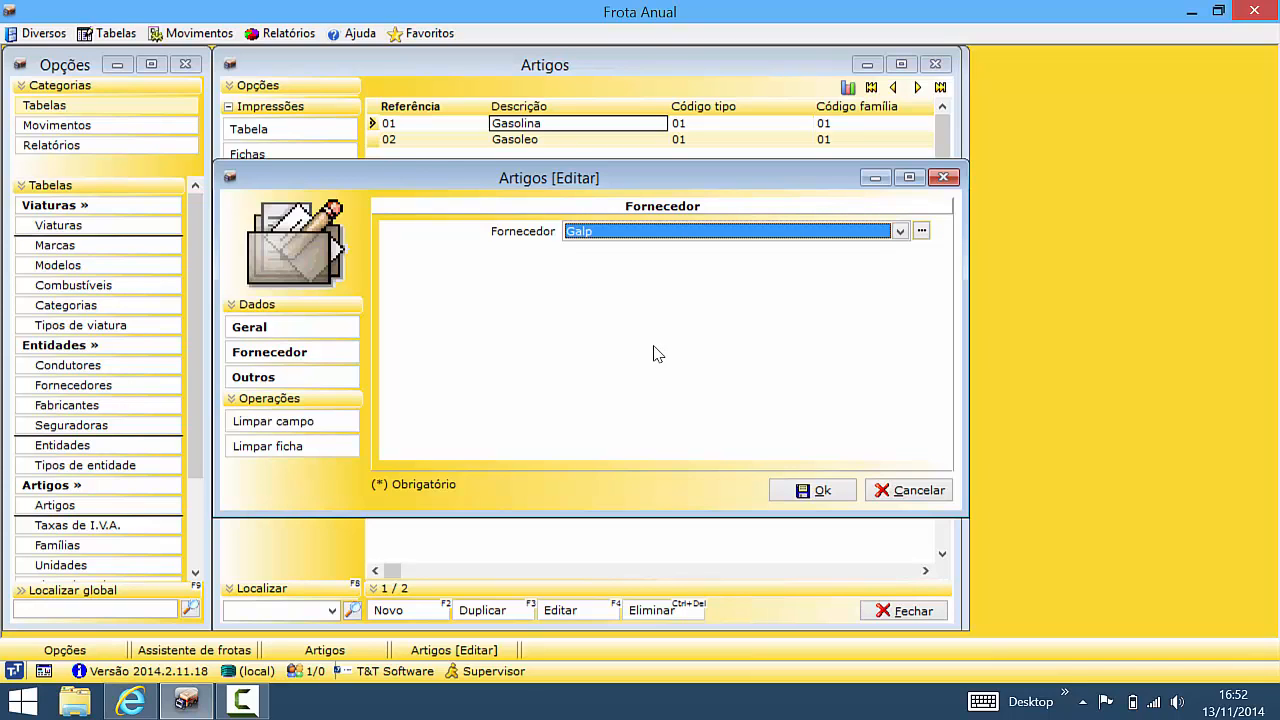
click(900, 494)
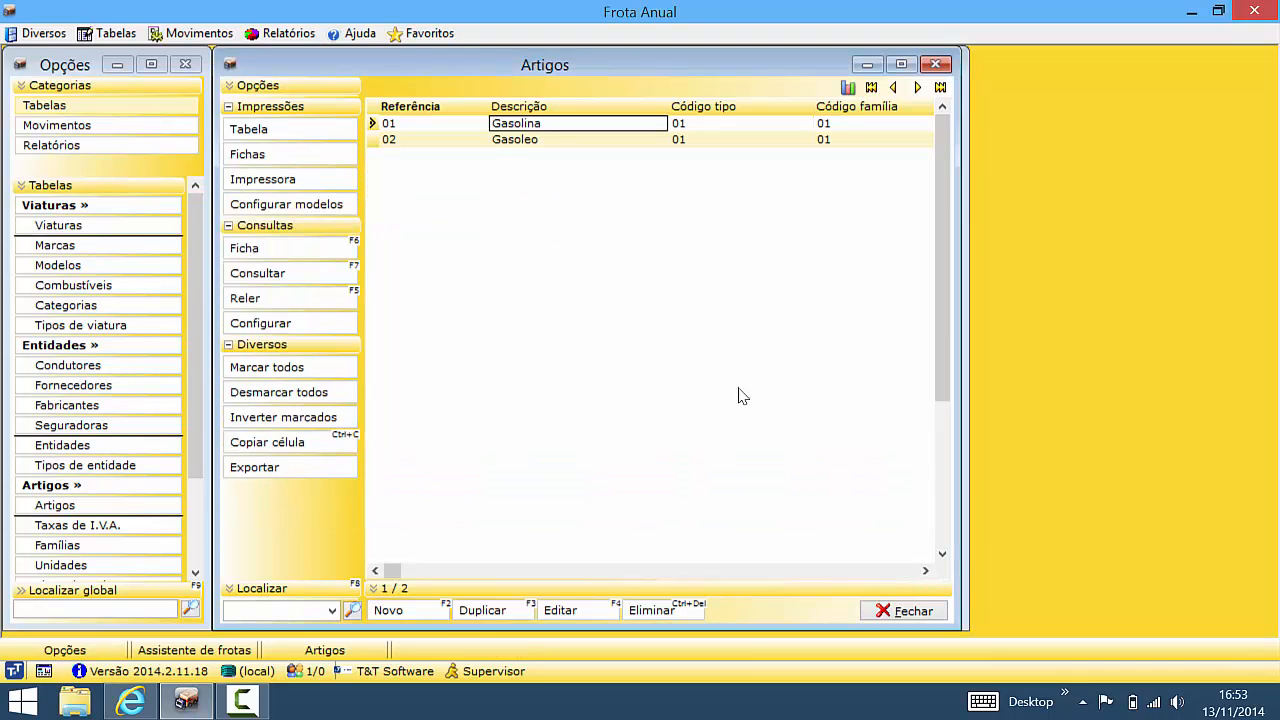
click(890, 612)
View the article Famílias table and close it
click(110, 33)
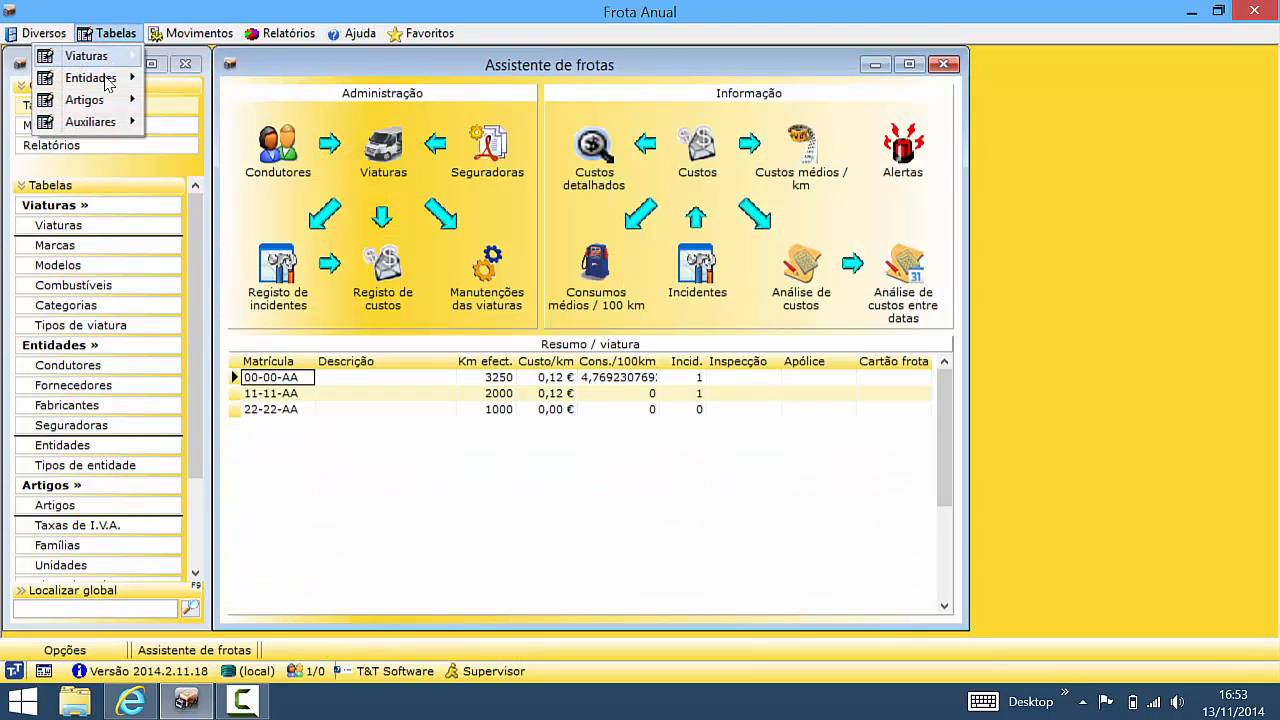
mouse_move(104, 102)
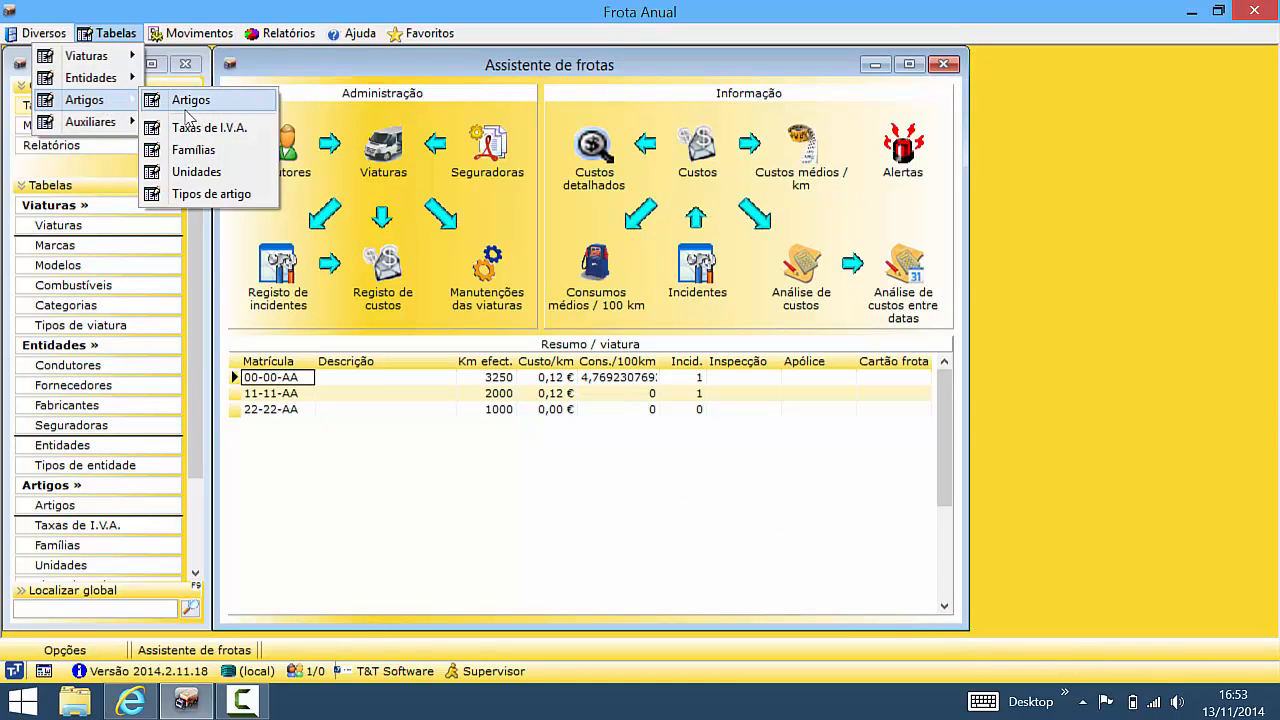
click(193, 151)
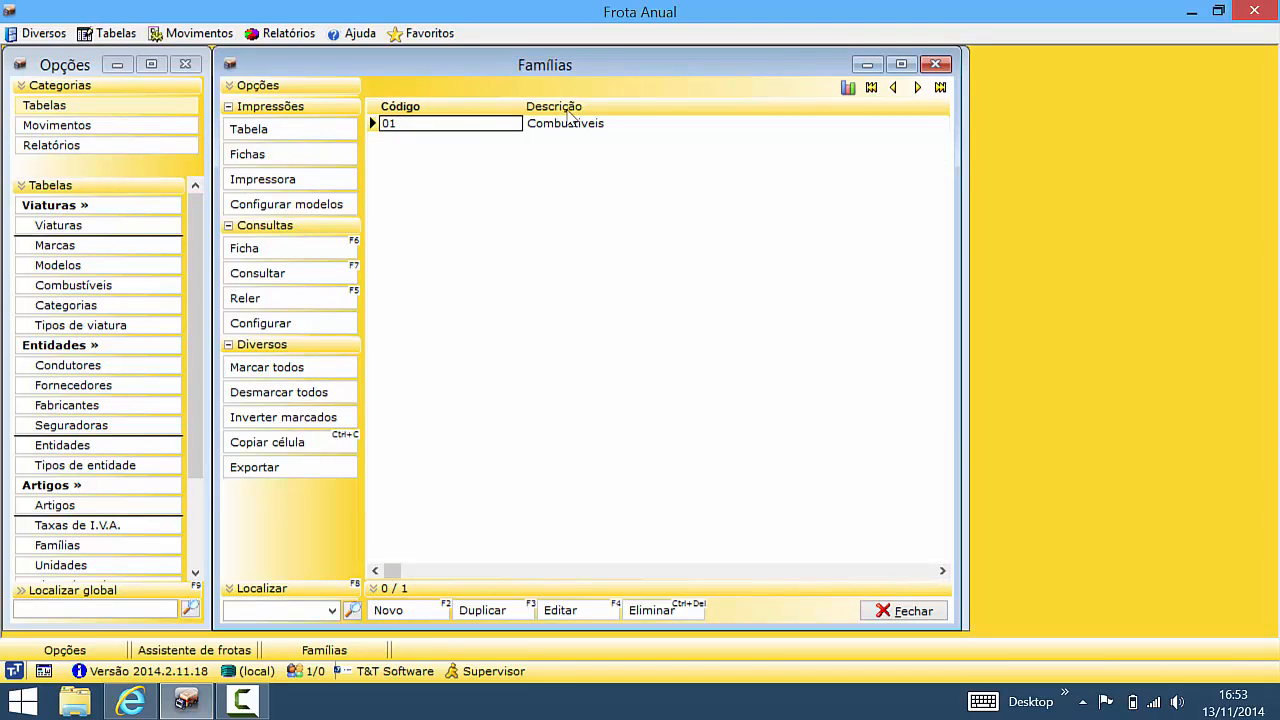
click(905, 610)
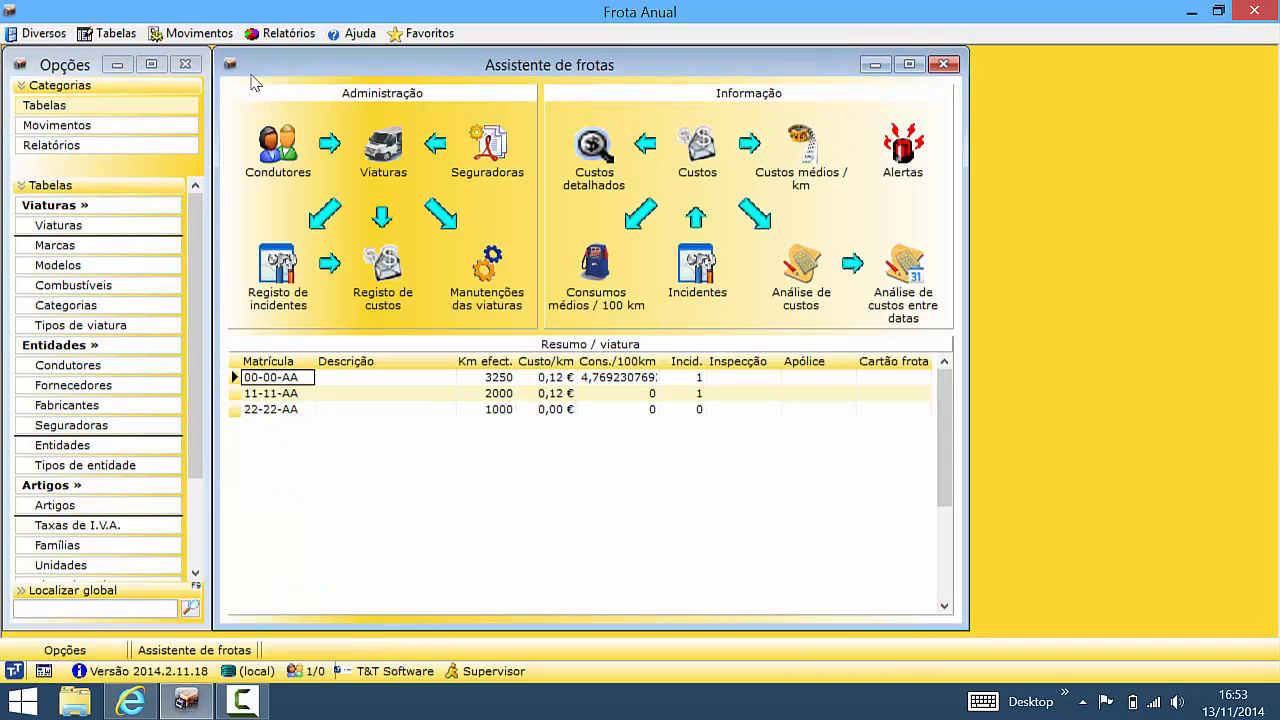
View the article Unidades table and close it
click(110, 33)
mouse_move(110, 122)
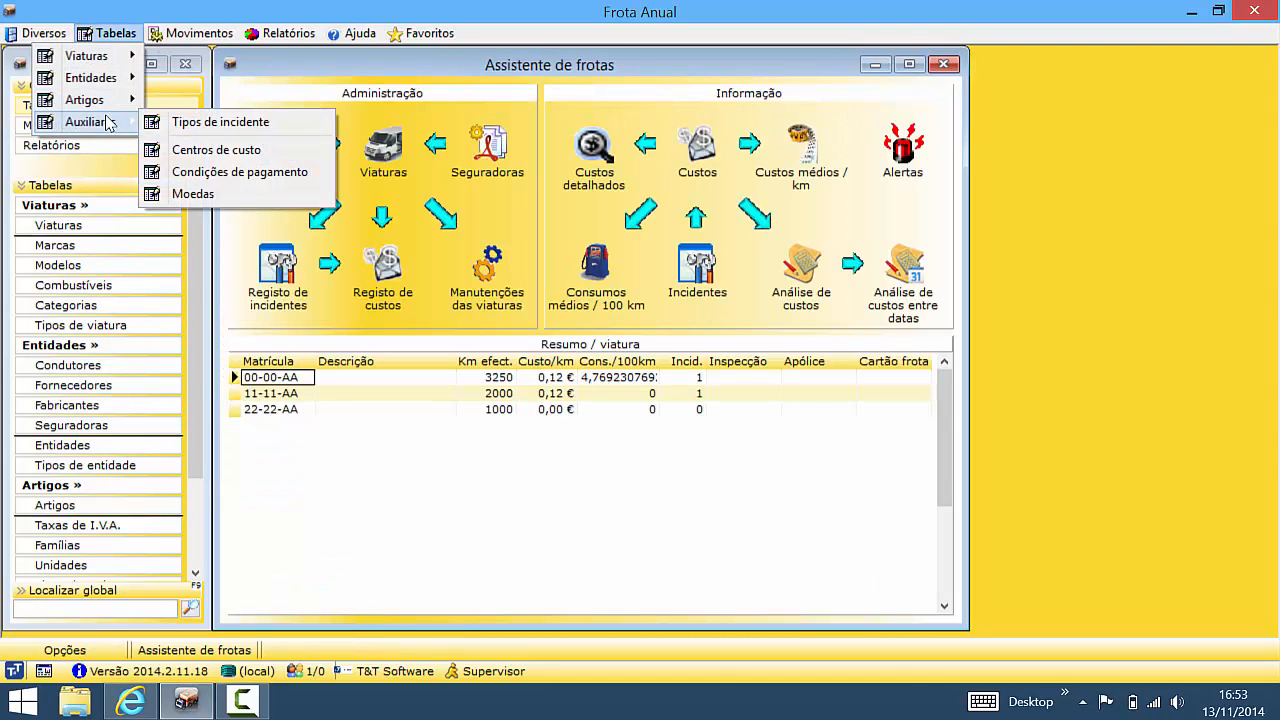
mouse_move(110, 100)
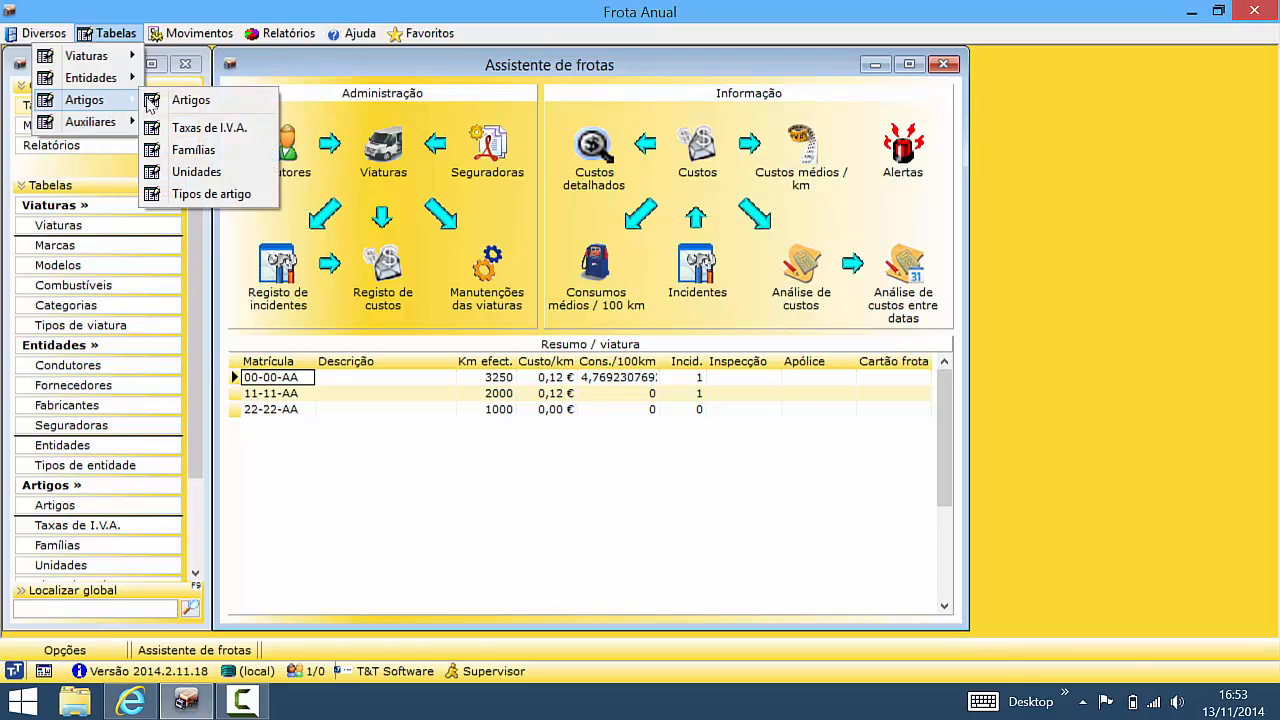
click(196, 171)
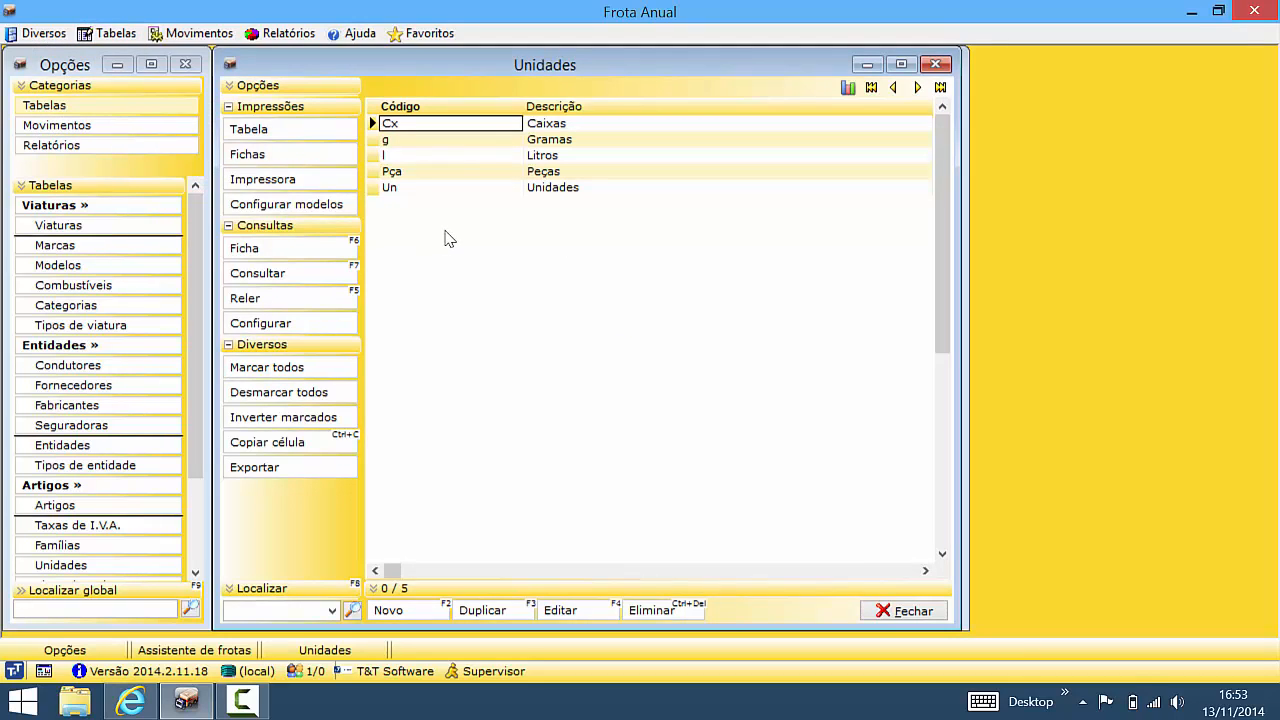
click(899, 612)
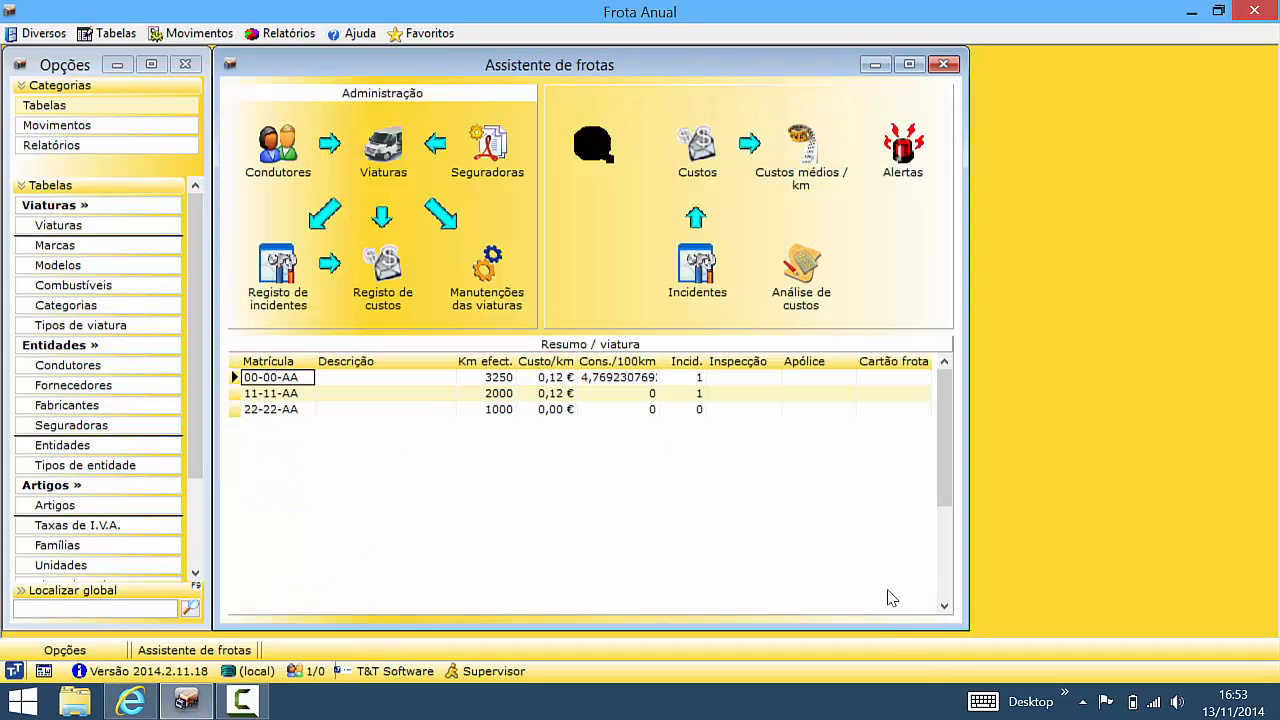
Open the Tipos de artigo table to view the article types
click(110, 33)
mouse_move(116, 101)
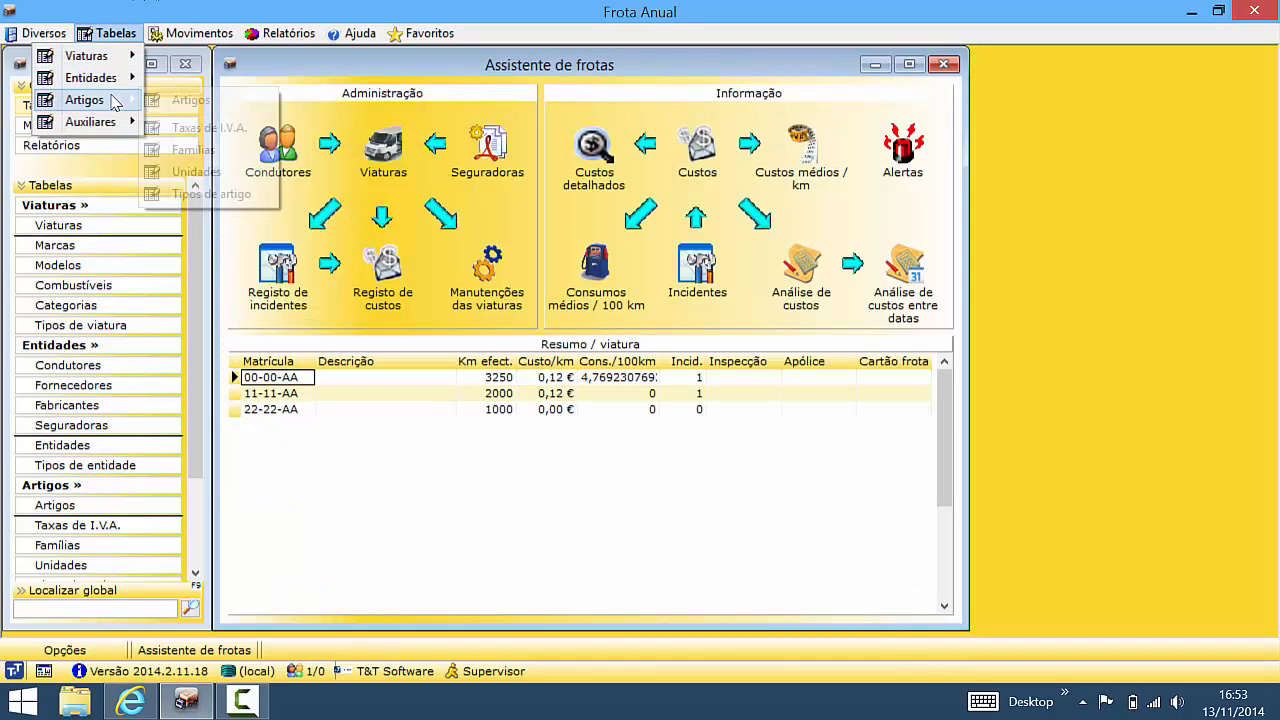
click(208, 194)
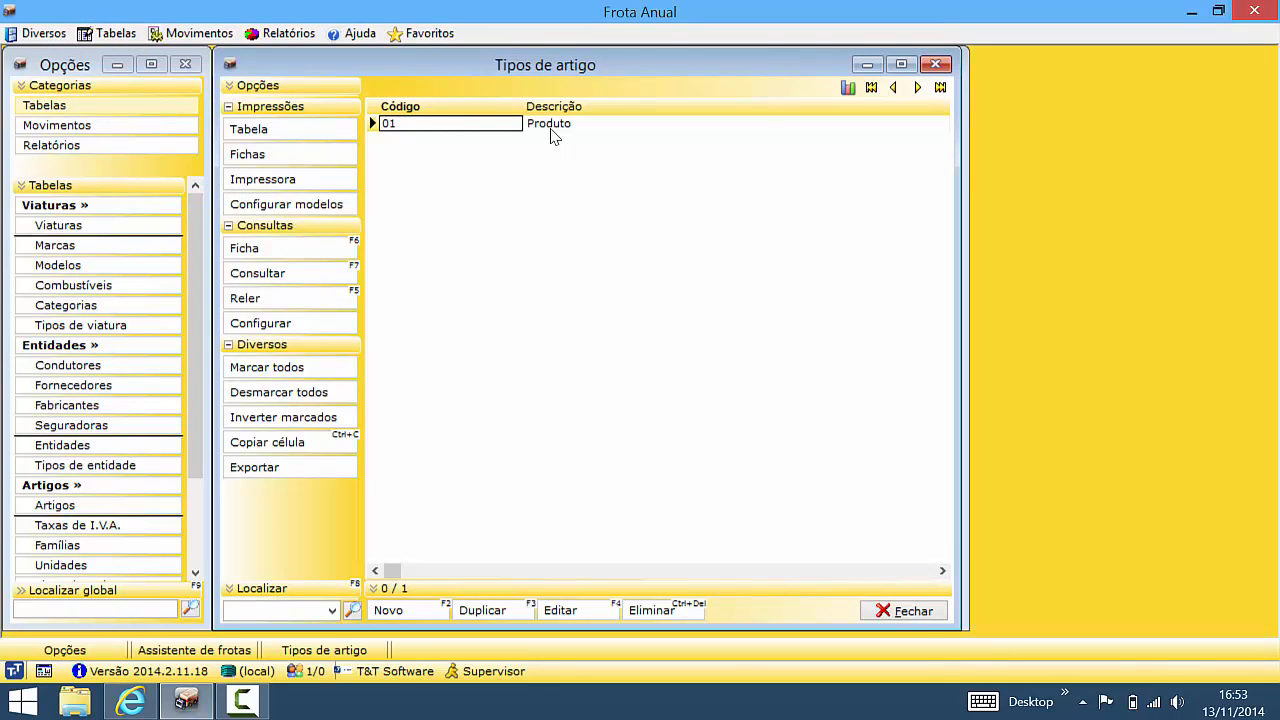
Close the article types table, view the auxiliary Tipos de incidente table and close it
click(880, 612)
click(110, 33)
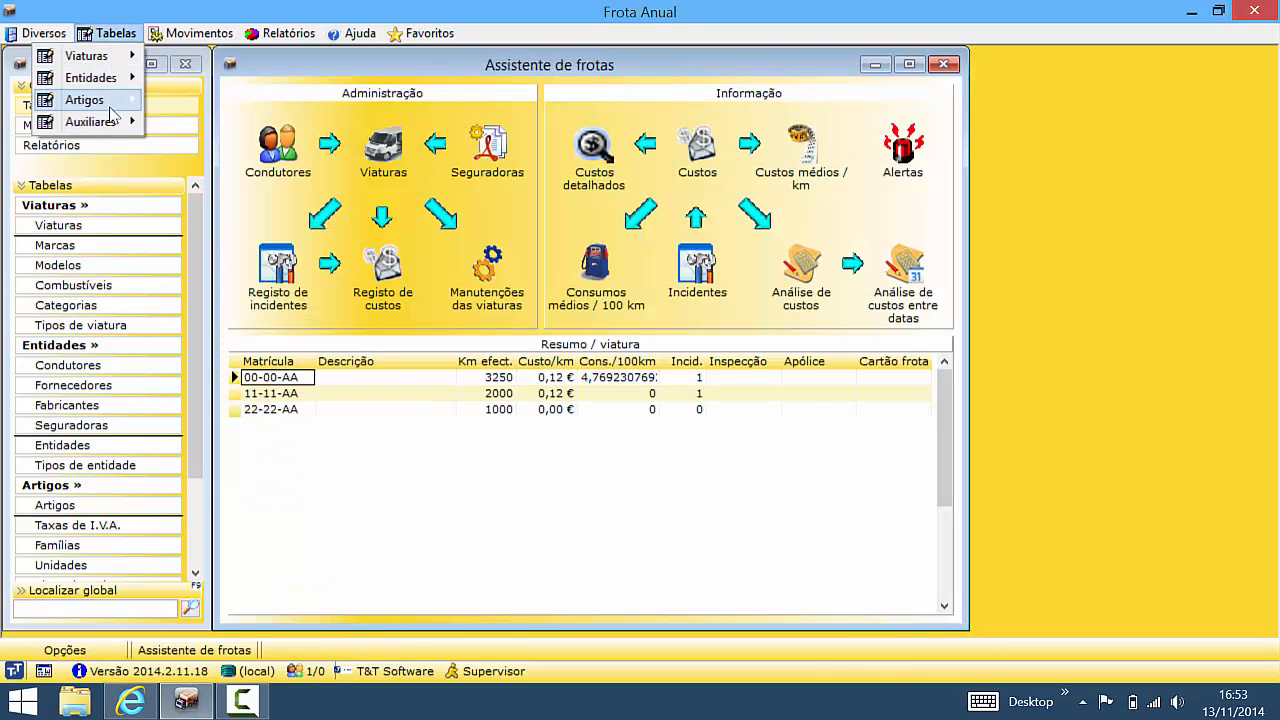
mouse_move(106, 128)
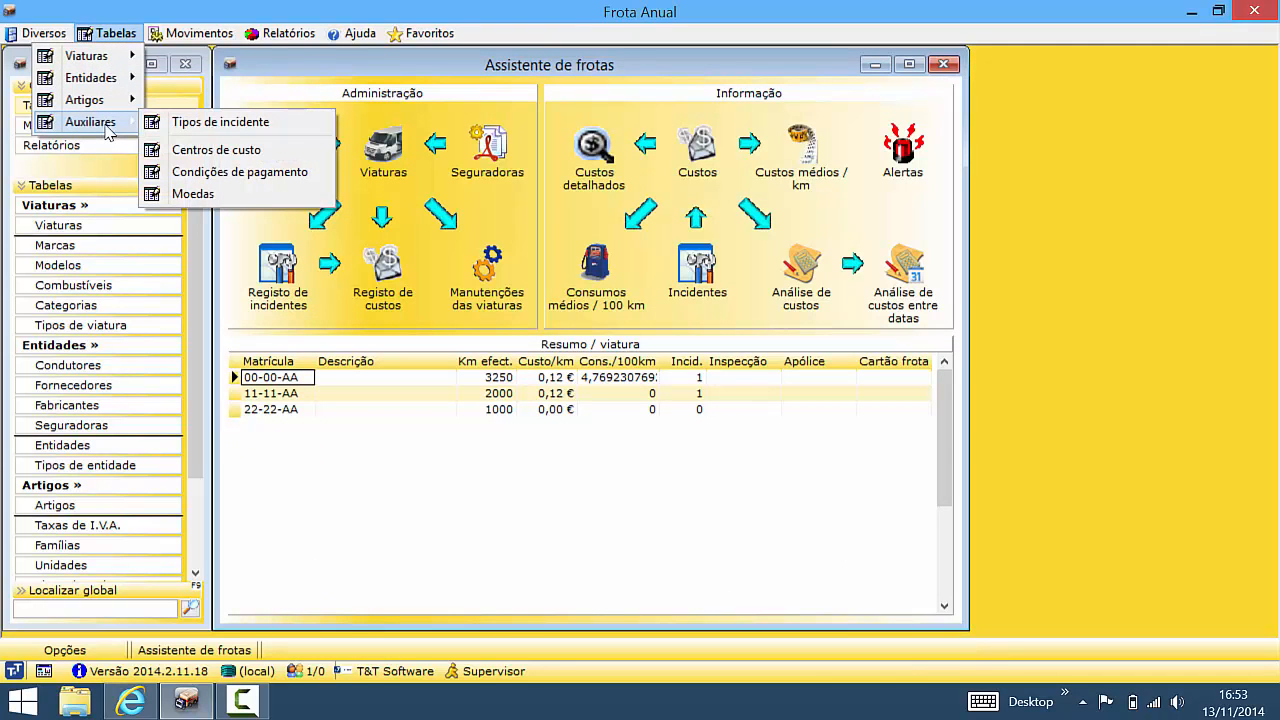
click(200, 122)
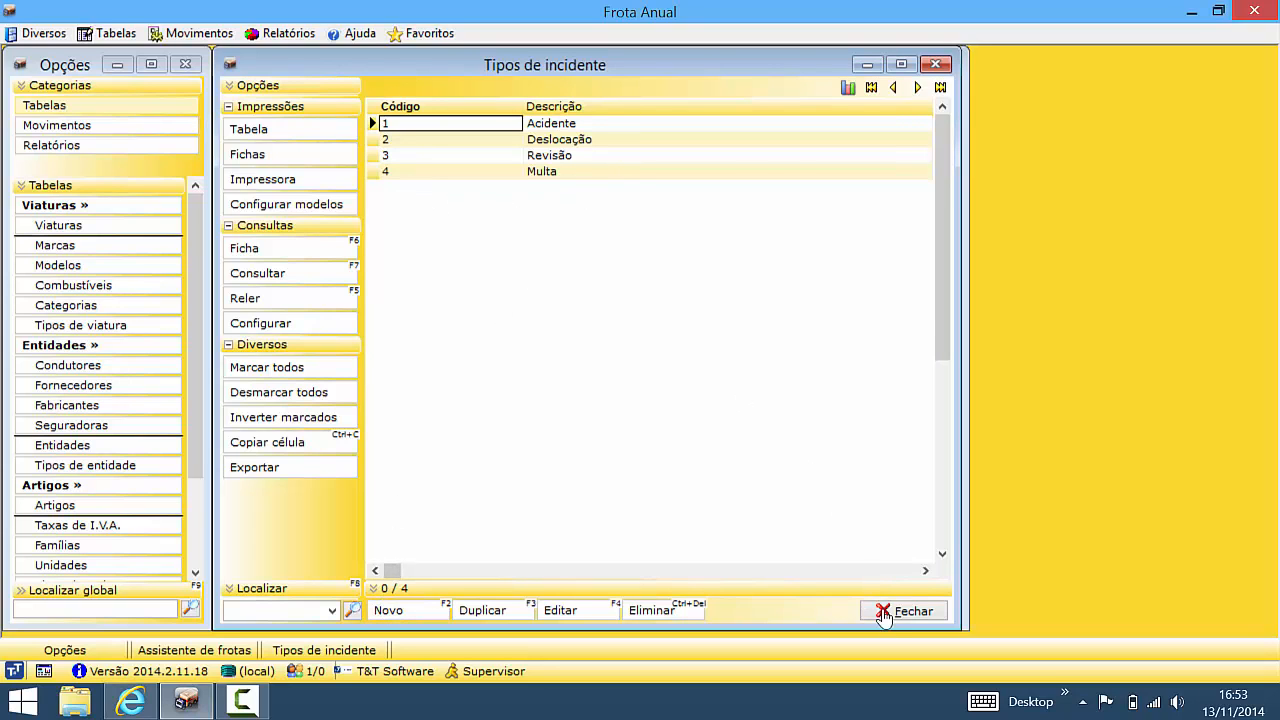
click(886, 612)
View the auxiliary Centros de custo table and close it
click(116, 34)
mouse_move(86, 123)
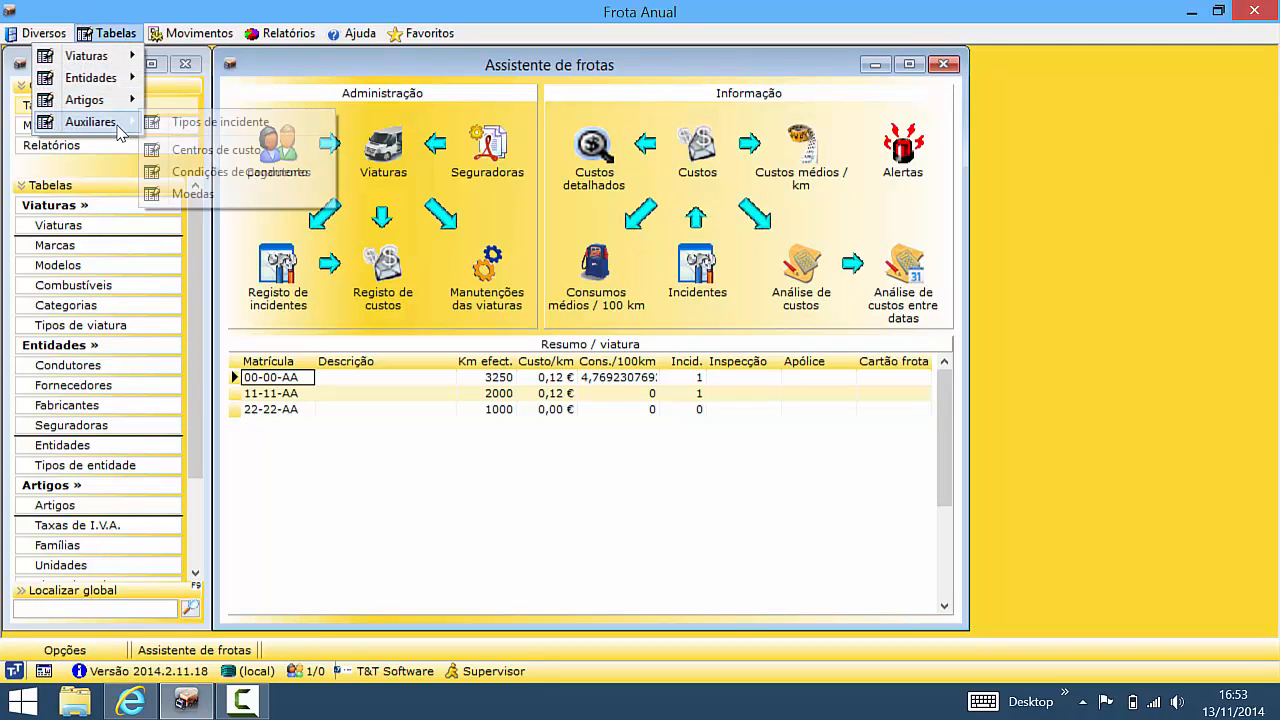
click(190, 150)
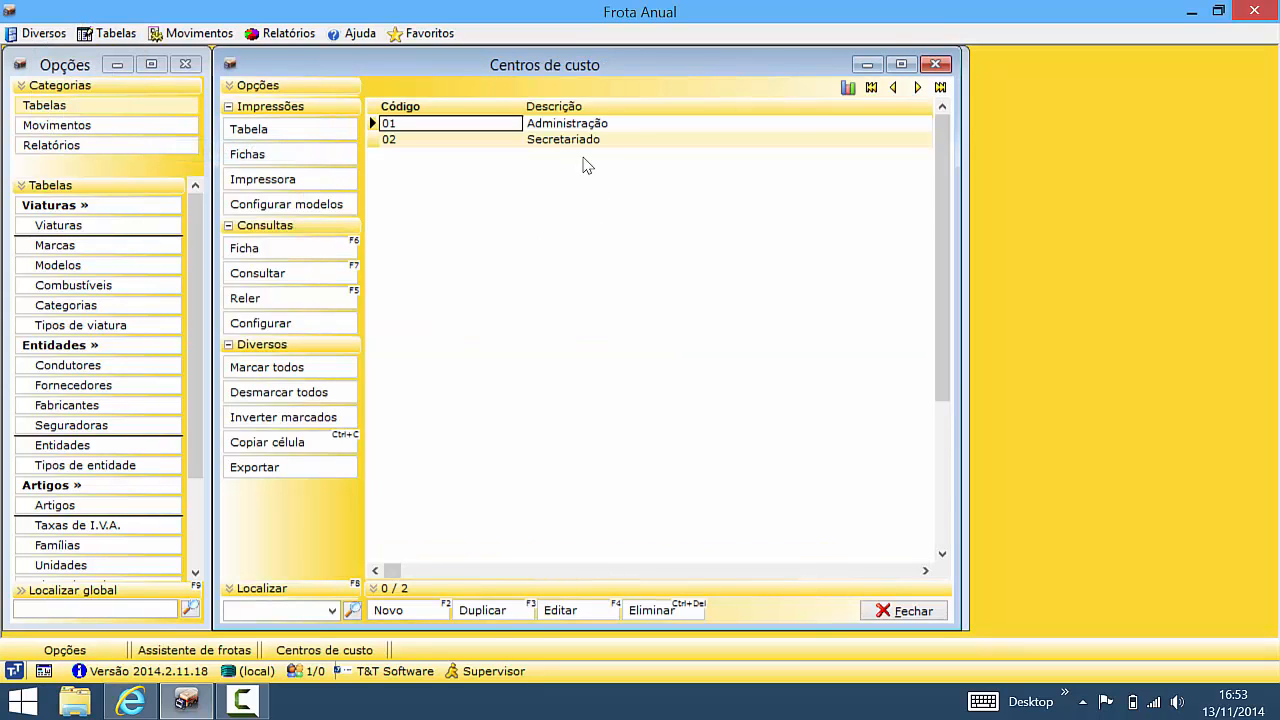
click(905, 612)
View the auxiliary Condições de pagamento table and close it
click(116, 34)
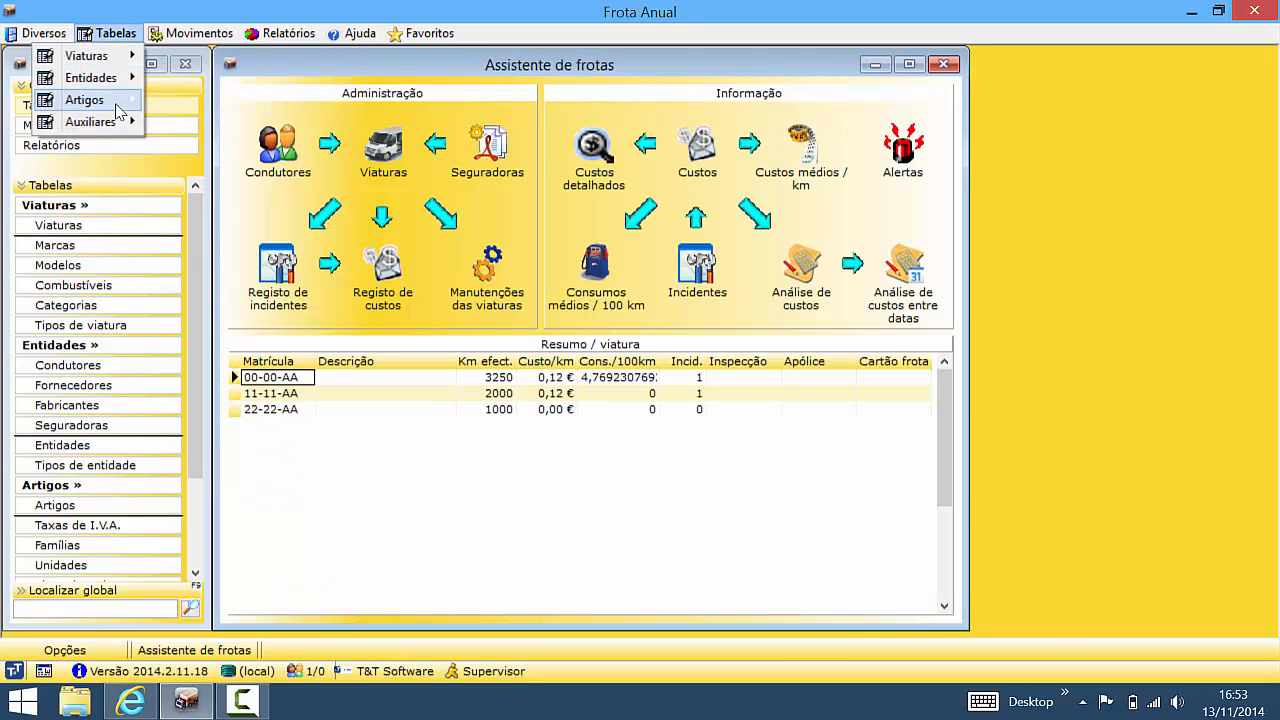
mouse_move(118, 128)
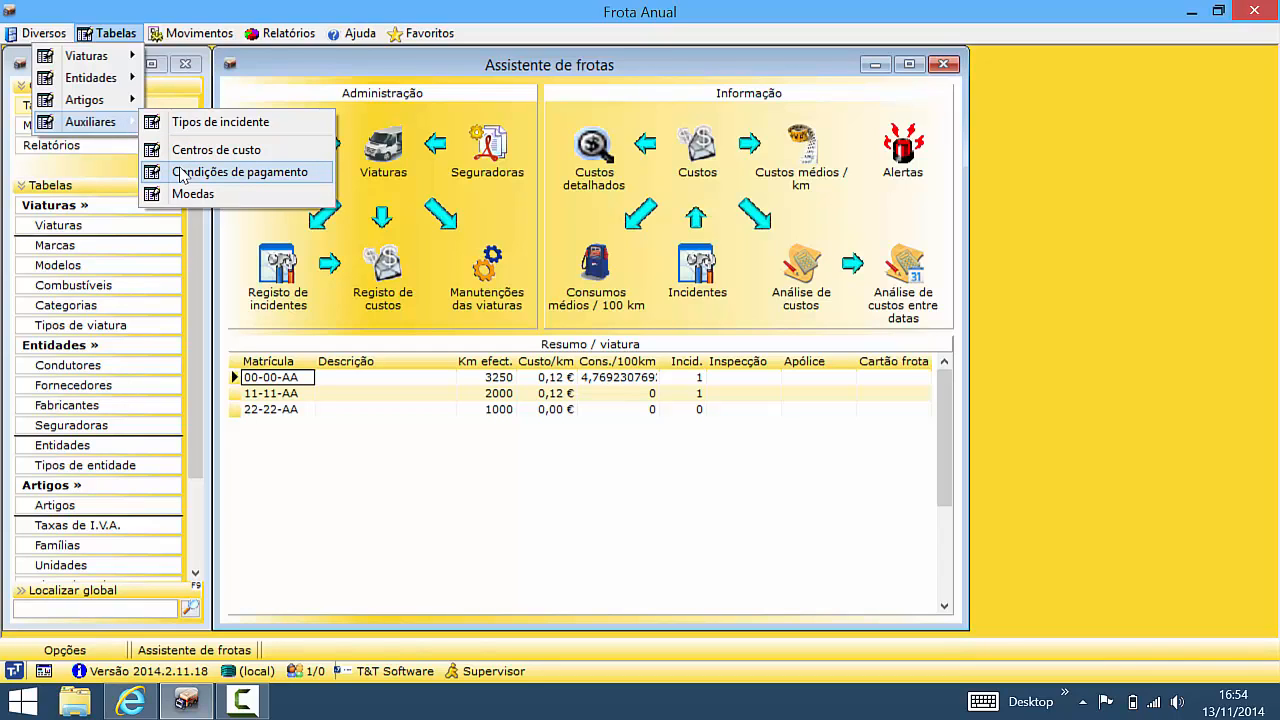
click(183, 175)
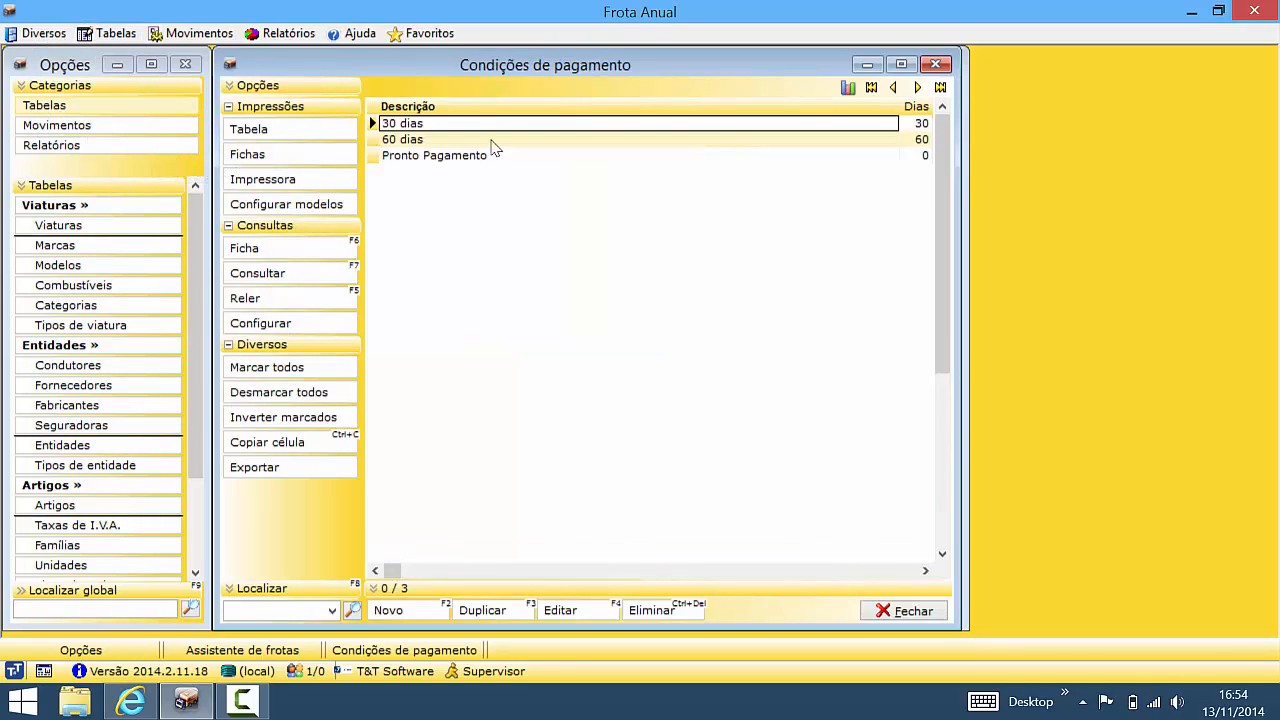
click(905, 611)
click(110, 33)
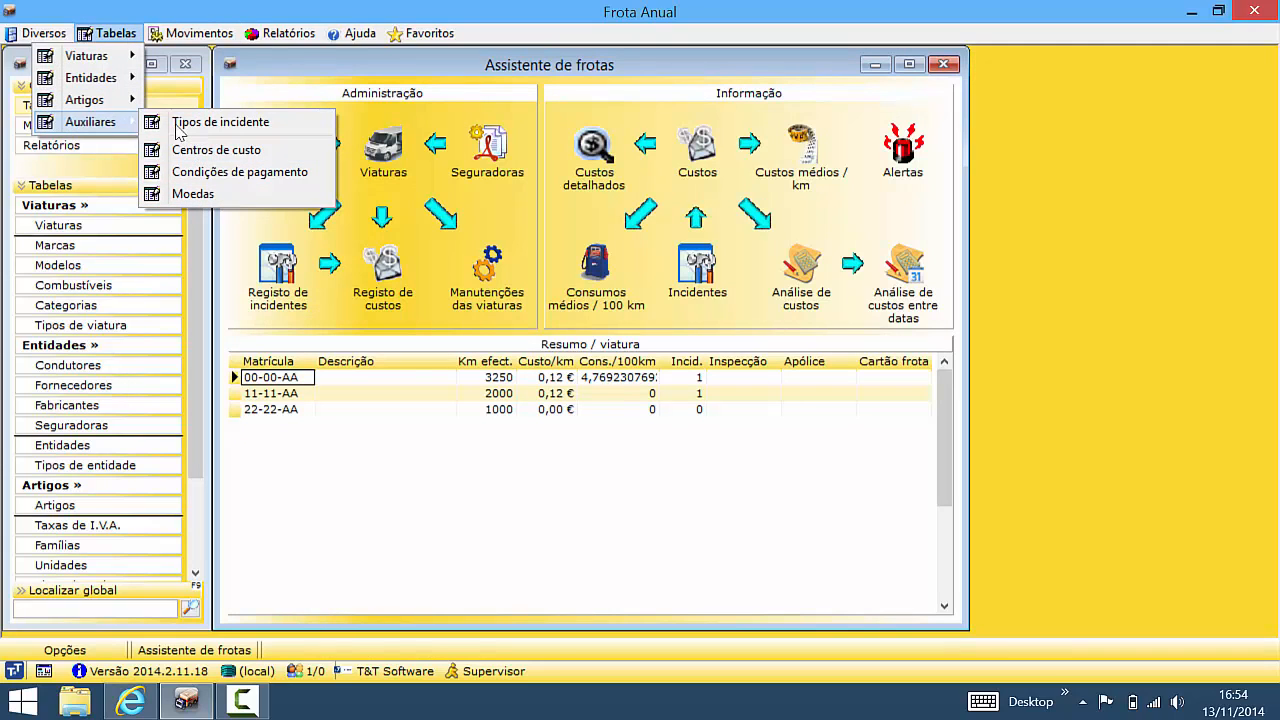
click(345, 312)
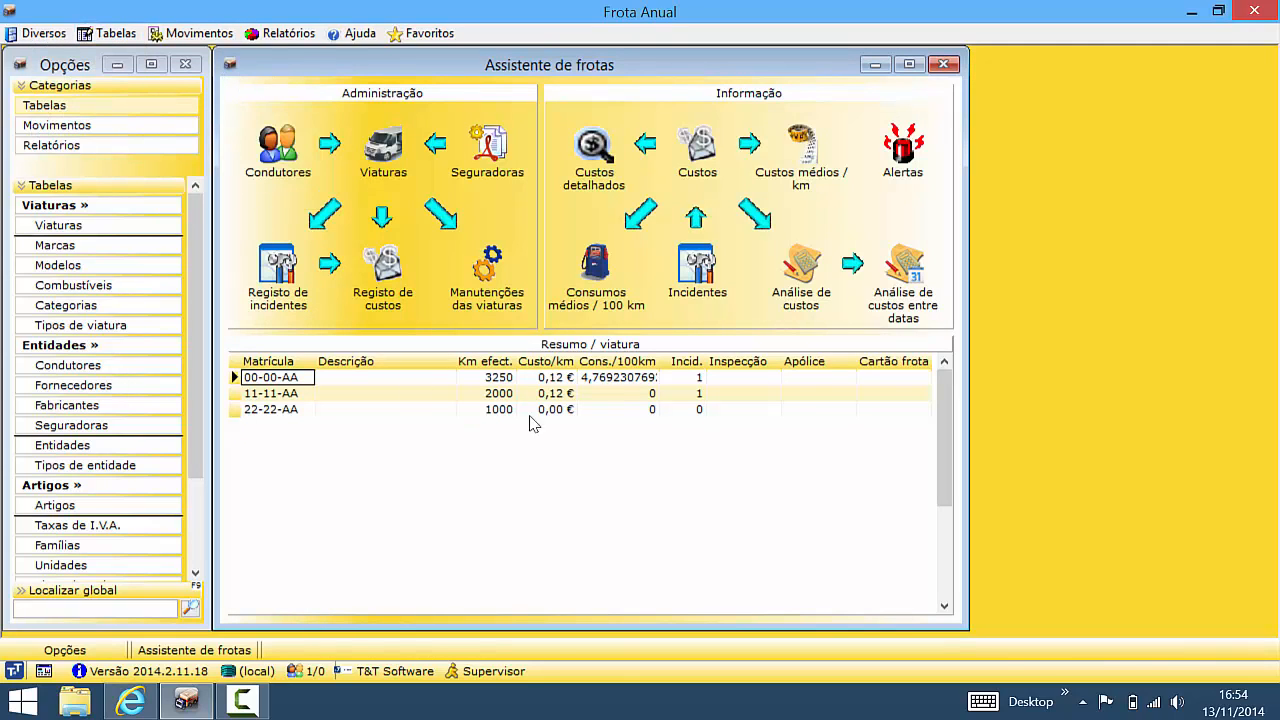
Open the Registo de custos and start a new cost record
click(187, 34)
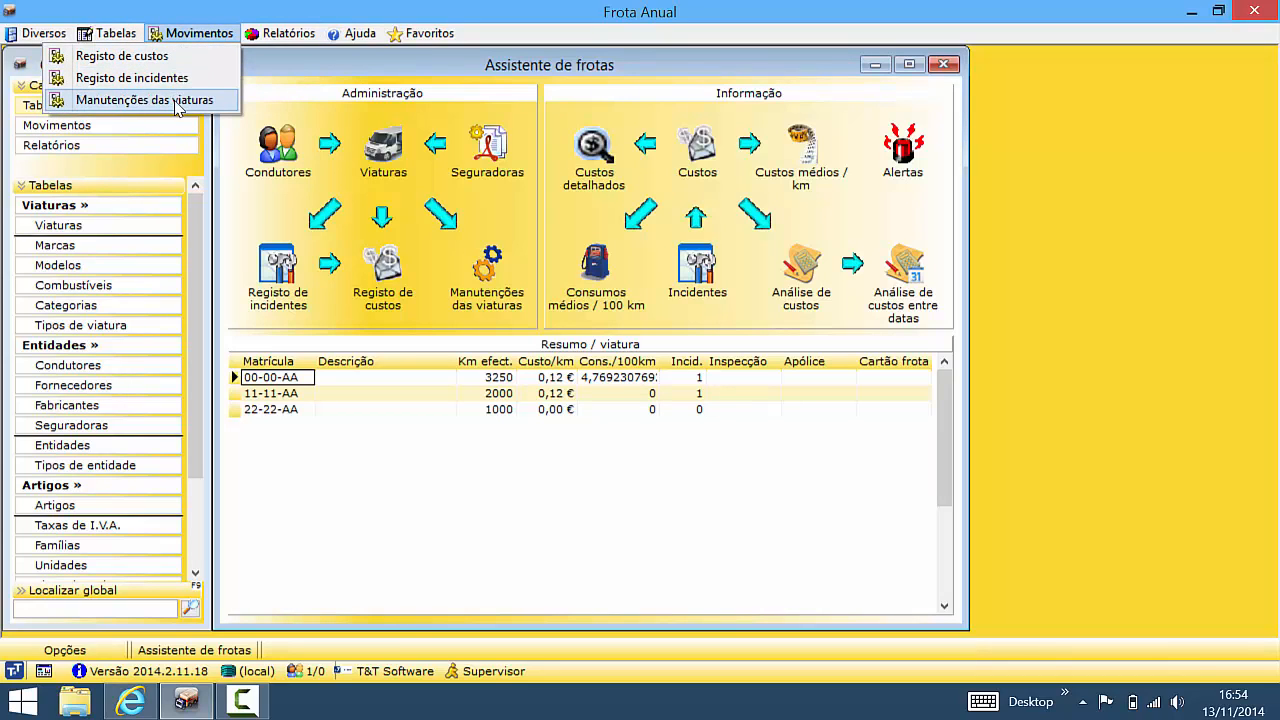
click(138, 64)
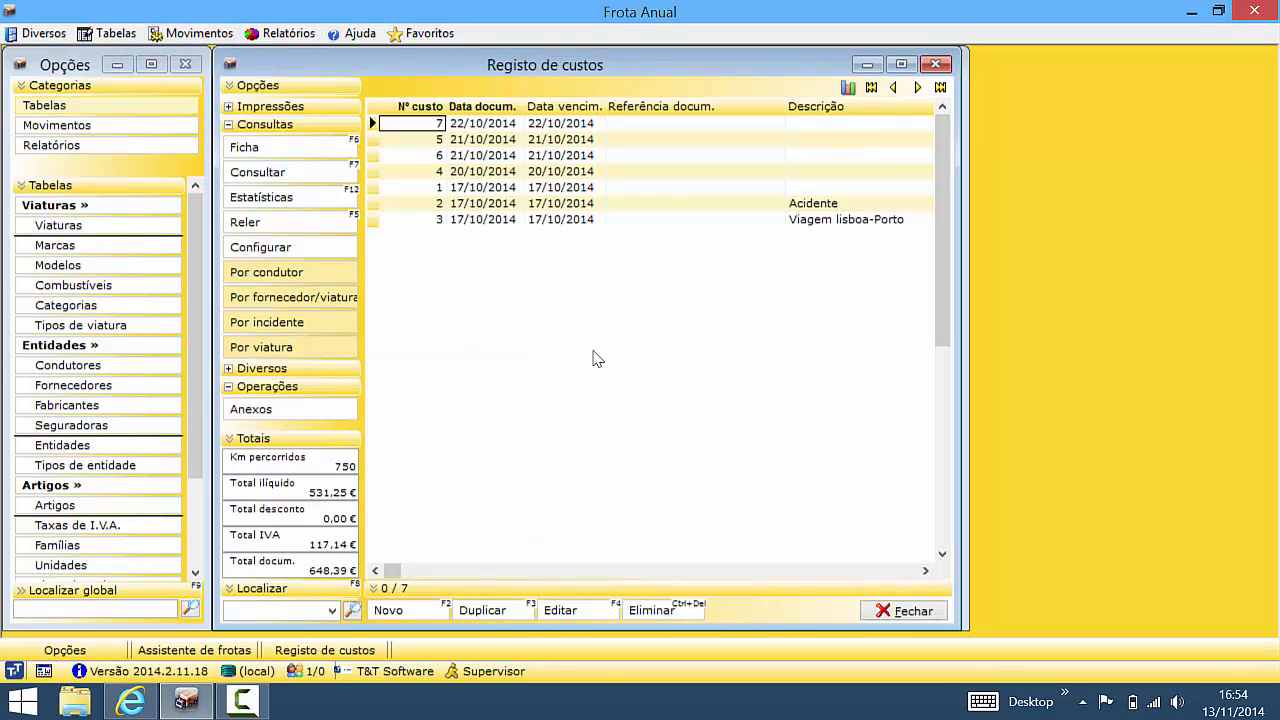
click(396, 610)
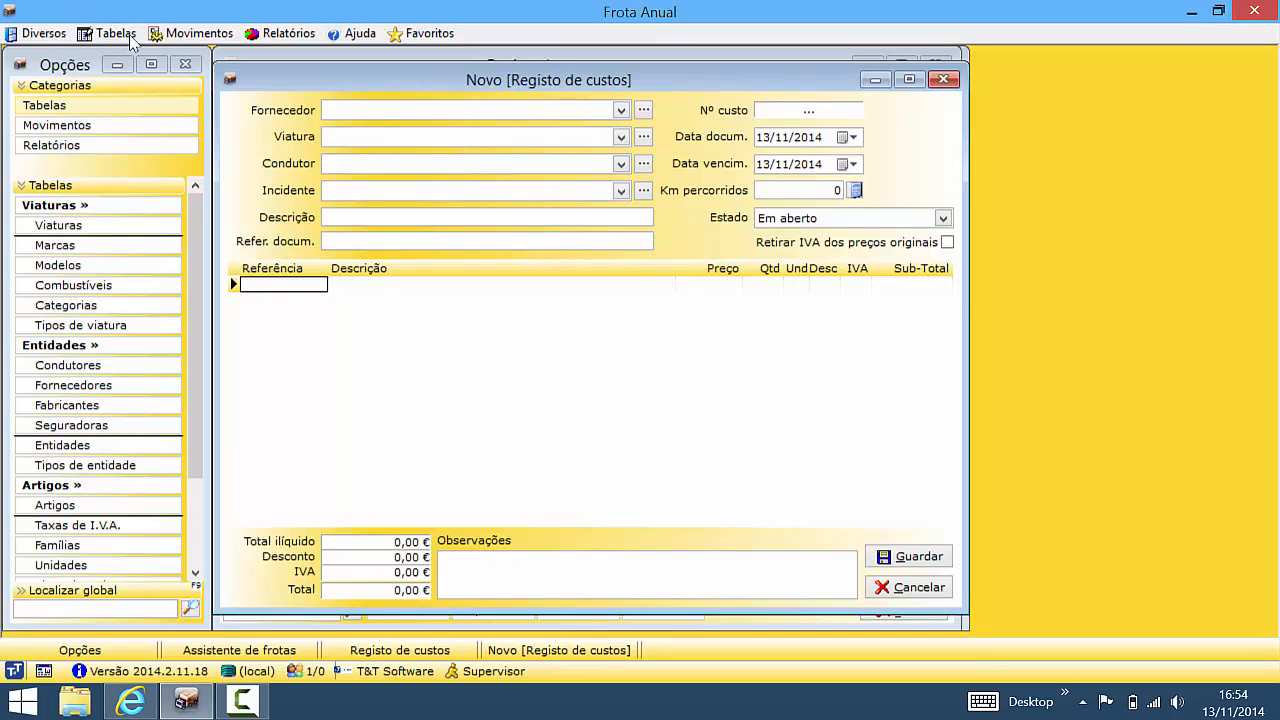
Set the new cost record's Fornecedor to Galp and its Viatura to 00-00-AA, leaving the Descrição empty
click(479, 113)
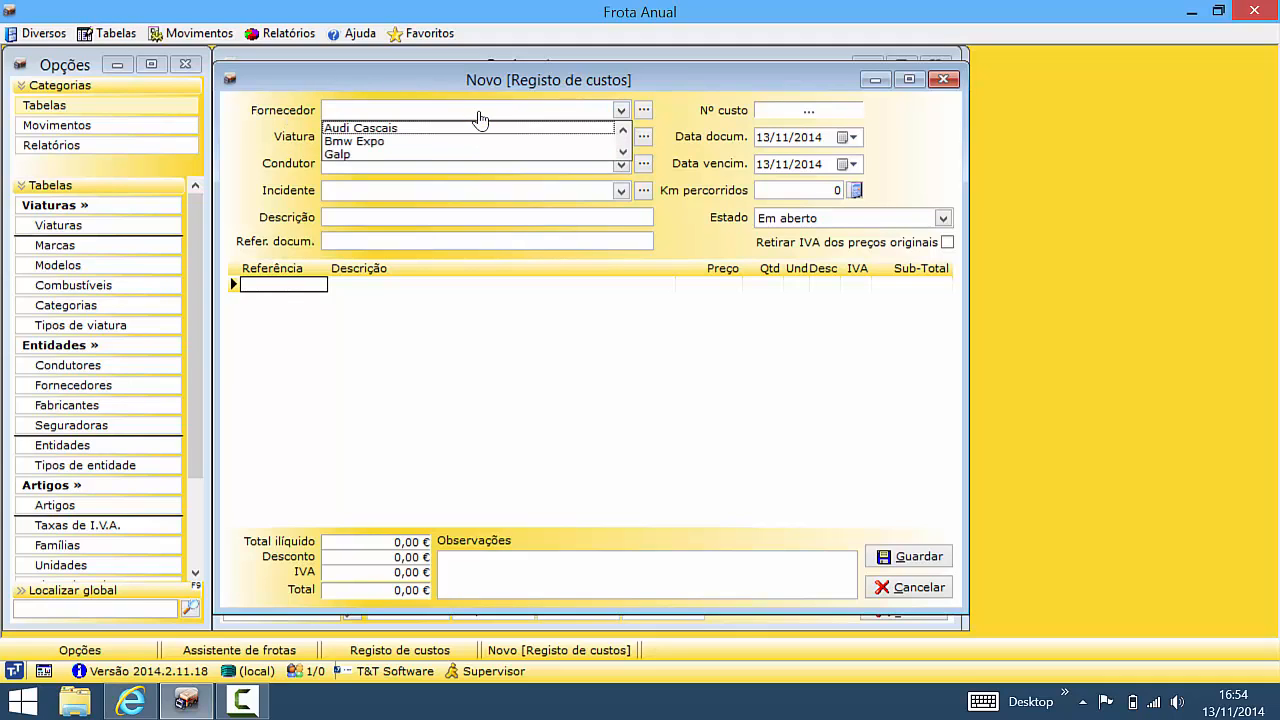
click(344, 156)
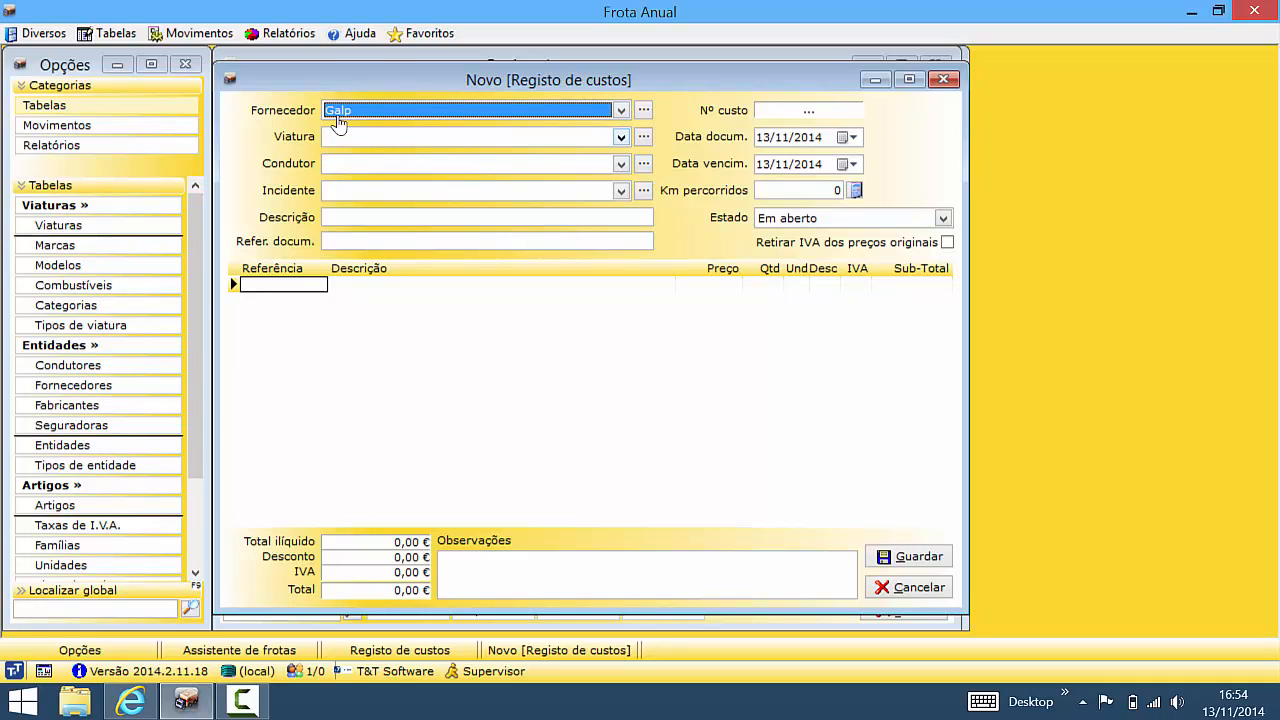
click(338, 136)
click(240, 110)
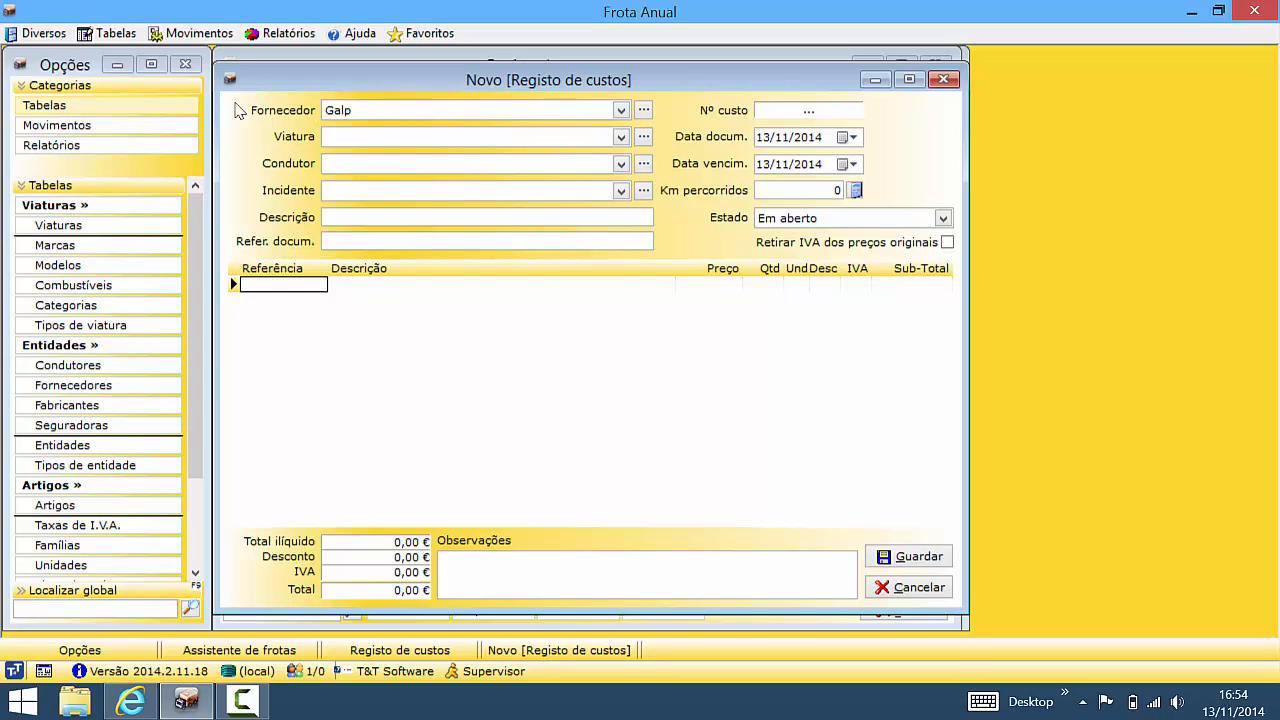
click(346, 157)
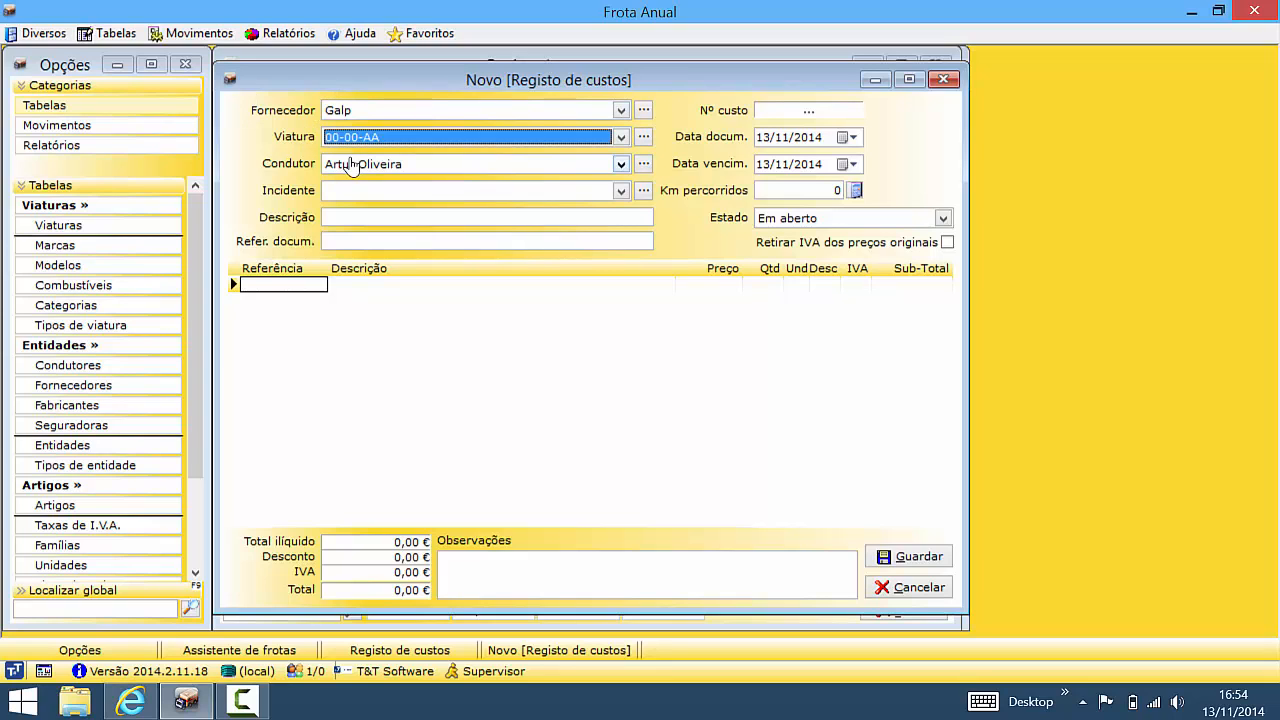
click(342, 217)
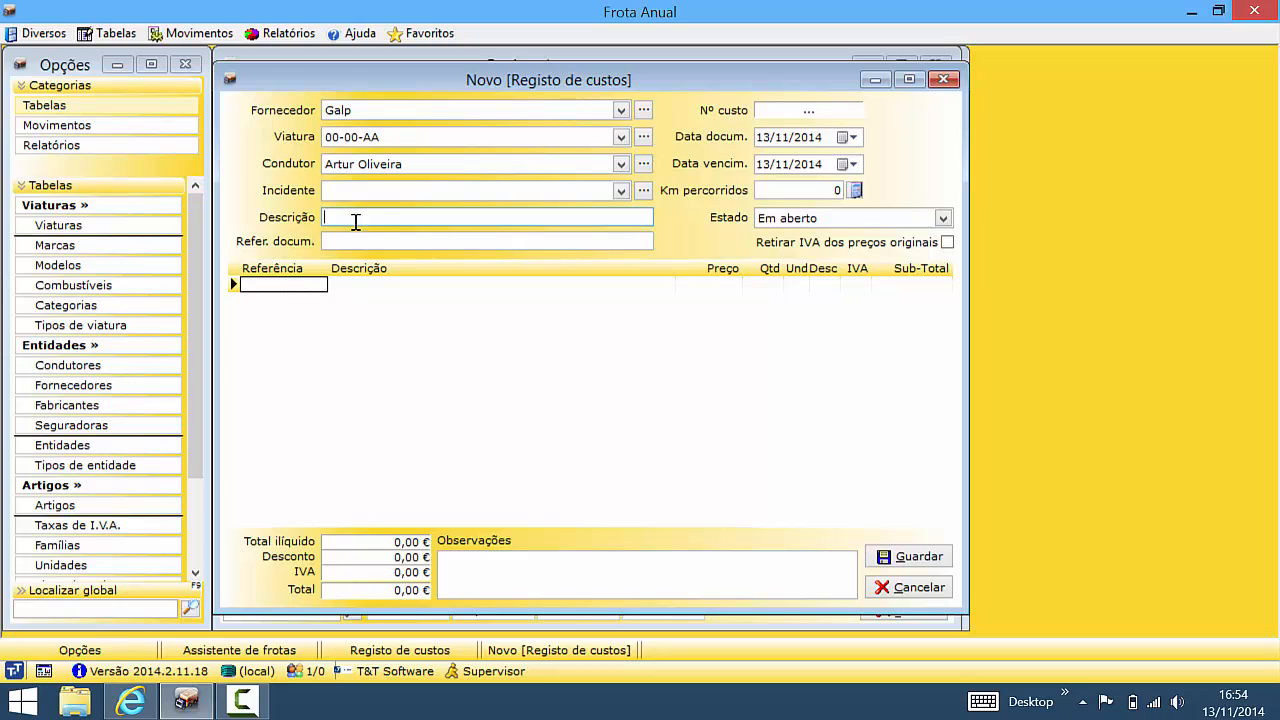
key(Tab)
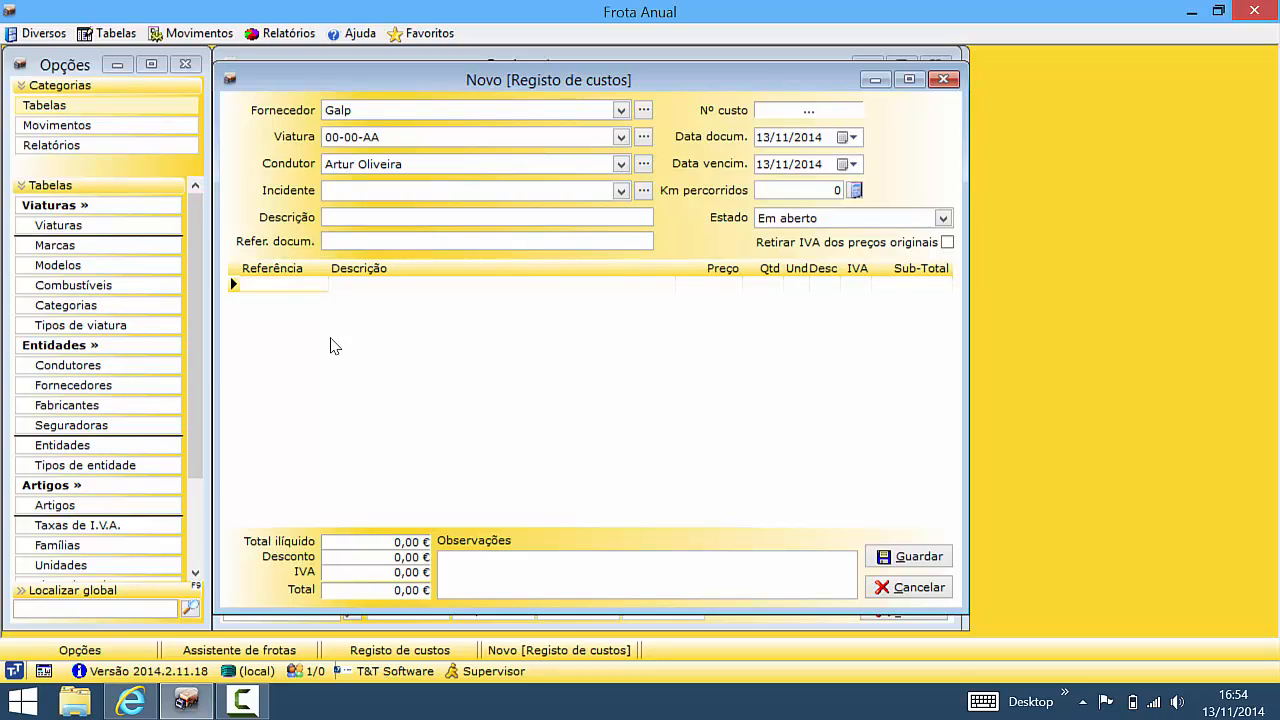
Add the Gasolina article (reference 01) as the cost line, then save the record and close the cost register
double_click(334, 346)
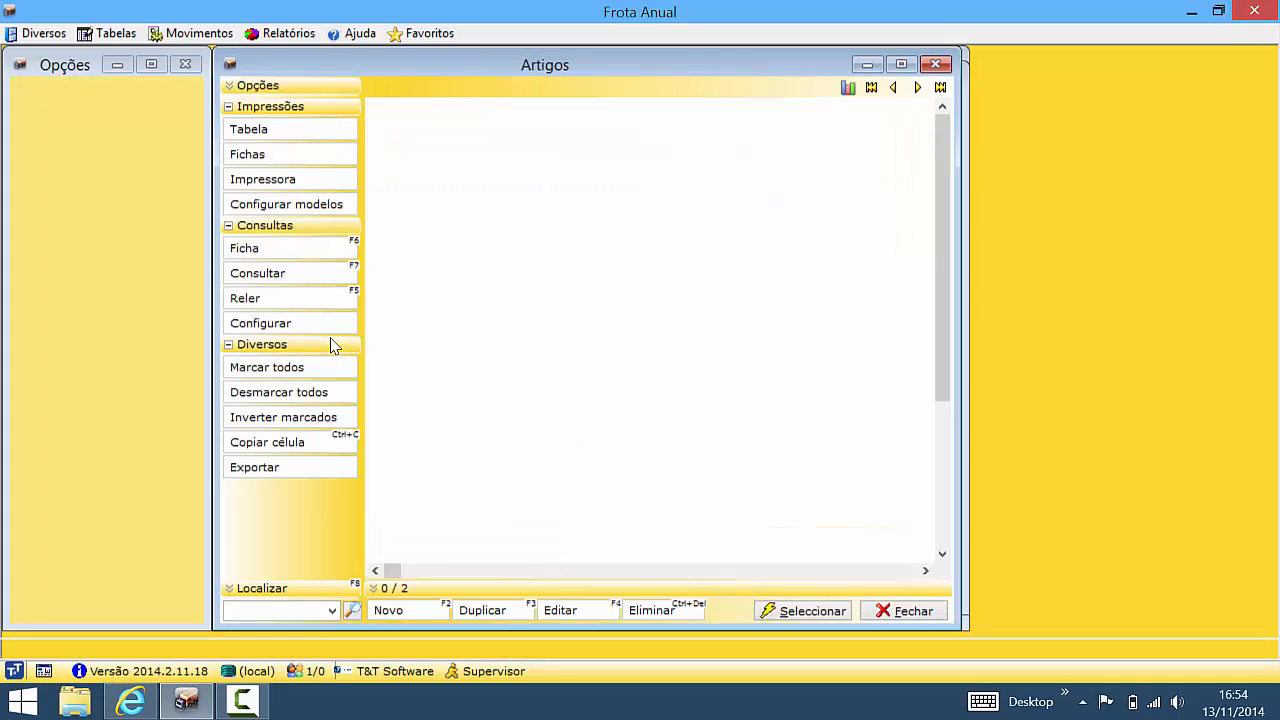
click(517, 123)
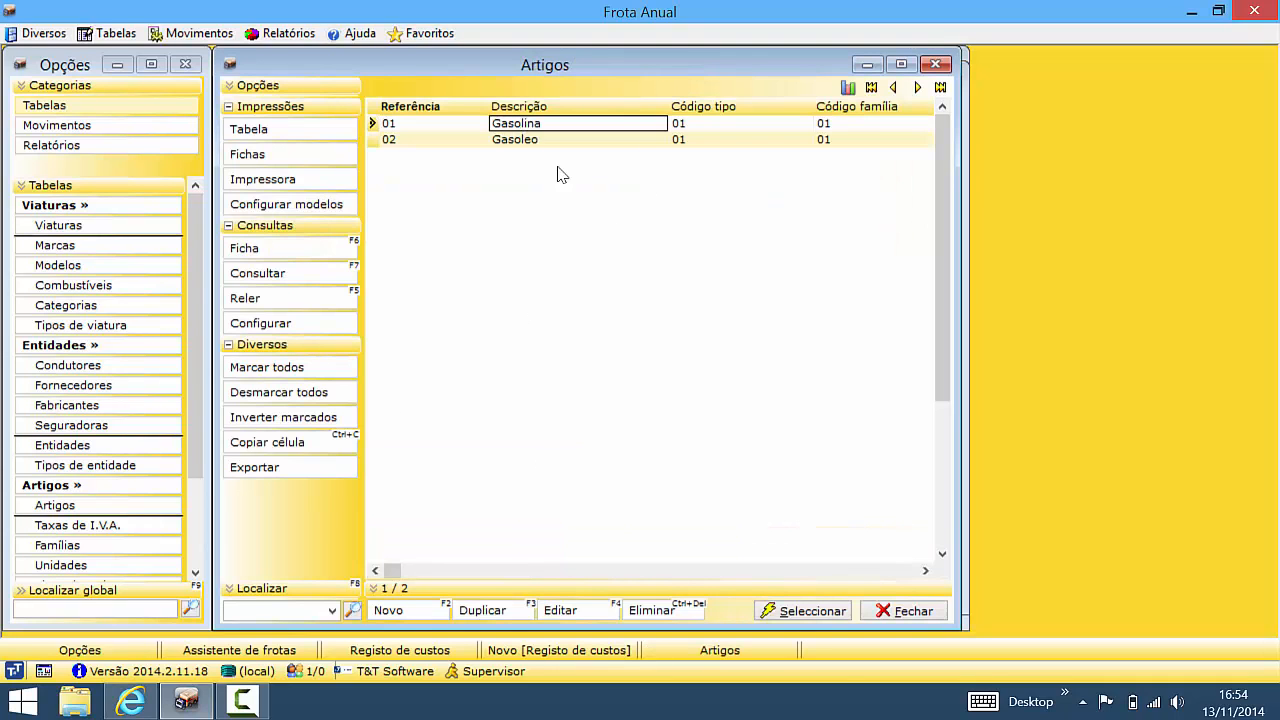
click(815, 610)
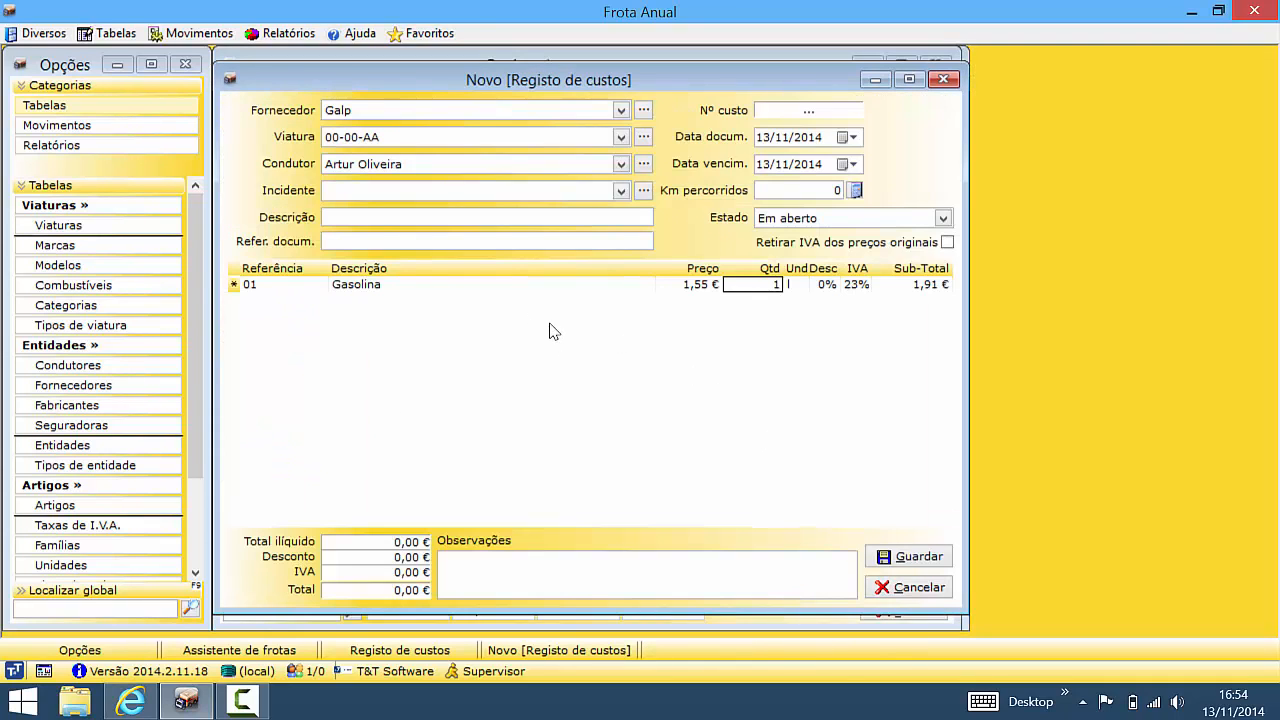
click(887, 556)
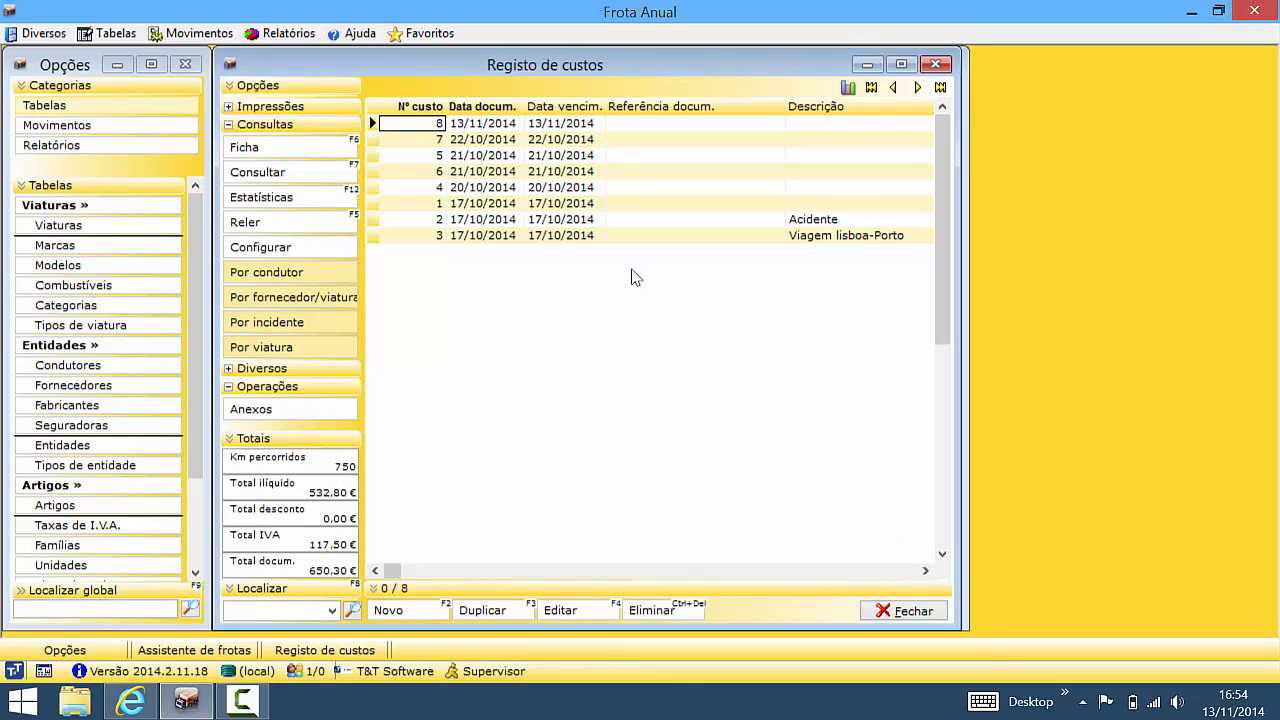
click(897, 611)
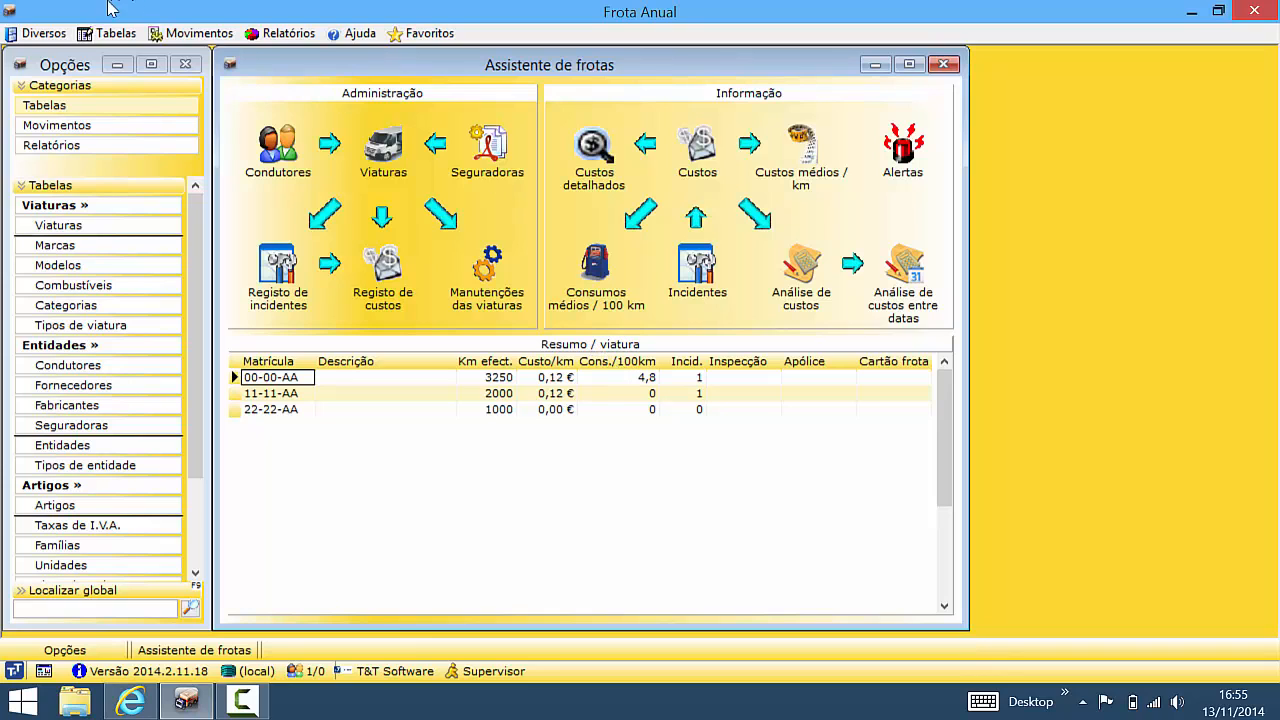
Examine the Km actuais field in vehicle 00-00-AA's record, and close the record and the Viaturas table without saving
click(105, 33)
mouse_move(95, 56)
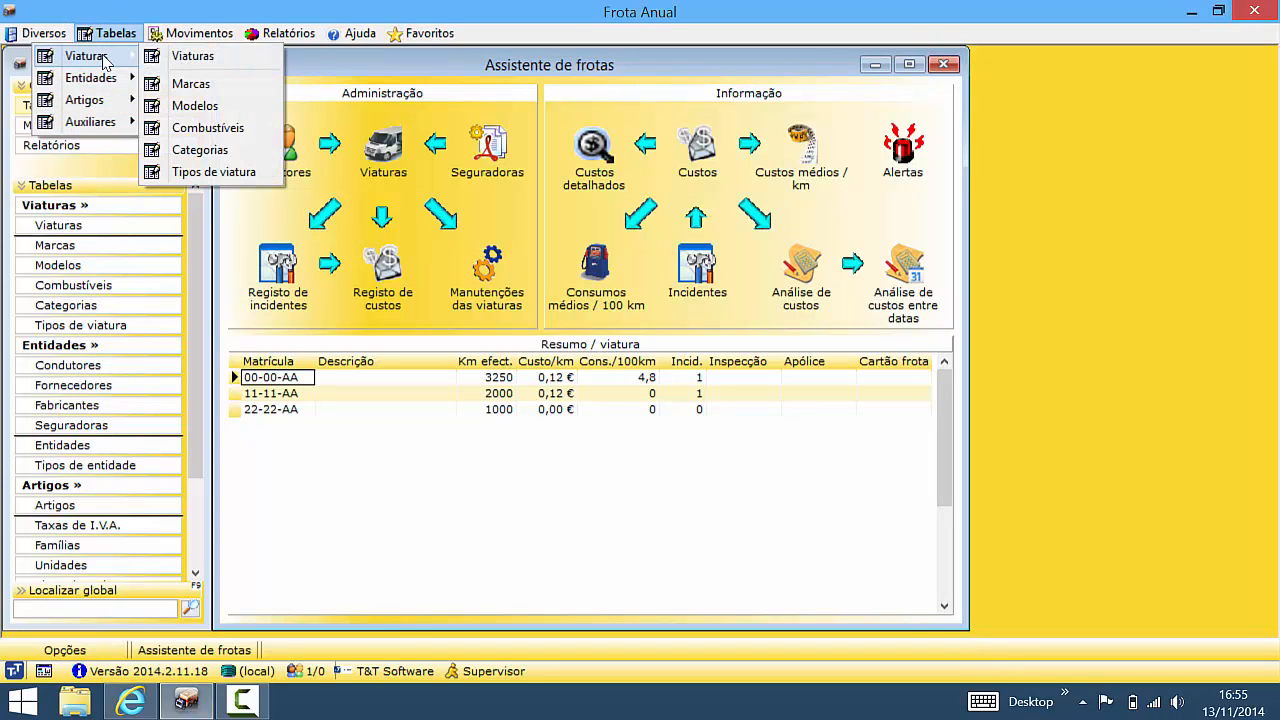
click(150, 61)
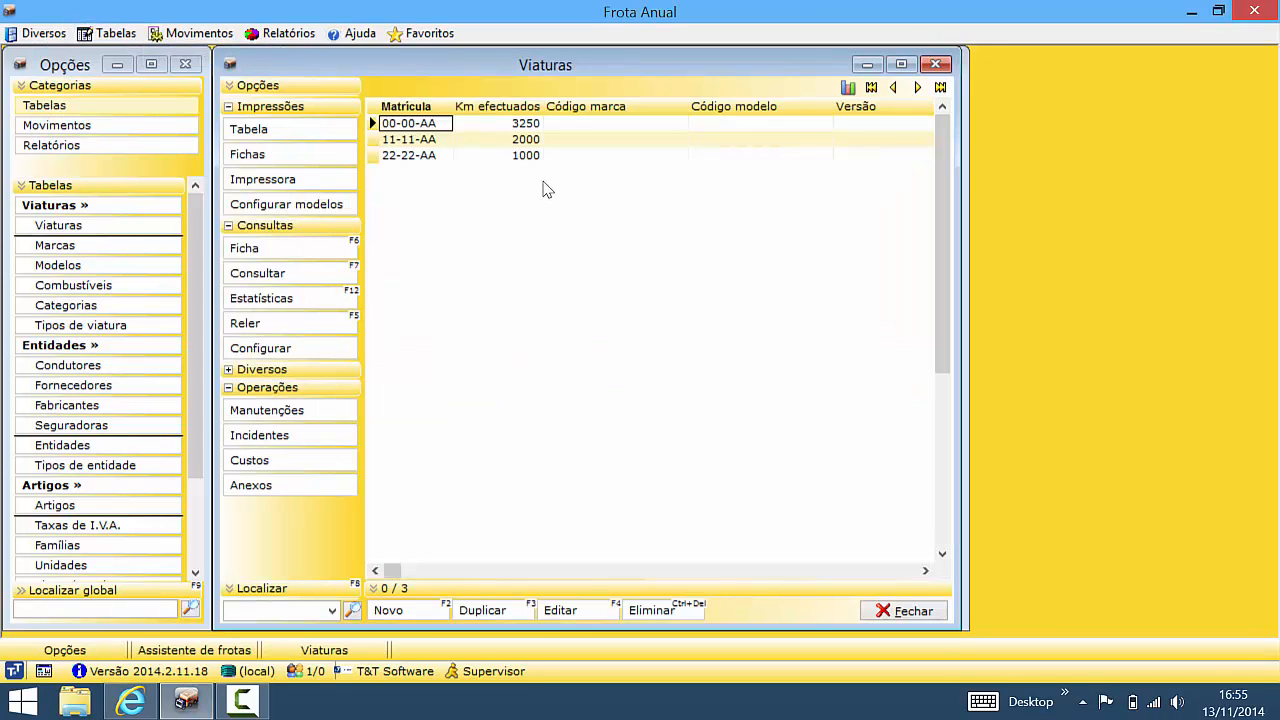
click(486, 130)
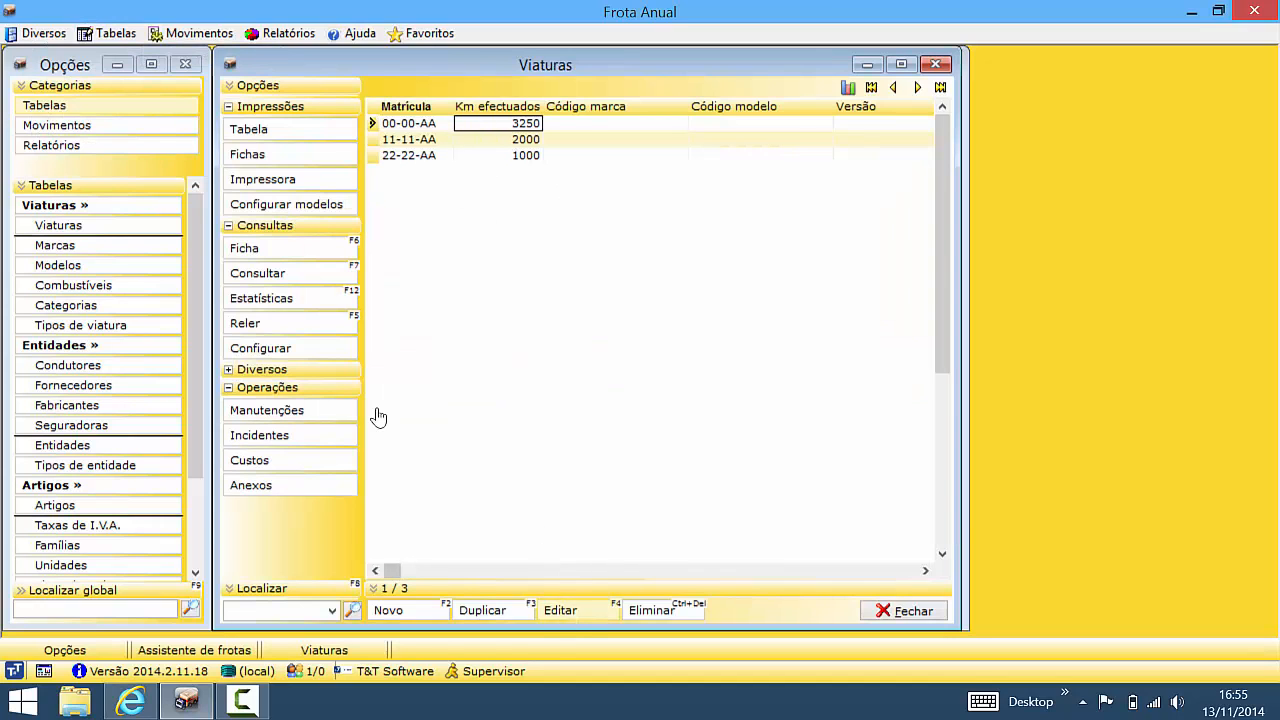
click(568, 612)
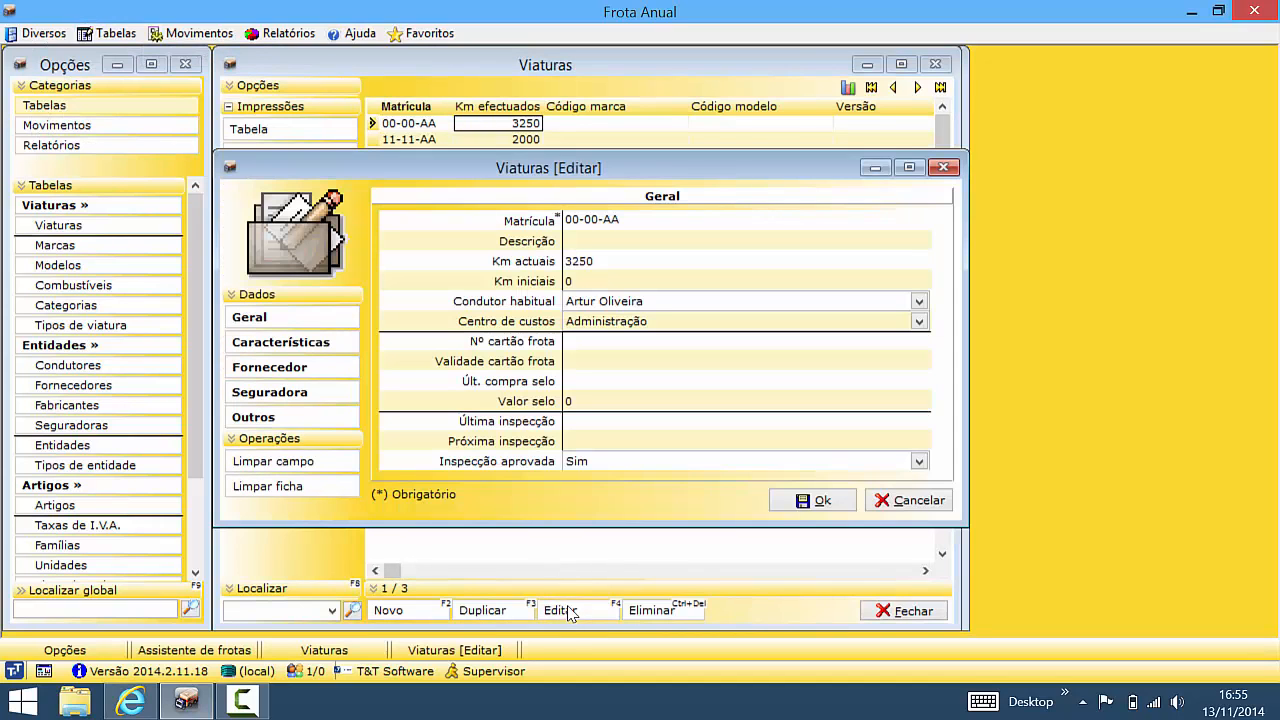
click(600, 262)
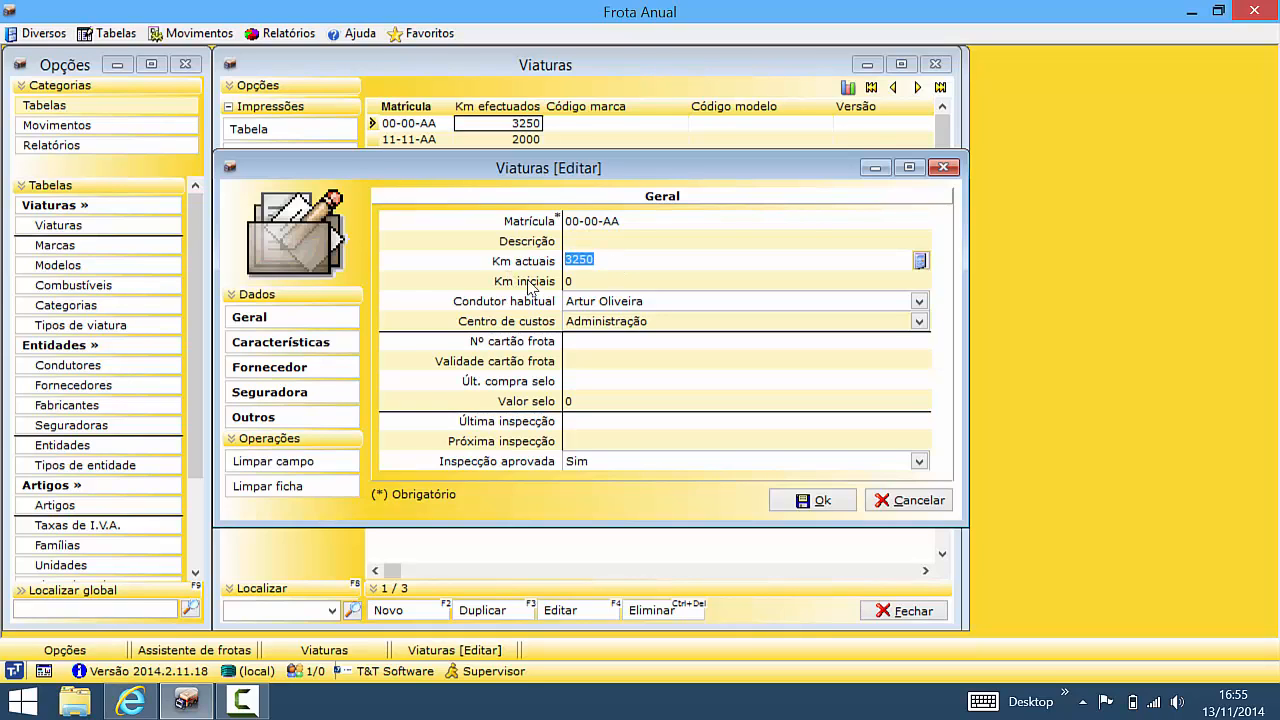
click(908, 500)
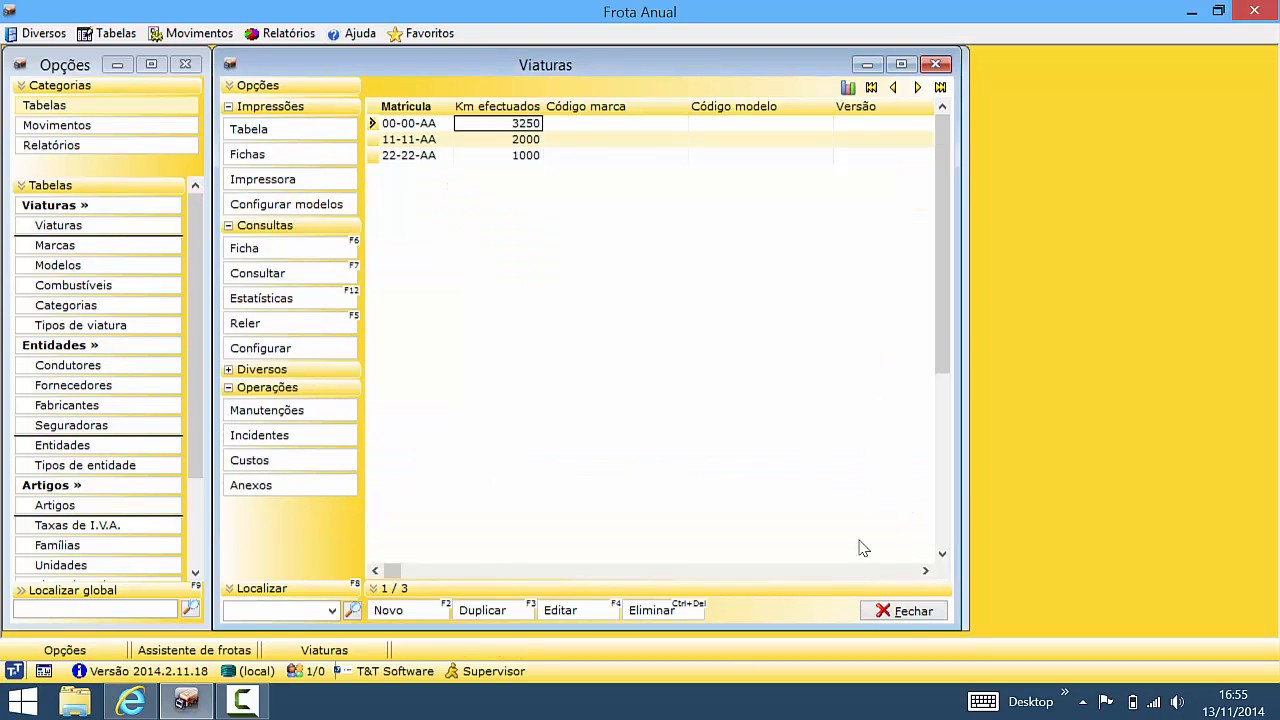
key(Escape)
Open the Registo de incidentes and start a new incident record
click(182, 38)
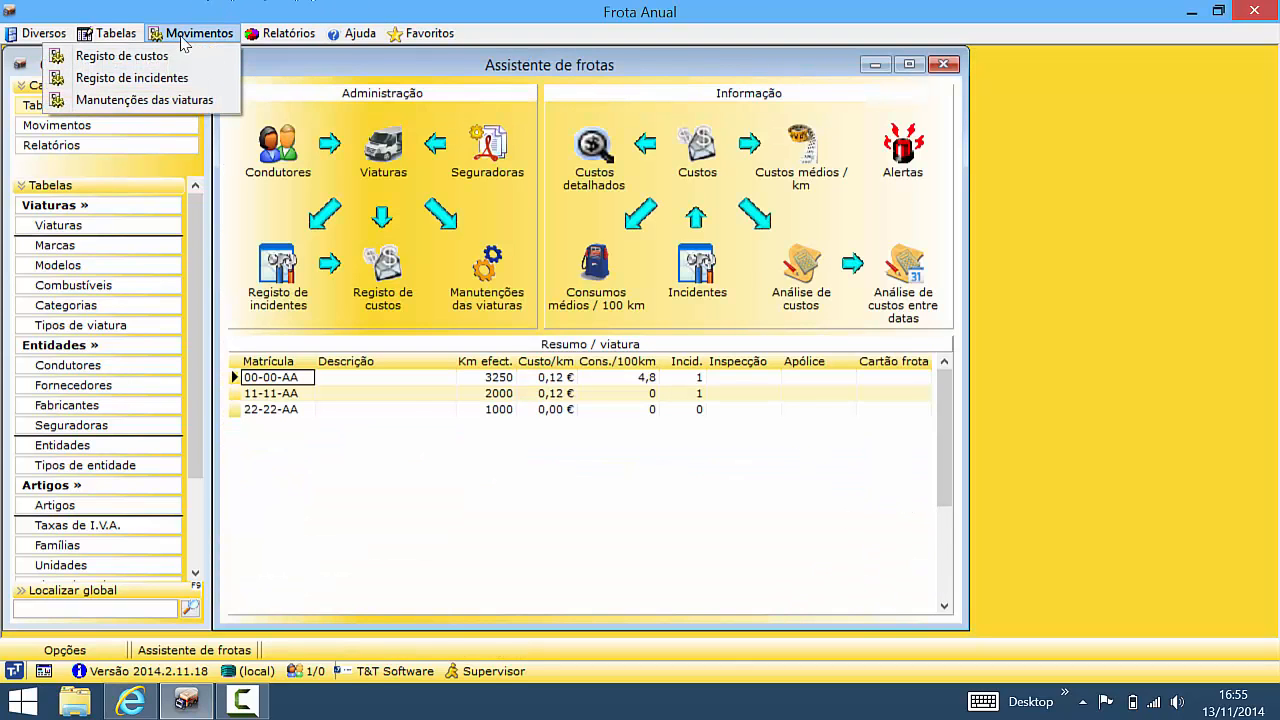
click(125, 78)
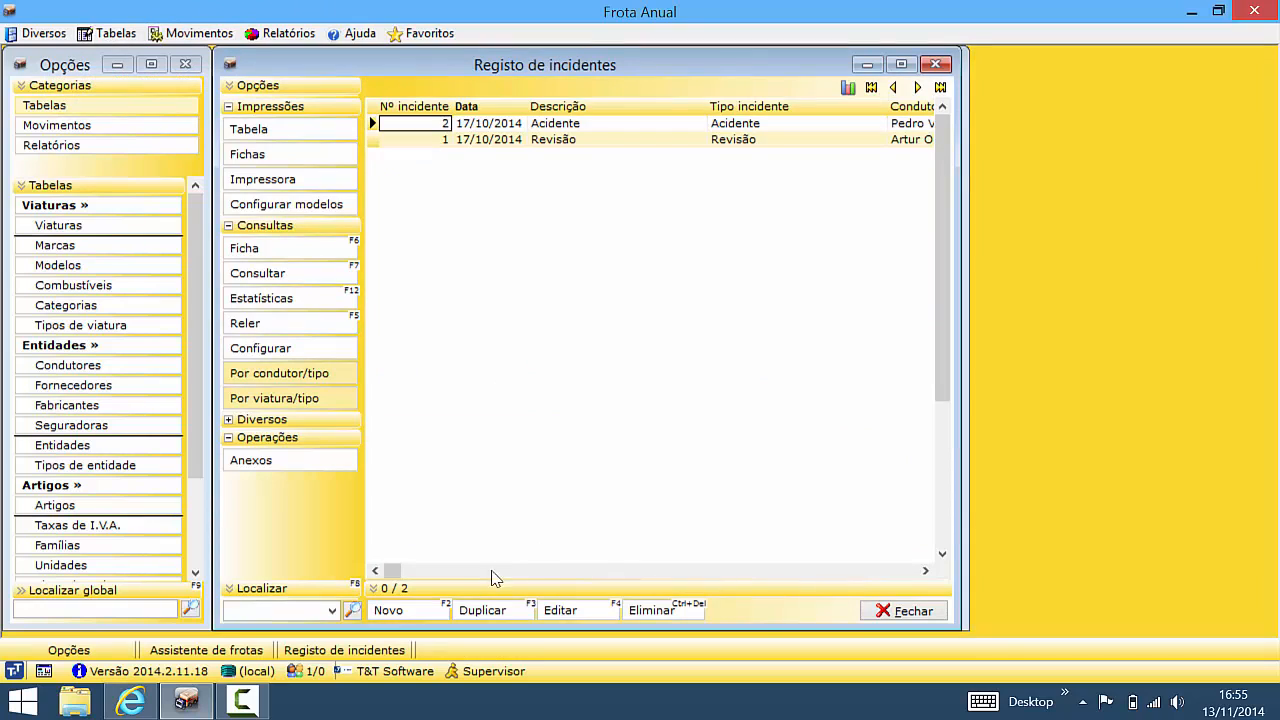
click(406, 608)
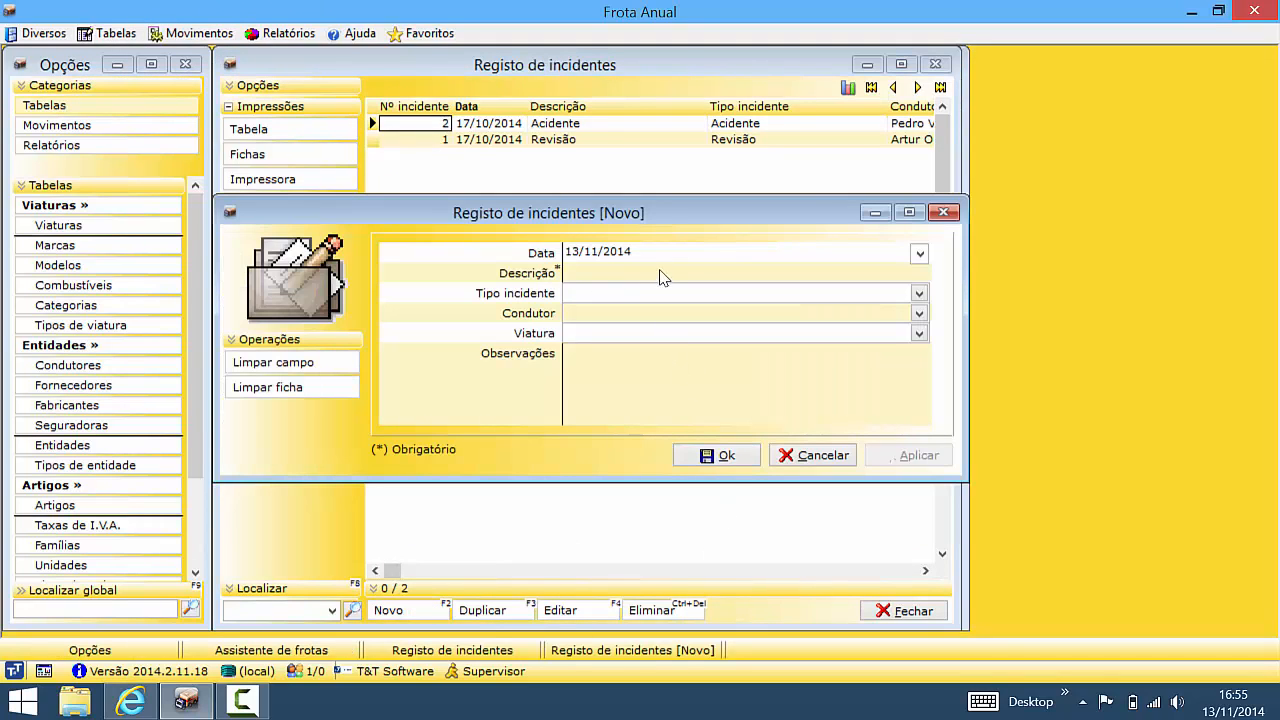
click(624, 278)
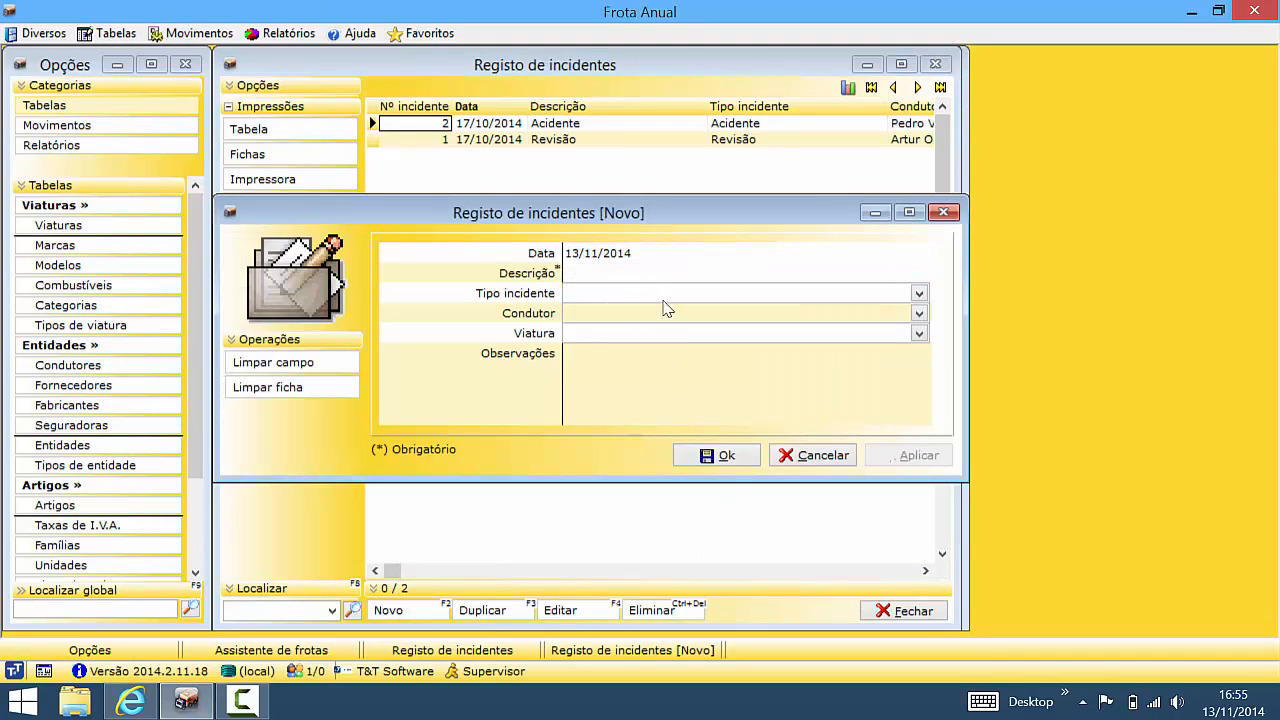
Review the Tipo incidente, Condutor and Viatura choices in the new incident record, then discard it and close the incident register
click(632, 295)
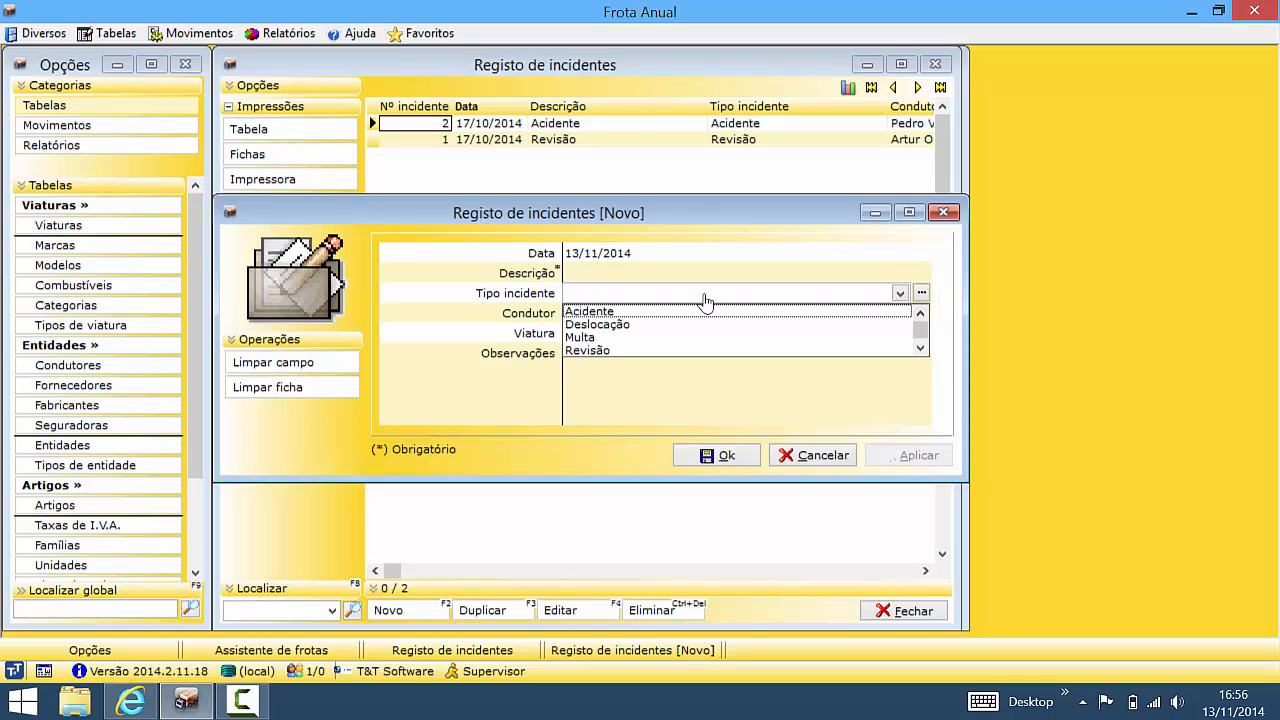
click(525, 308)
click(614, 316)
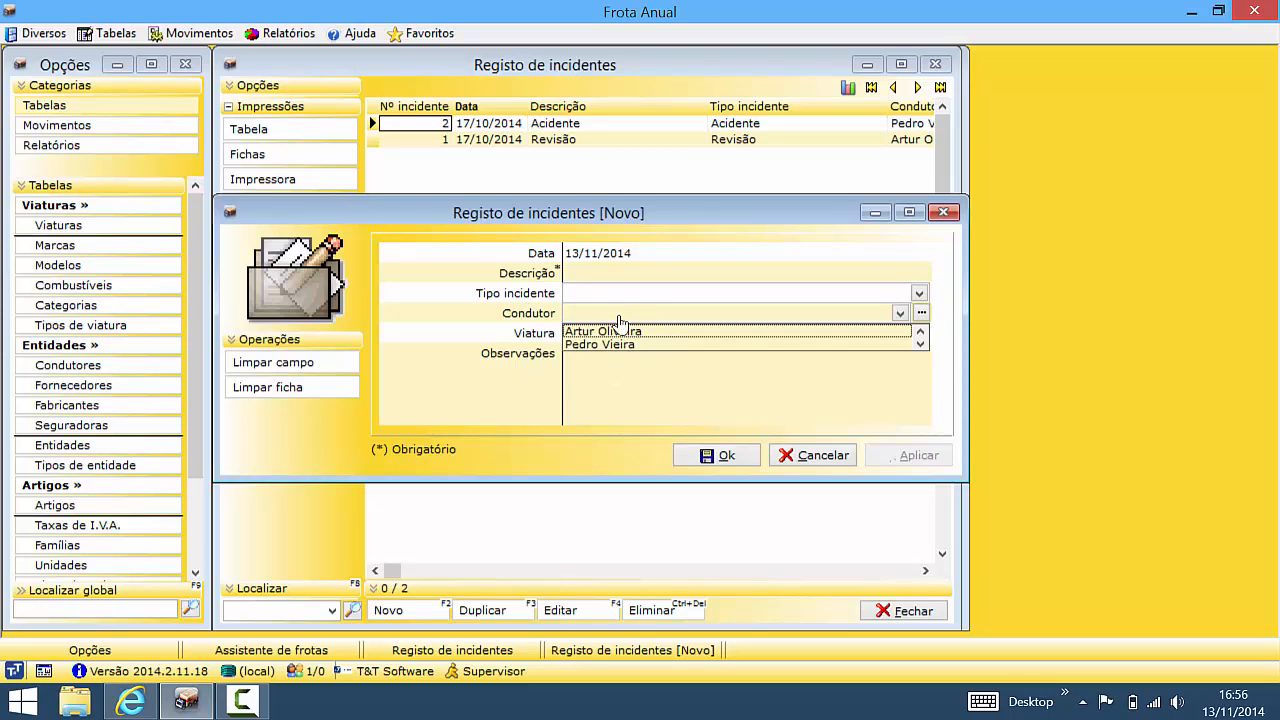
click(520, 315)
click(605, 341)
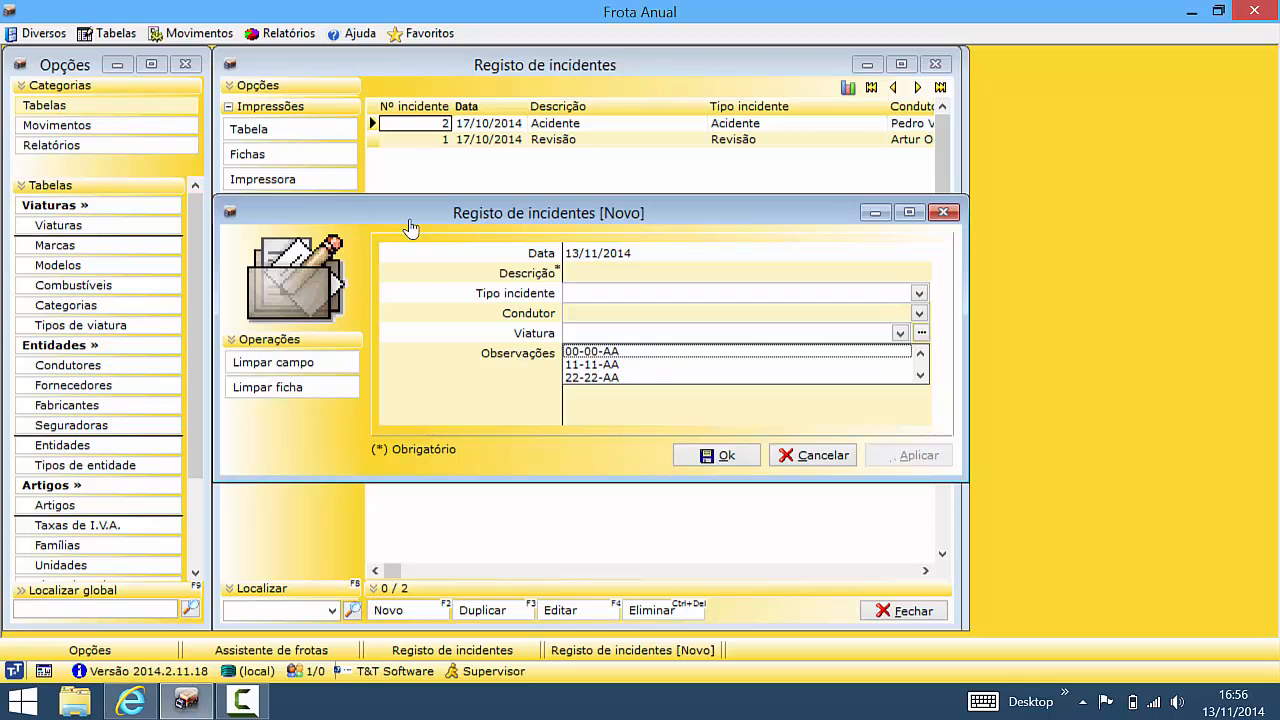
click(564, 333)
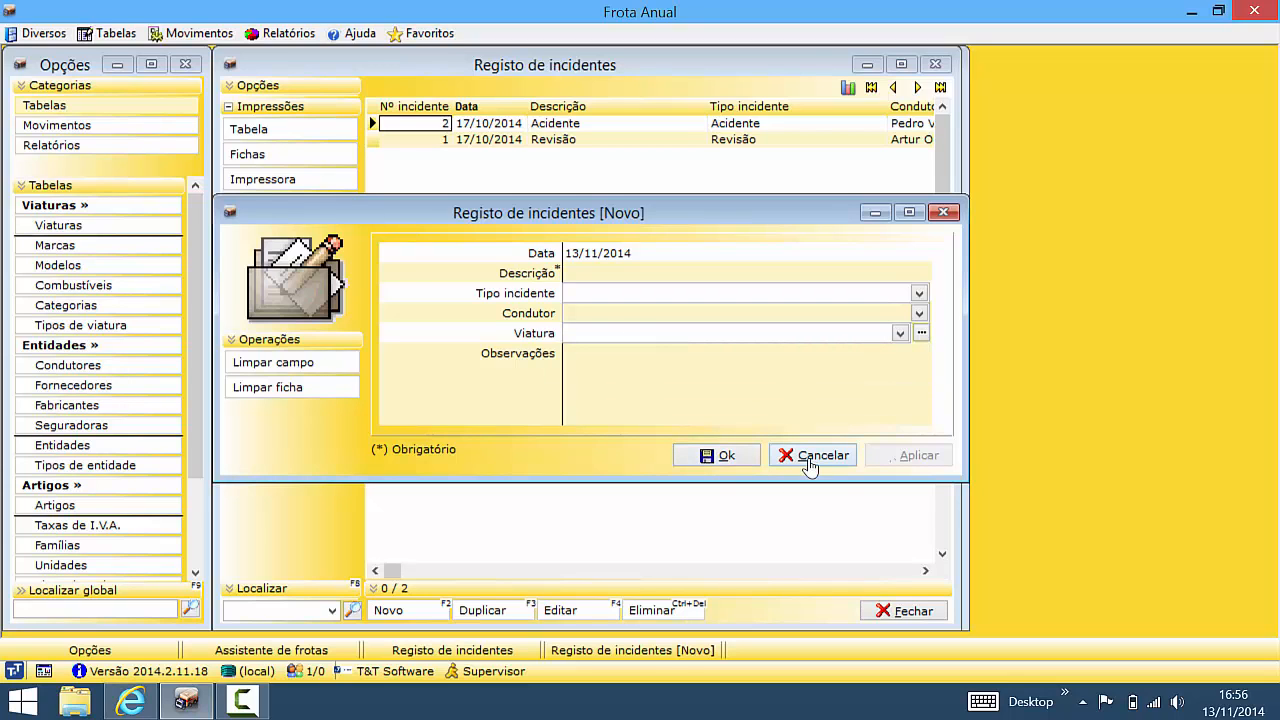
click(810, 456)
click(866, 604)
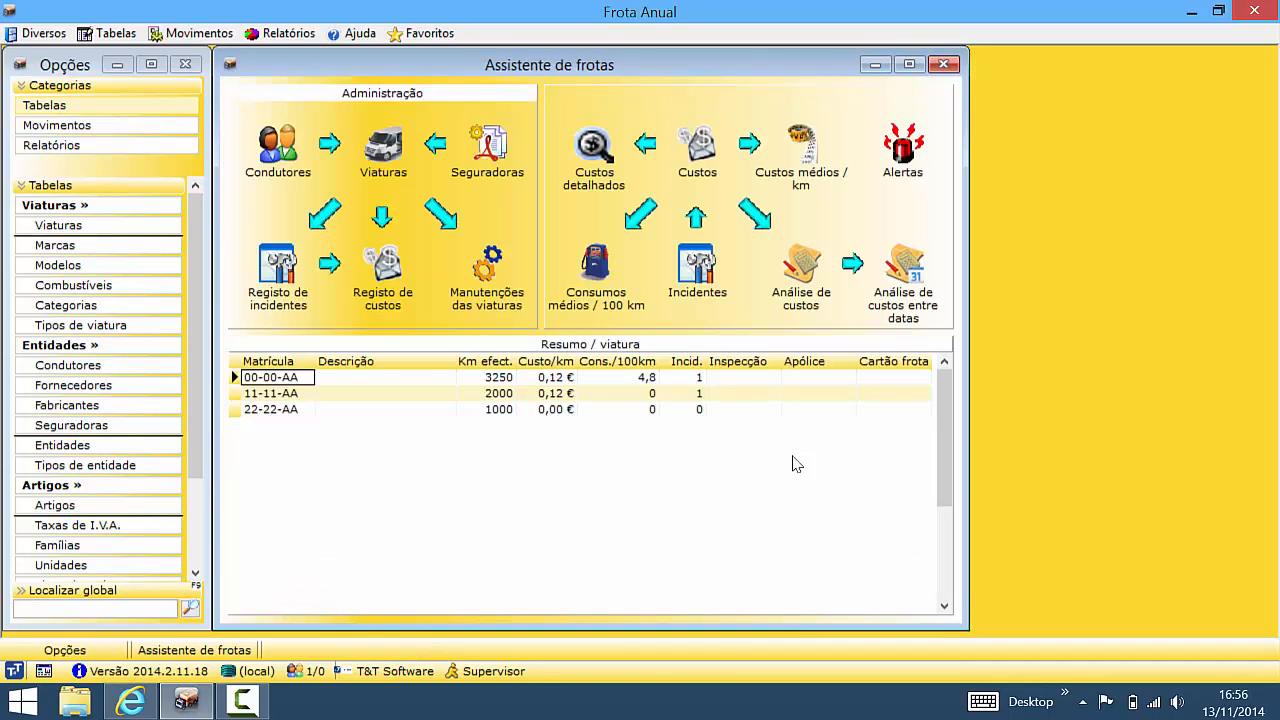
Open Manutenções das viaturas and start a new maintenance record with 00-00-AA as the Viatura
click(191, 36)
click(145, 100)
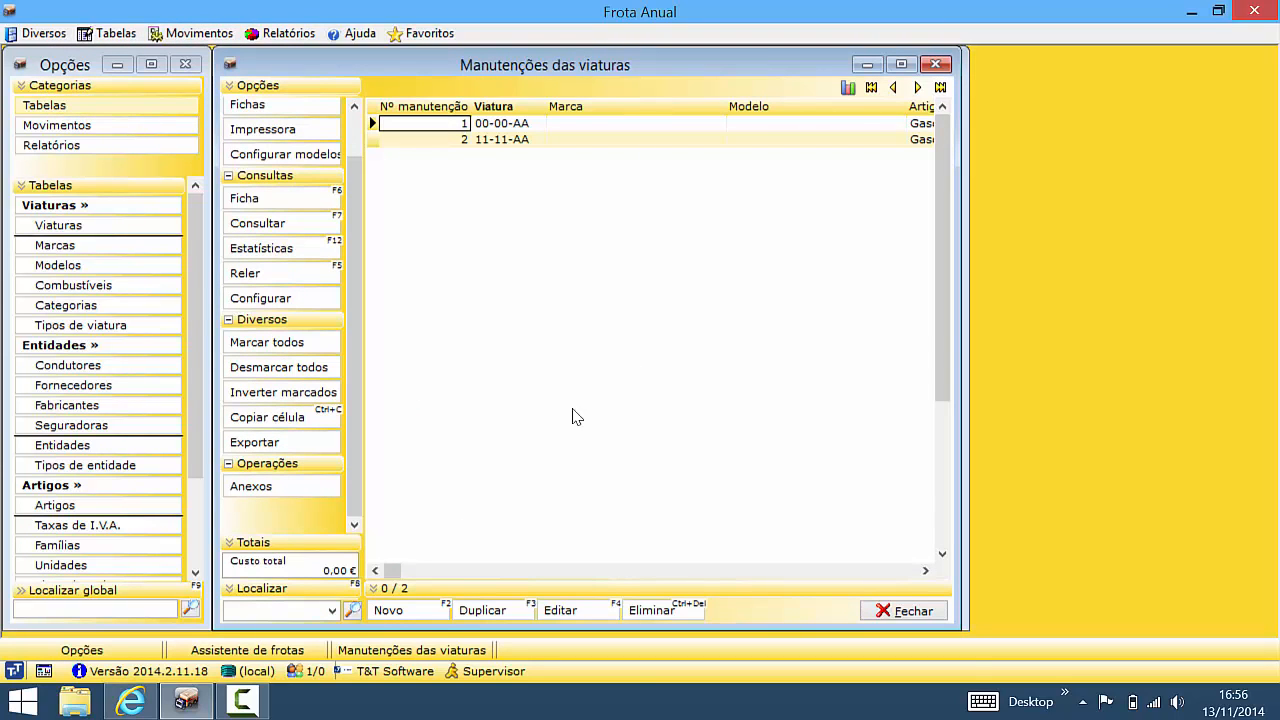
click(405, 610)
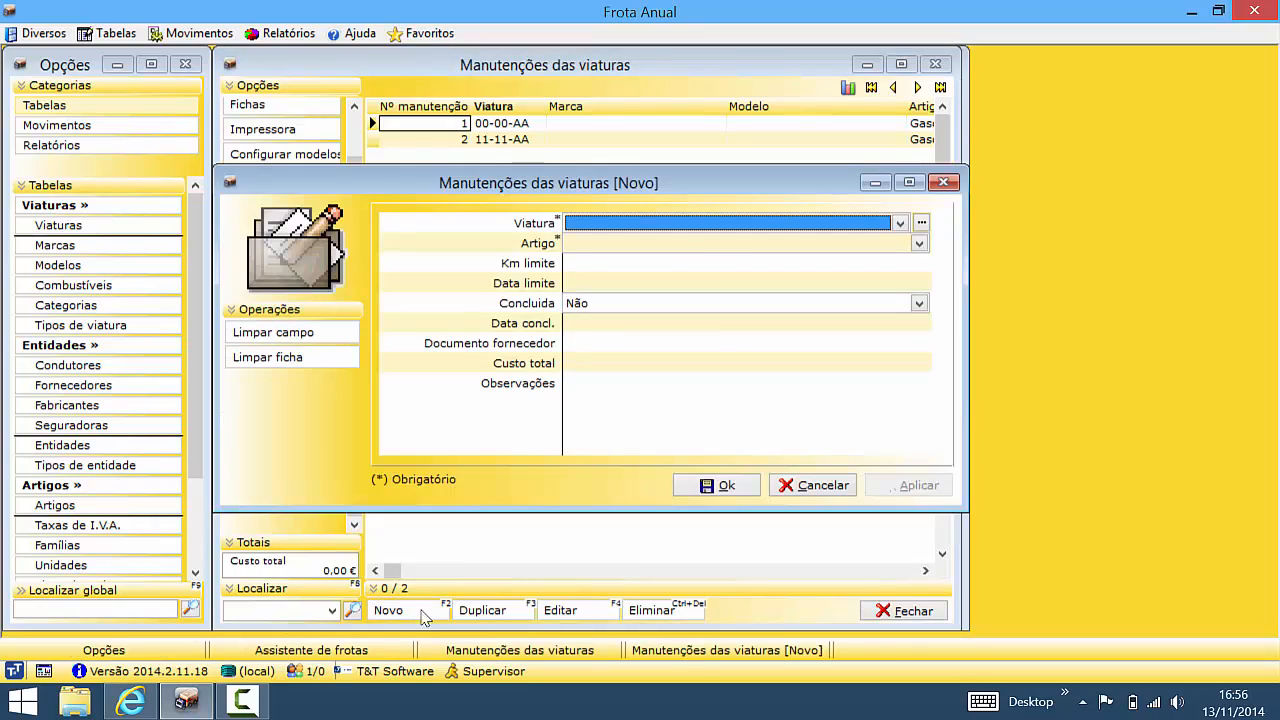
click(606, 228)
click(604, 244)
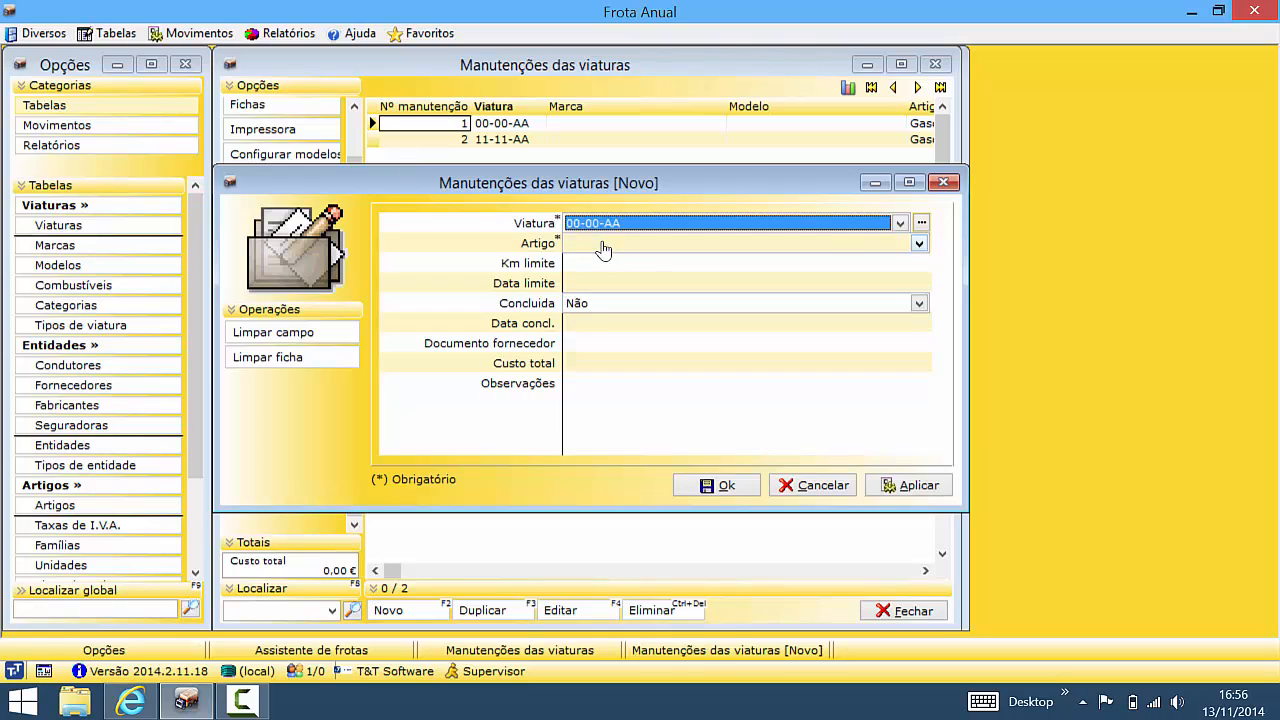
Review the Artigo choices in the new maintenance record, then discard it and close Manutenções das viaturas
click(604, 245)
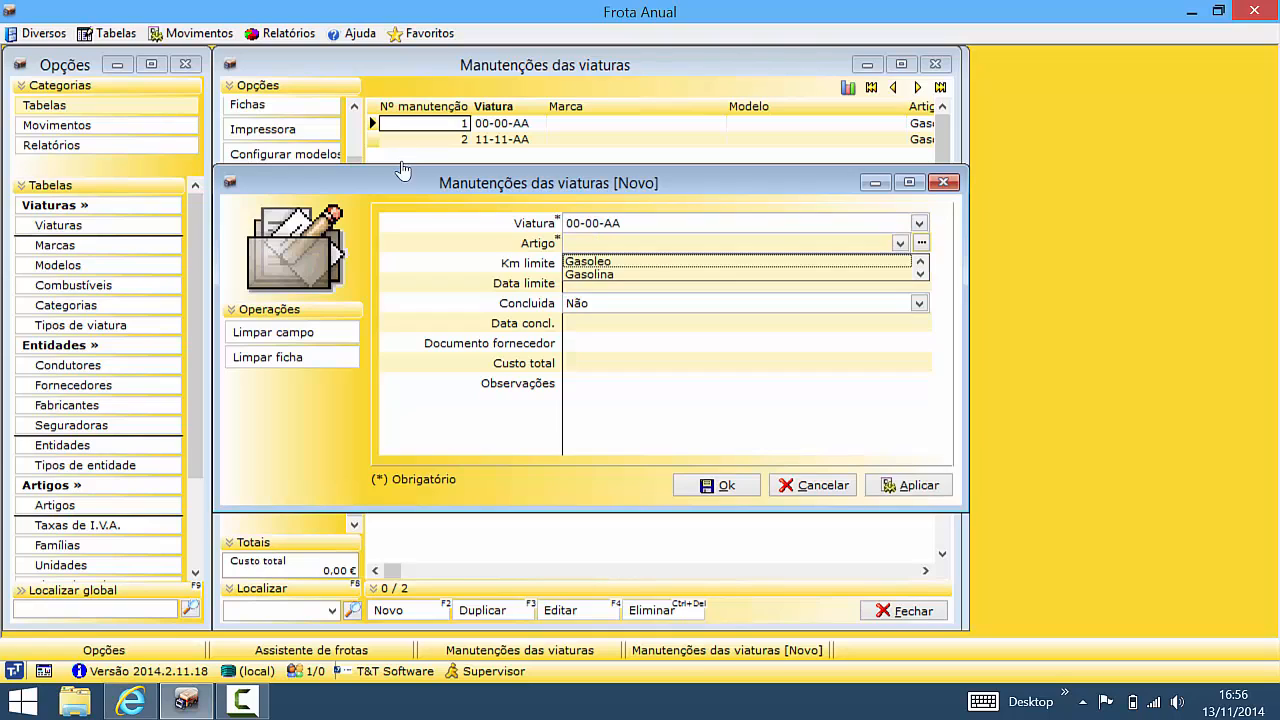
click(719, 250)
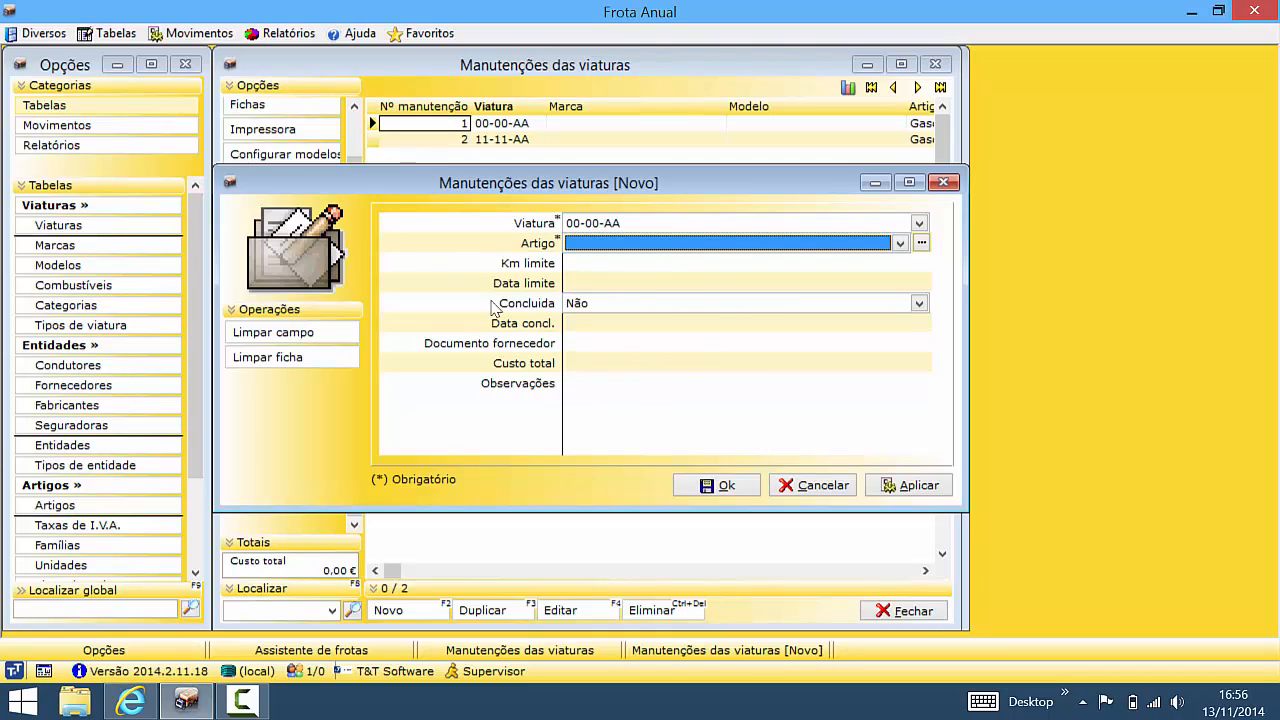
click(806, 487)
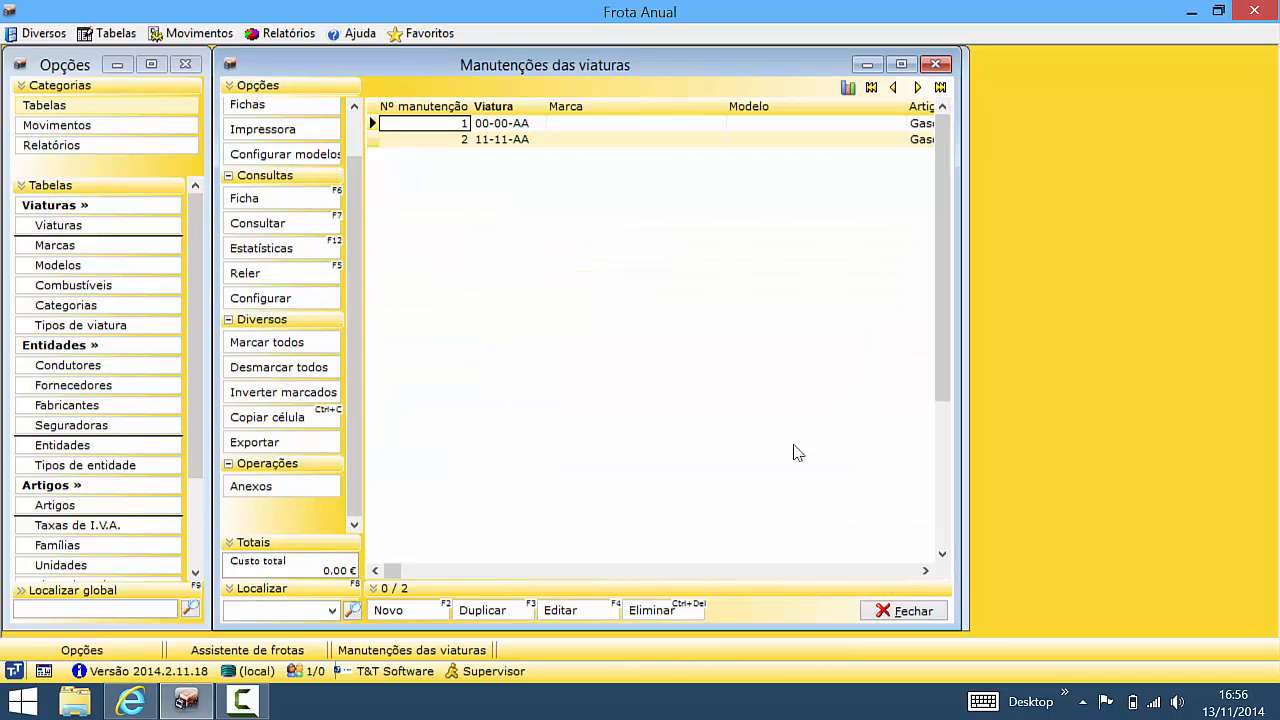
click(882, 611)
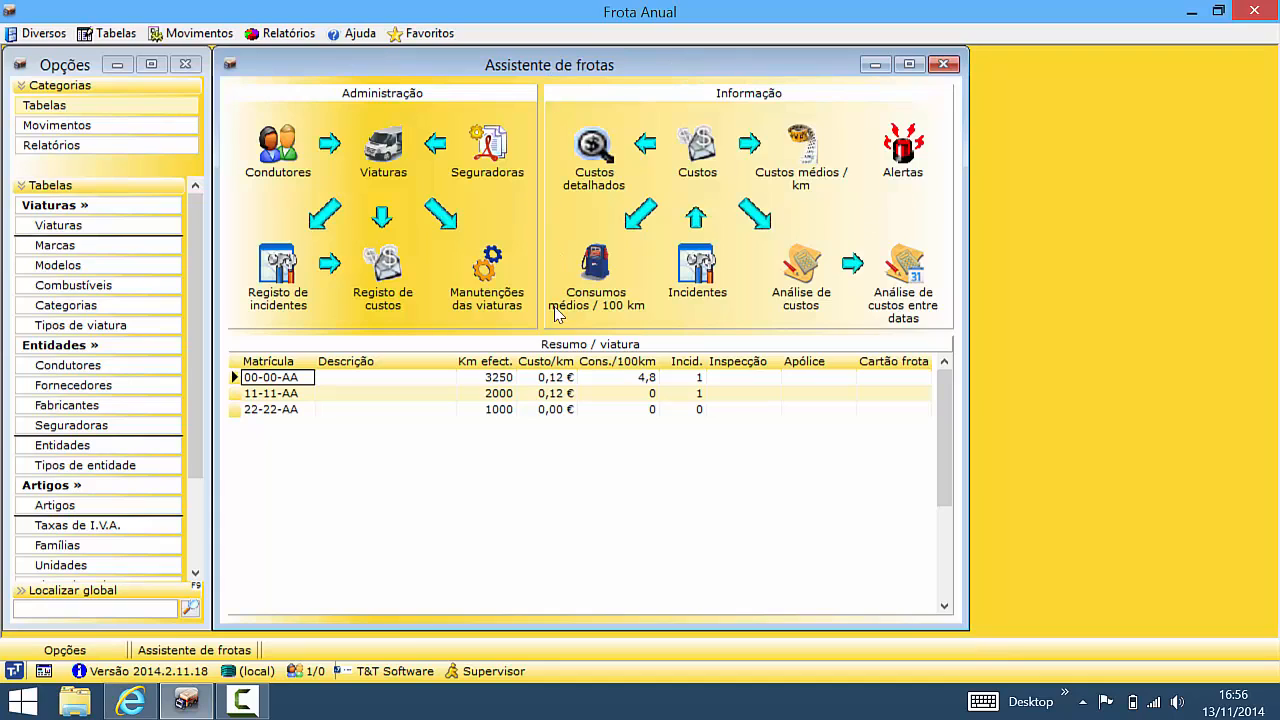
Check the Consumos médios / 100 km report and close it, then open the Análise de custos report
click(597, 276)
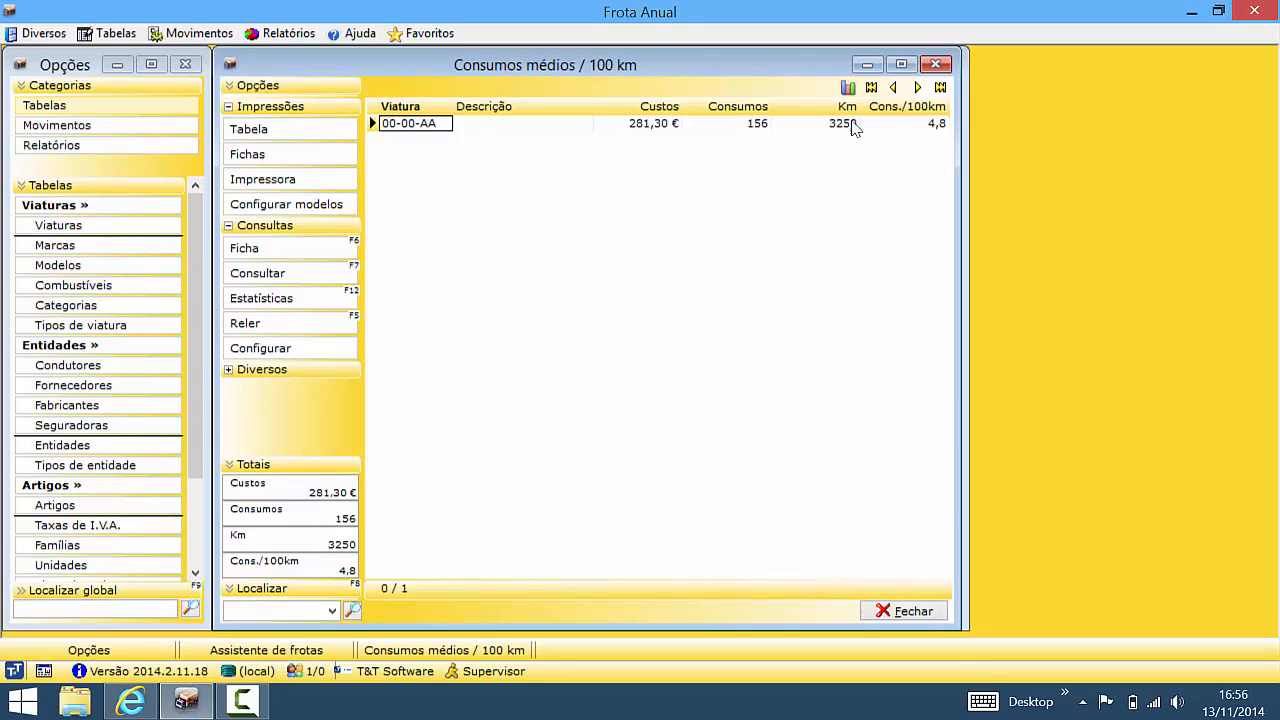
click(890, 602)
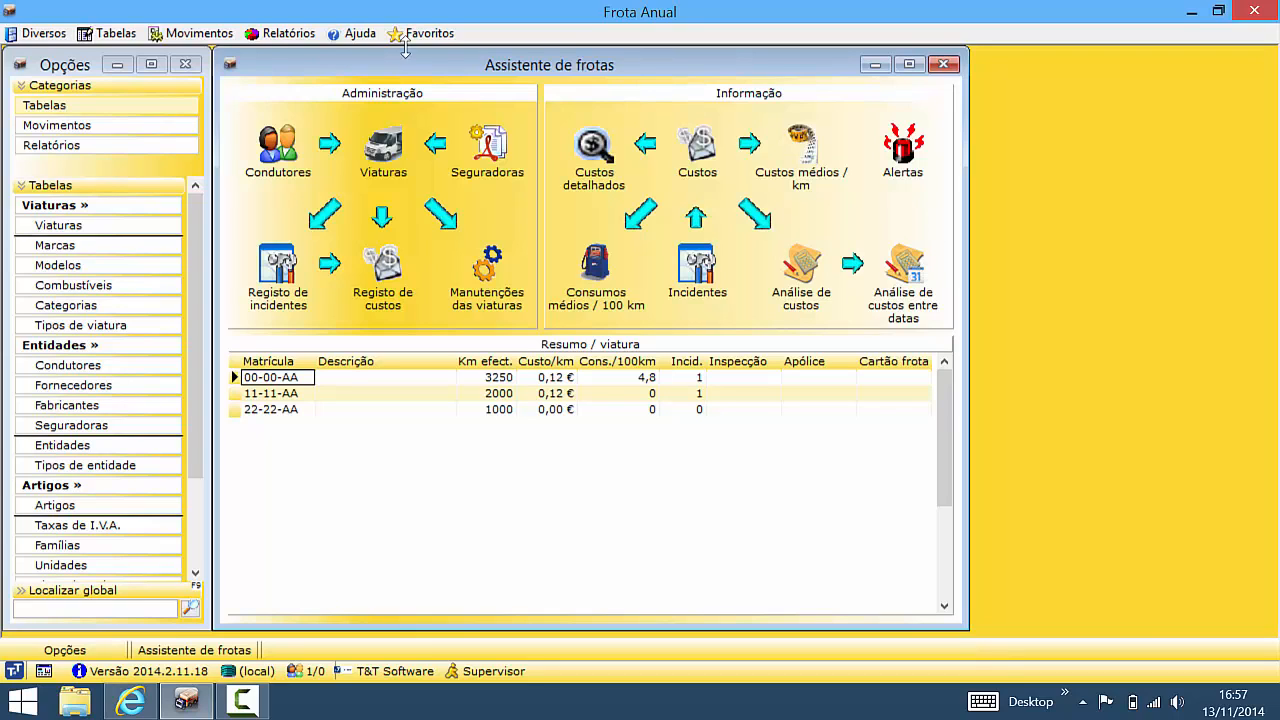
click(285, 36)
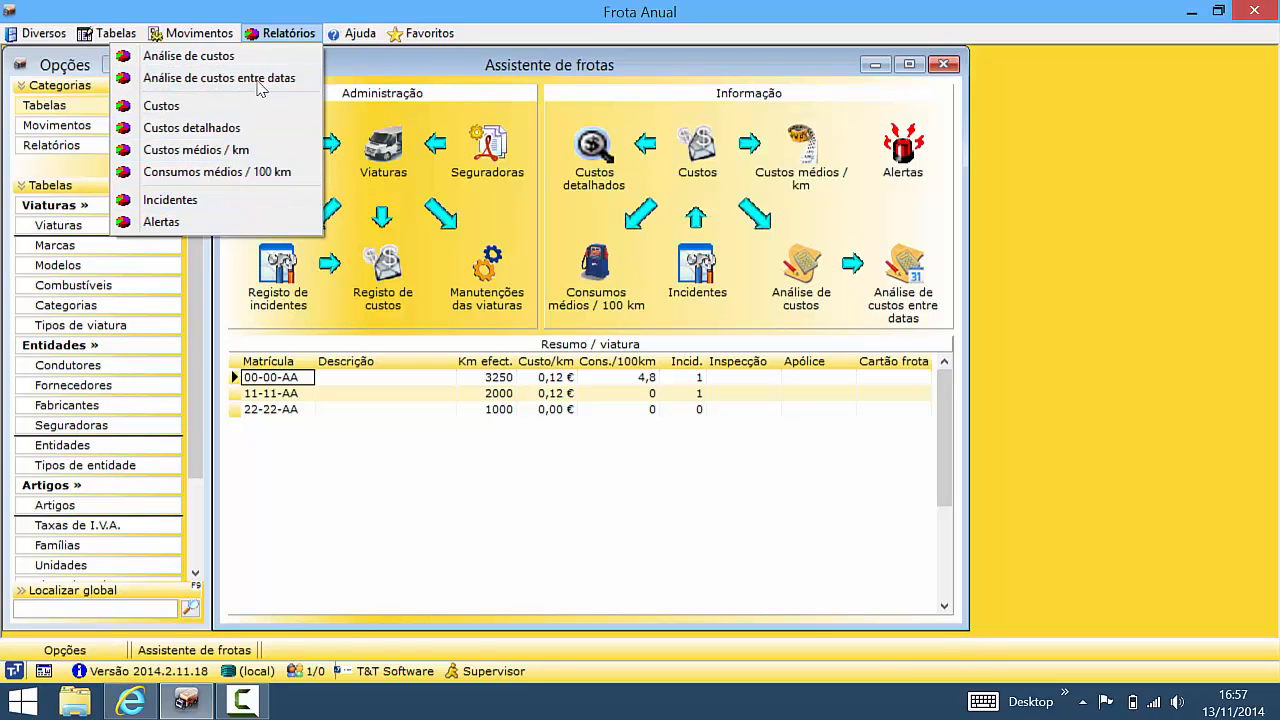
click(240, 56)
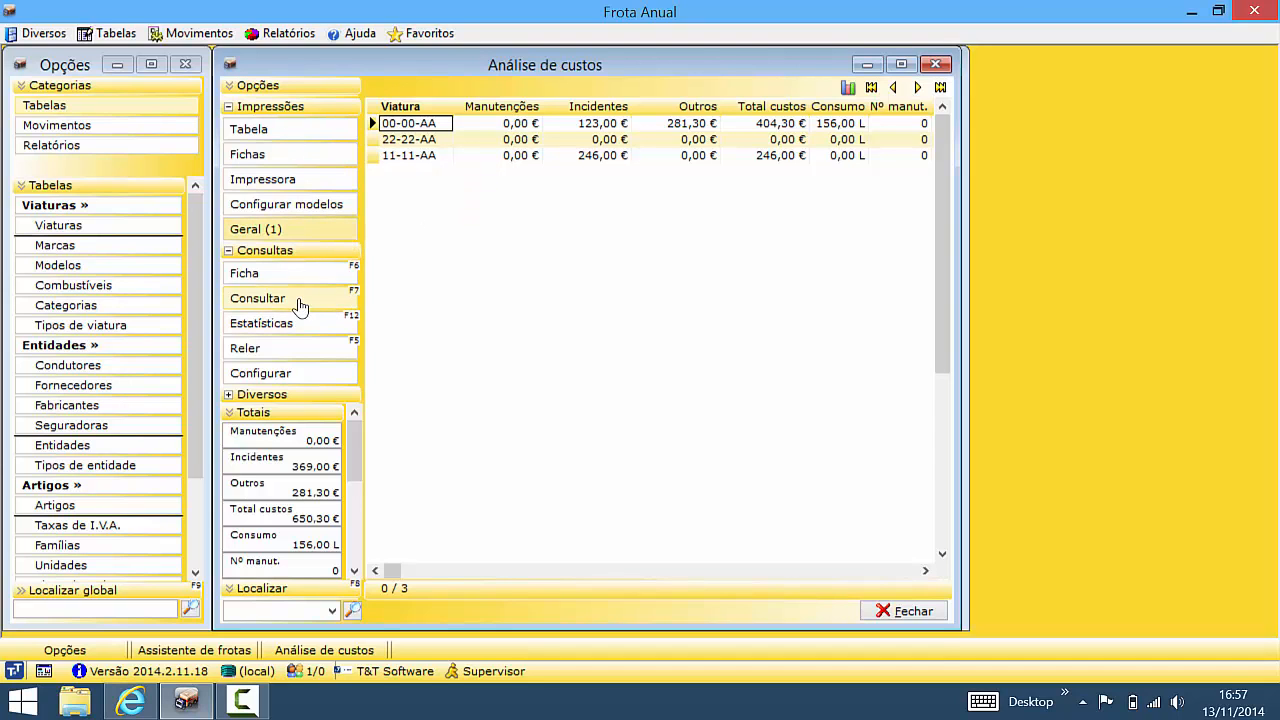
Query the Análise de custos report for Centro de custos greater than or equal to Administração
click(343, 297)
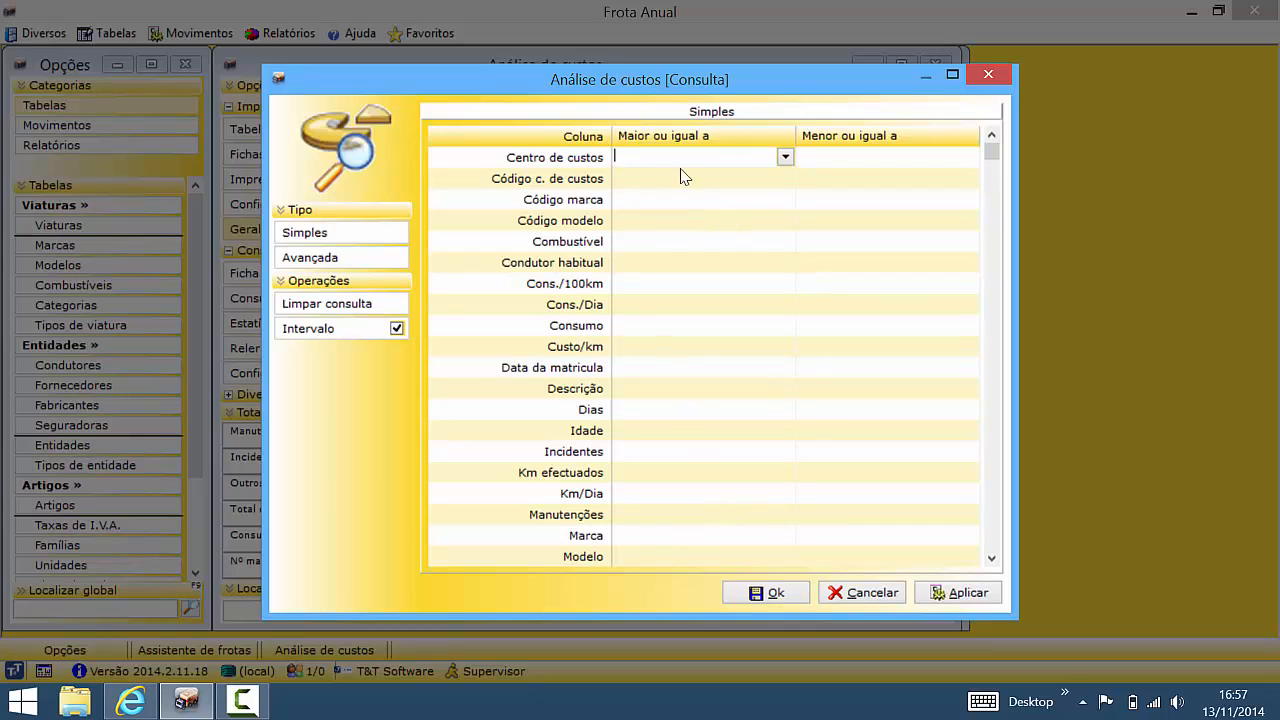
click(785, 157)
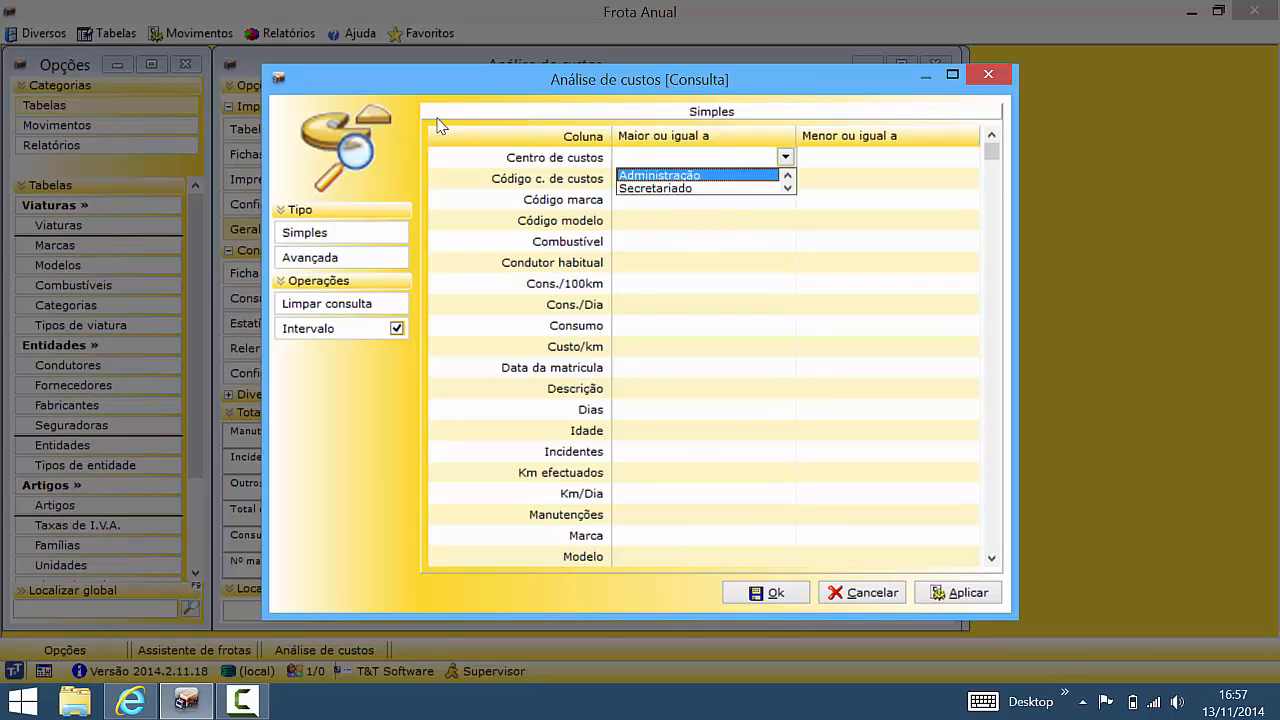
click(660, 175)
click(775, 592)
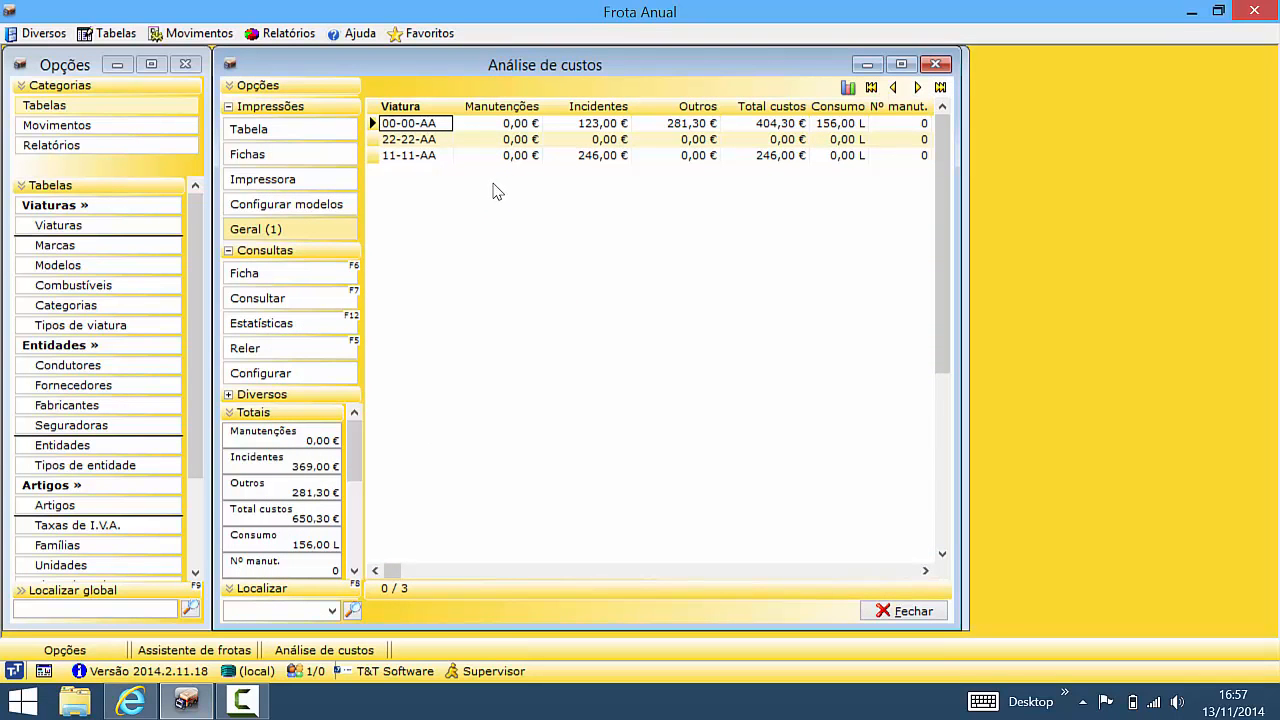
Preview the printed table of the Análise de custos report, then close the preview and the report
click(266, 133)
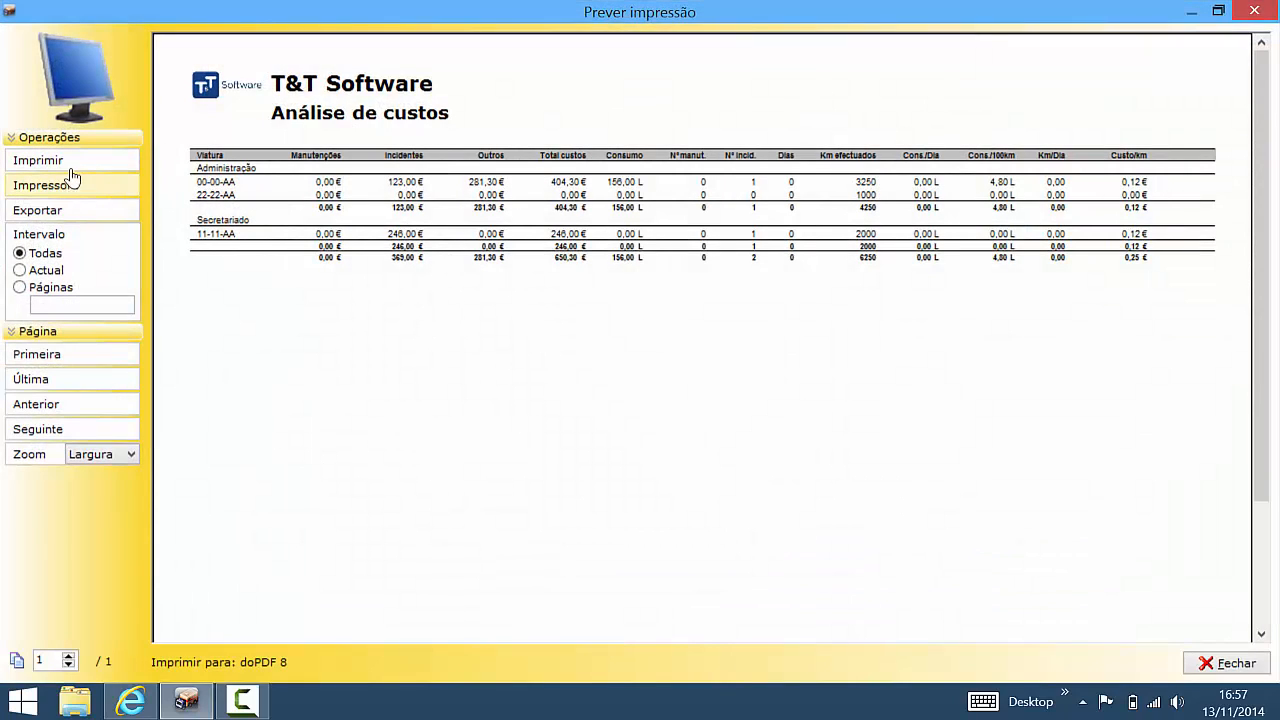
click(1254, 12)
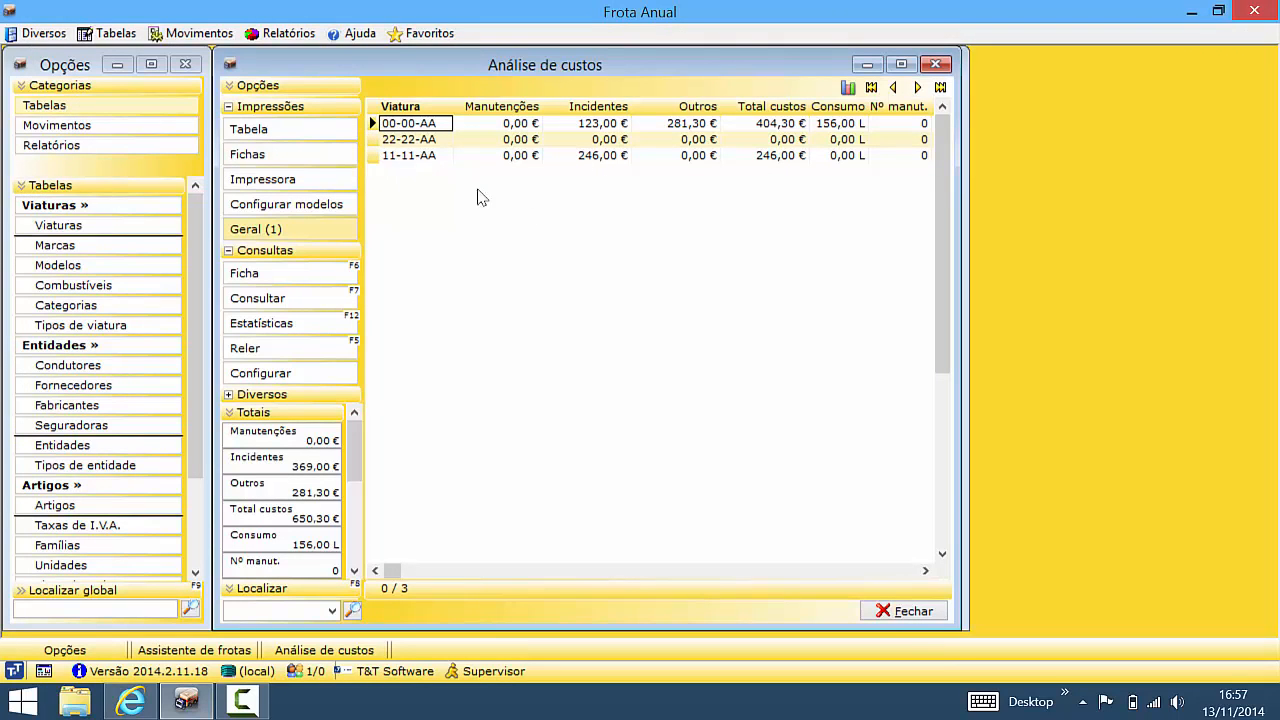
click(902, 610)
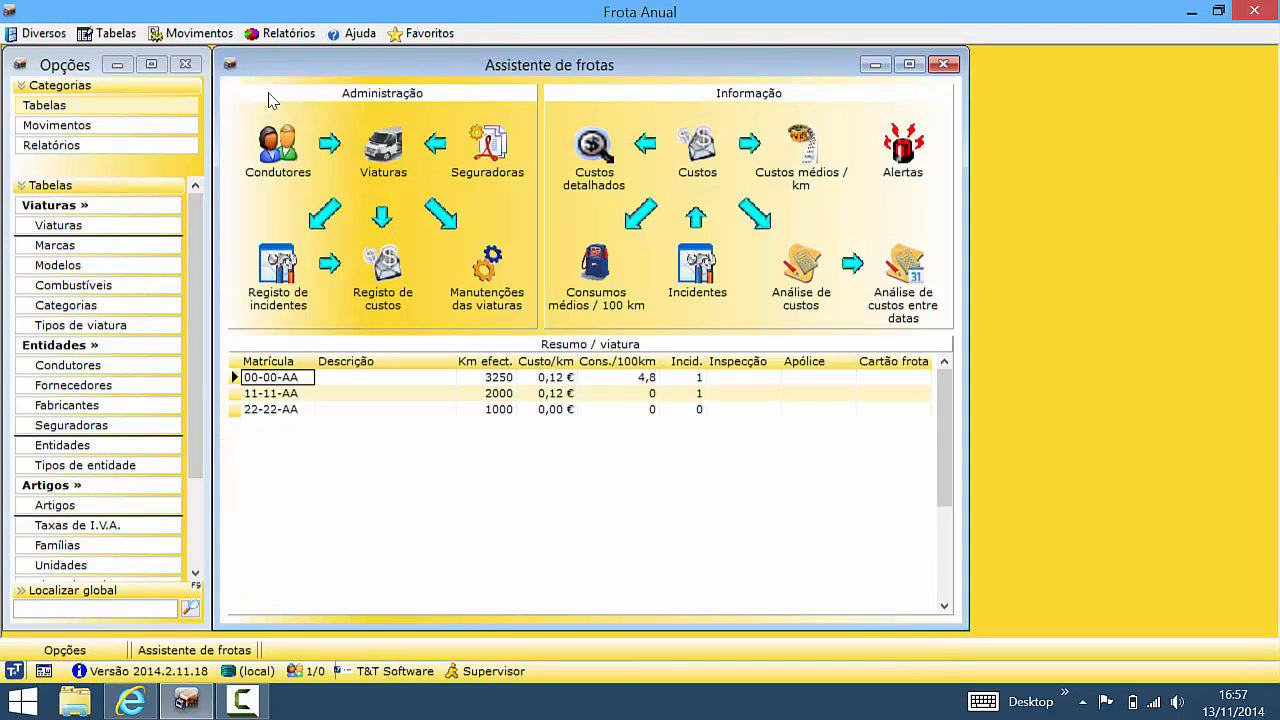
Open the Incidentes report, examine its available and selected column settings without changing them, and close the report
click(267, 35)
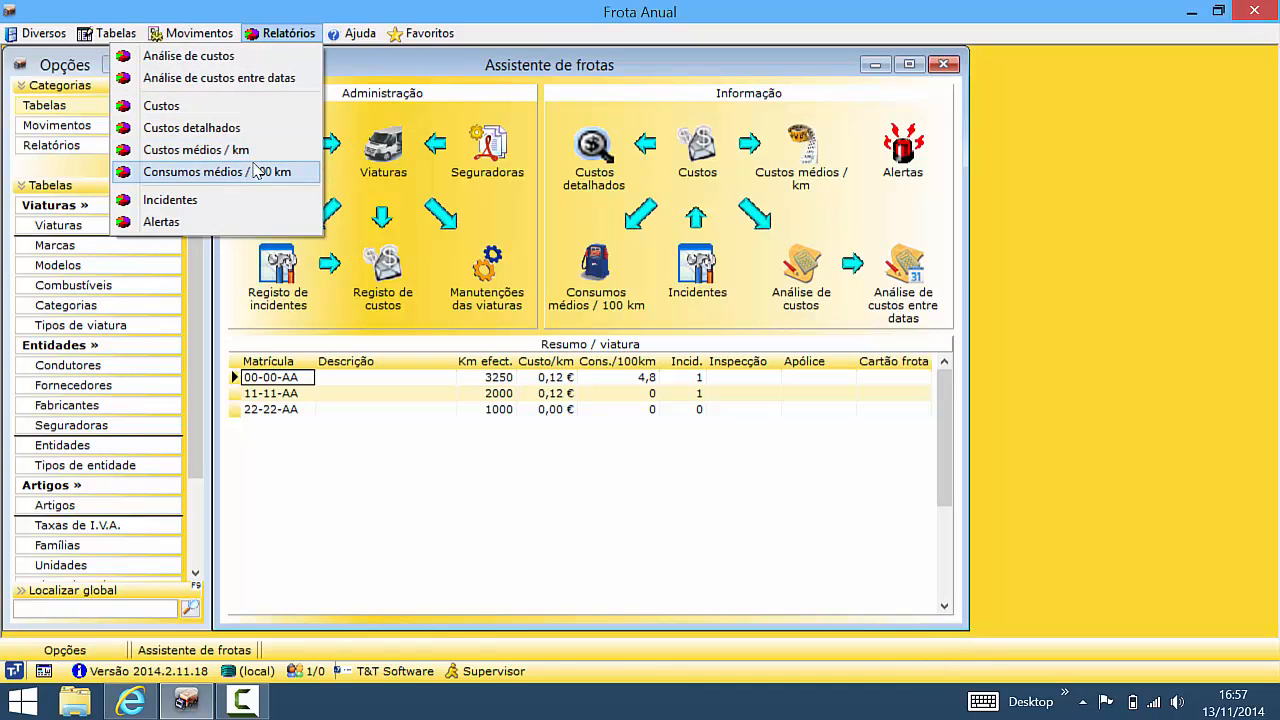
click(220, 199)
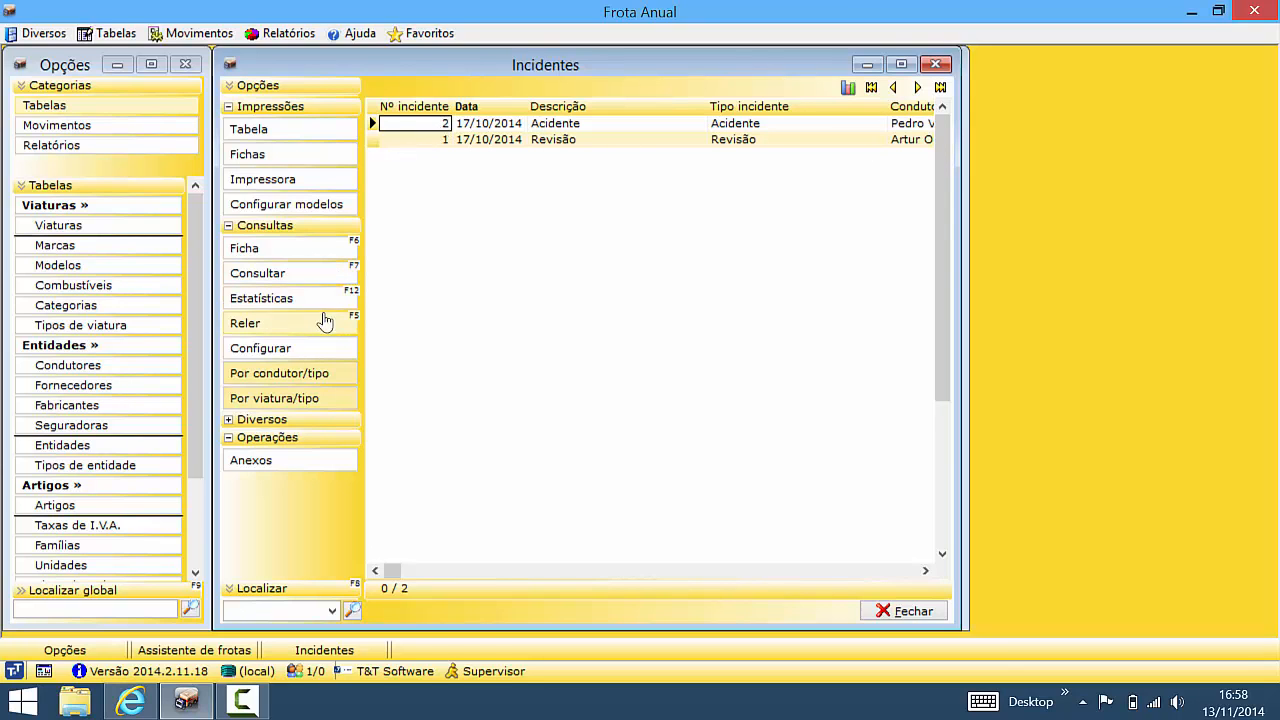
click(300, 348)
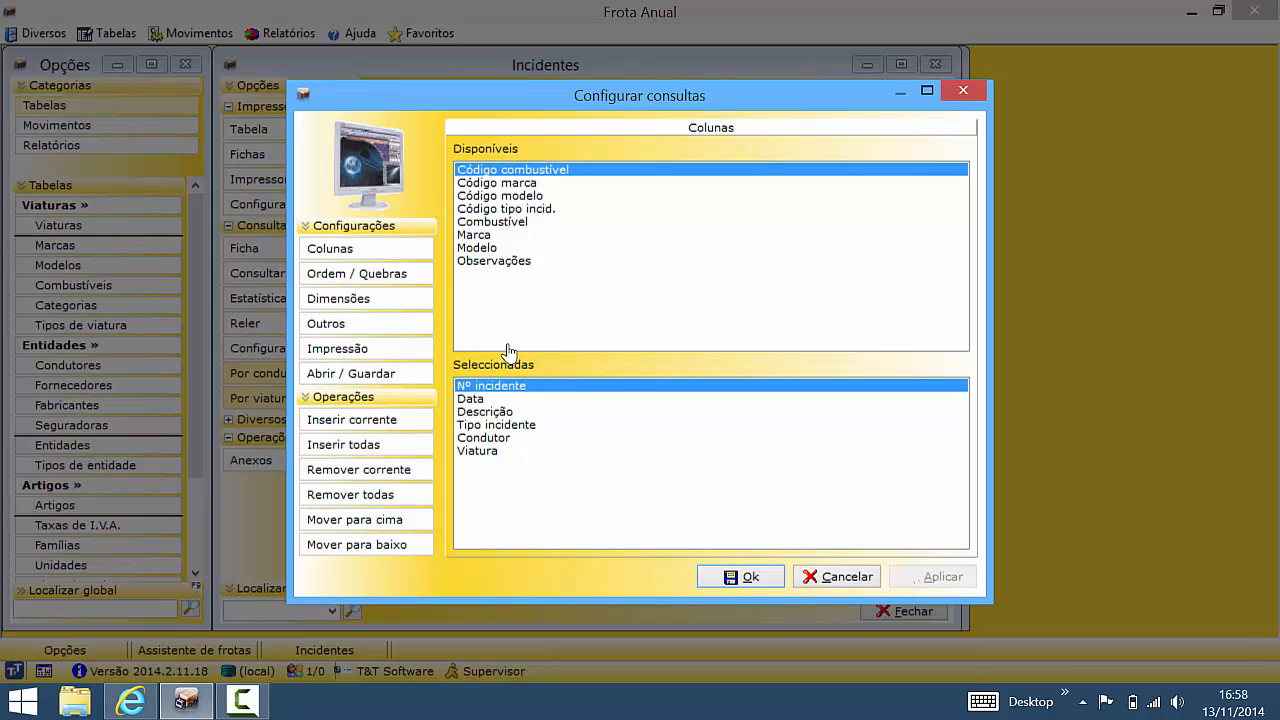
click(820, 578)
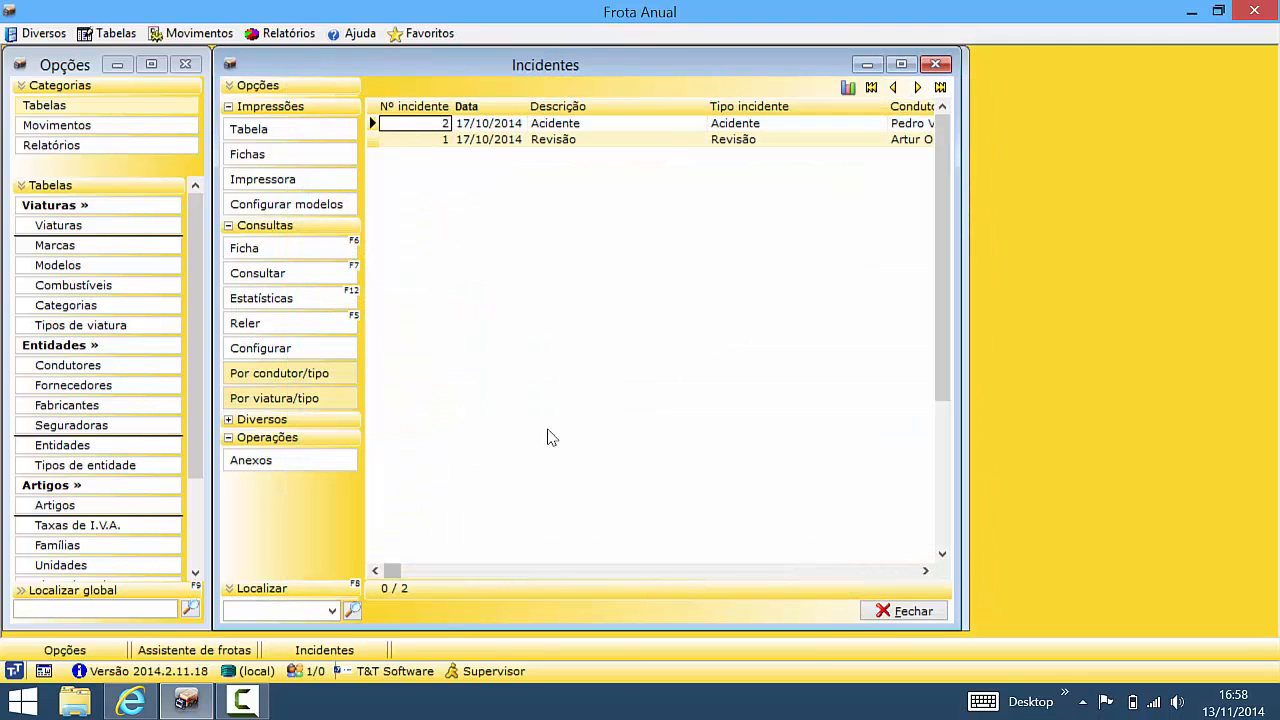
click(884, 611)
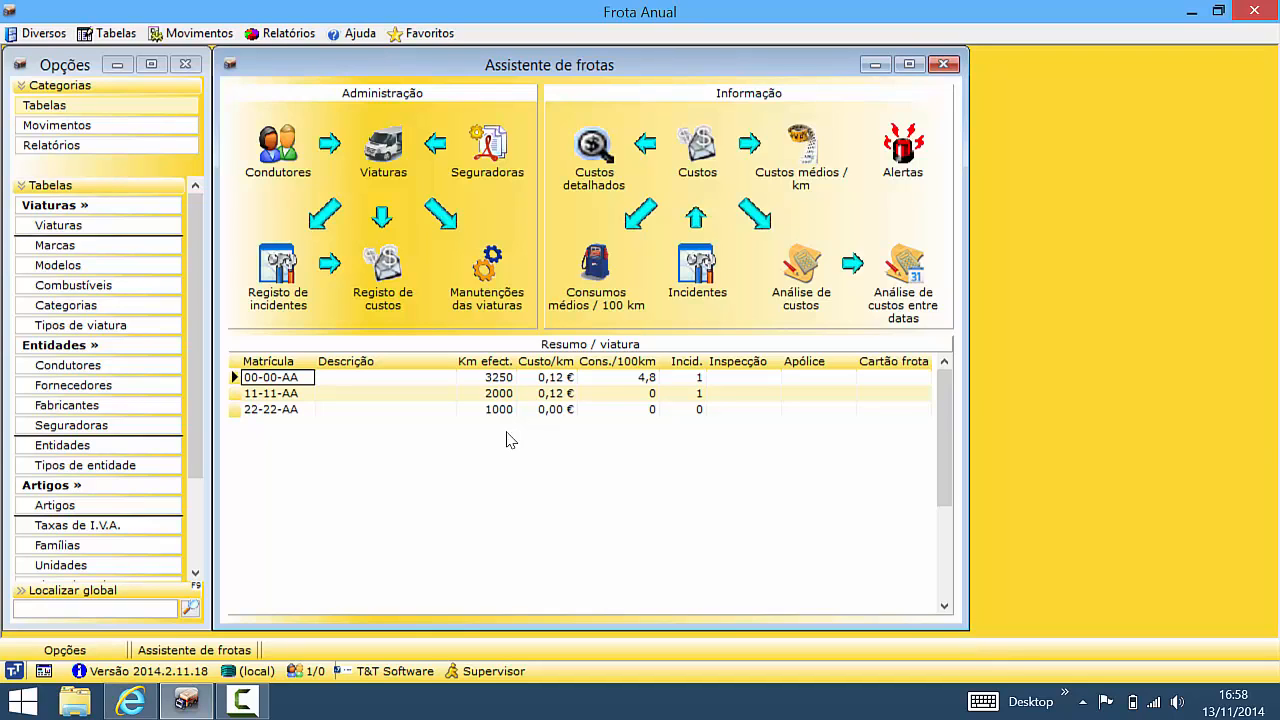
Open vehicle 00-00-AA's record from the Viaturas table to inspect Km actuais, then close the record and table without saving
click(208, 36)
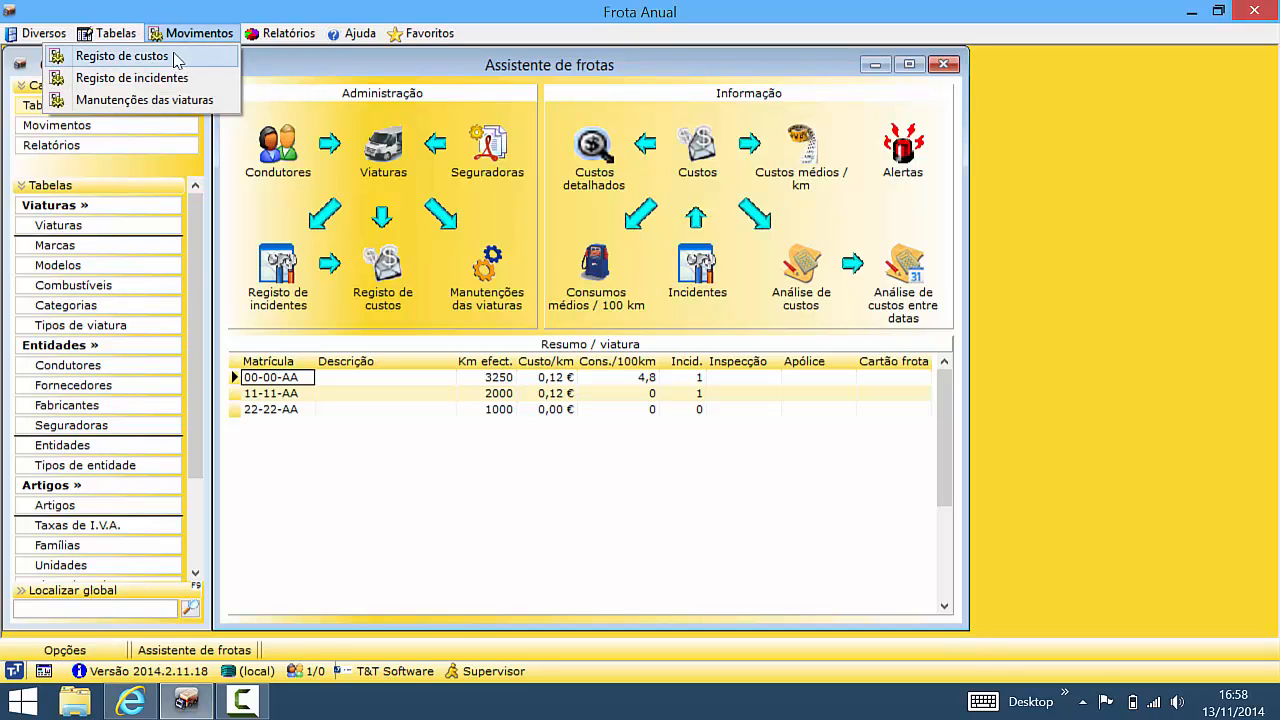
click(276, 86)
click(112, 36)
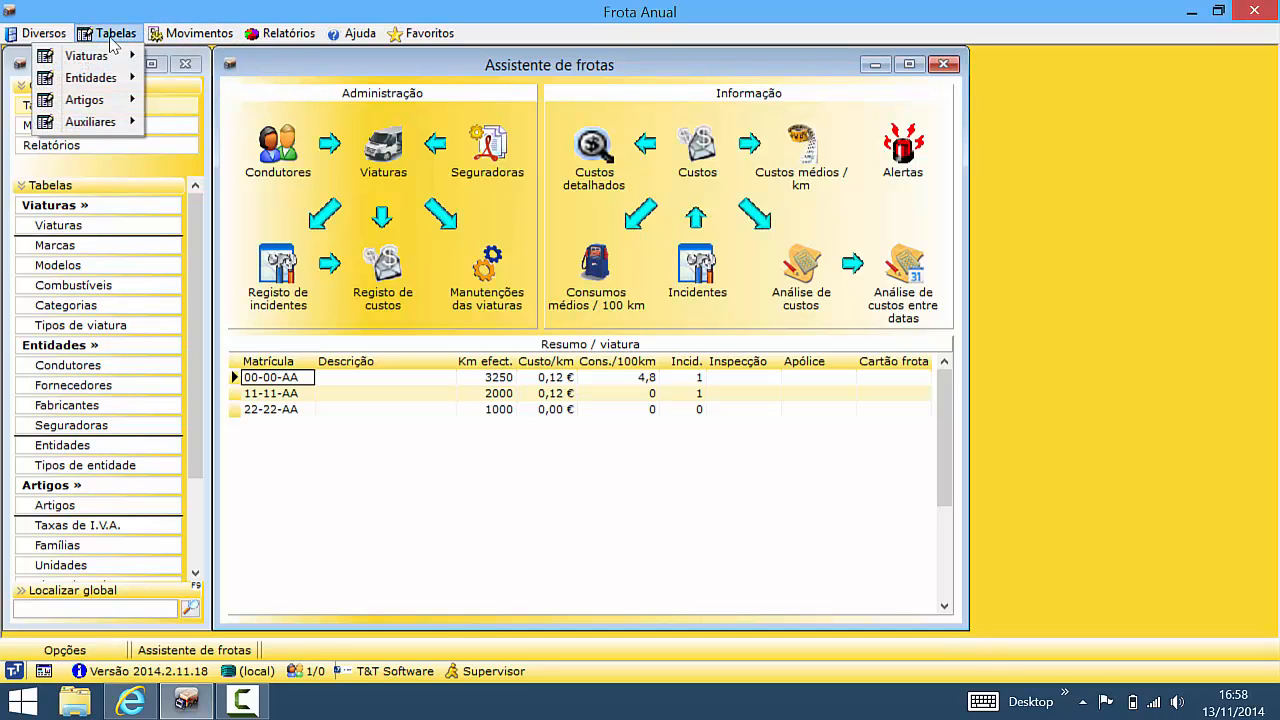
mouse_move(86, 56)
click(192, 55)
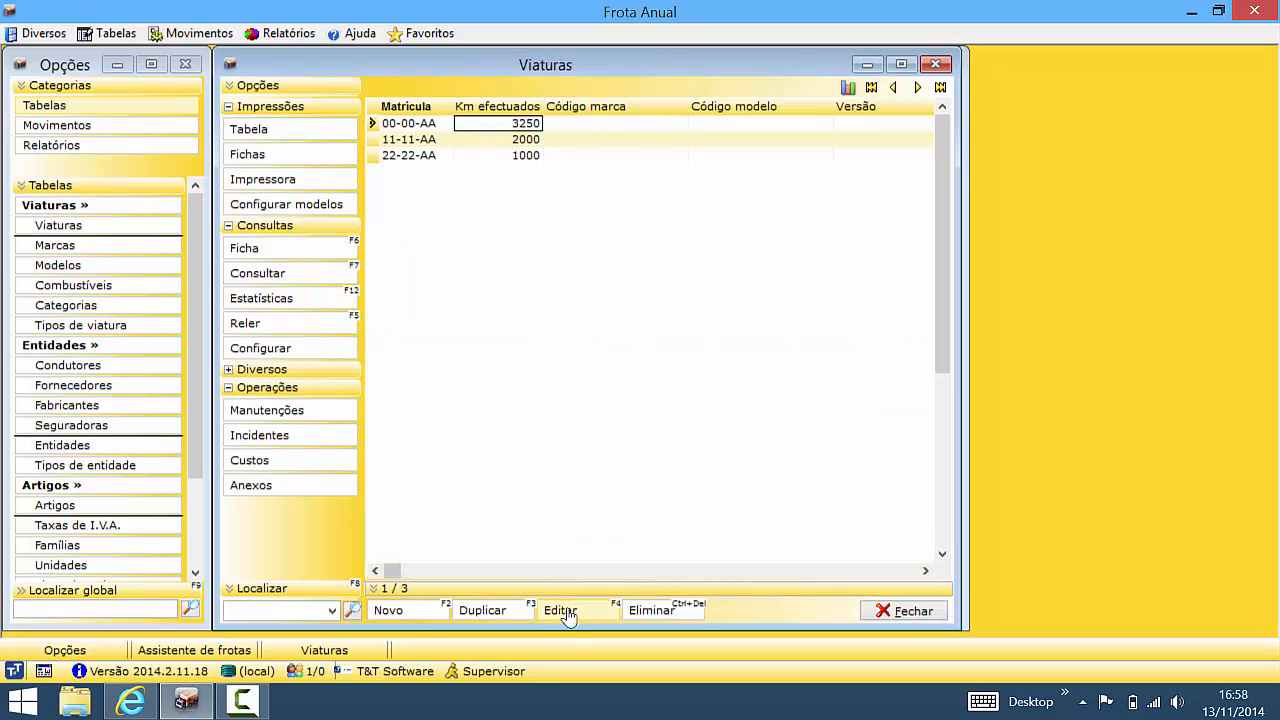
click(568, 615)
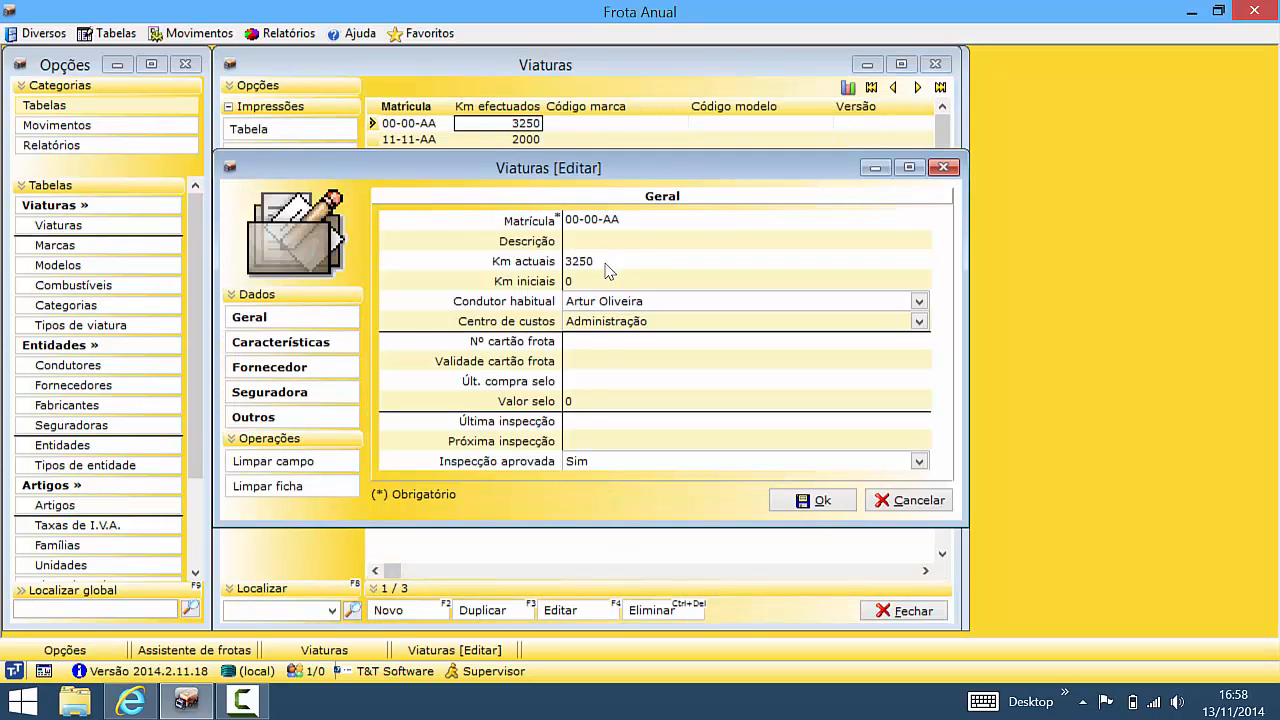
click(603, 268)
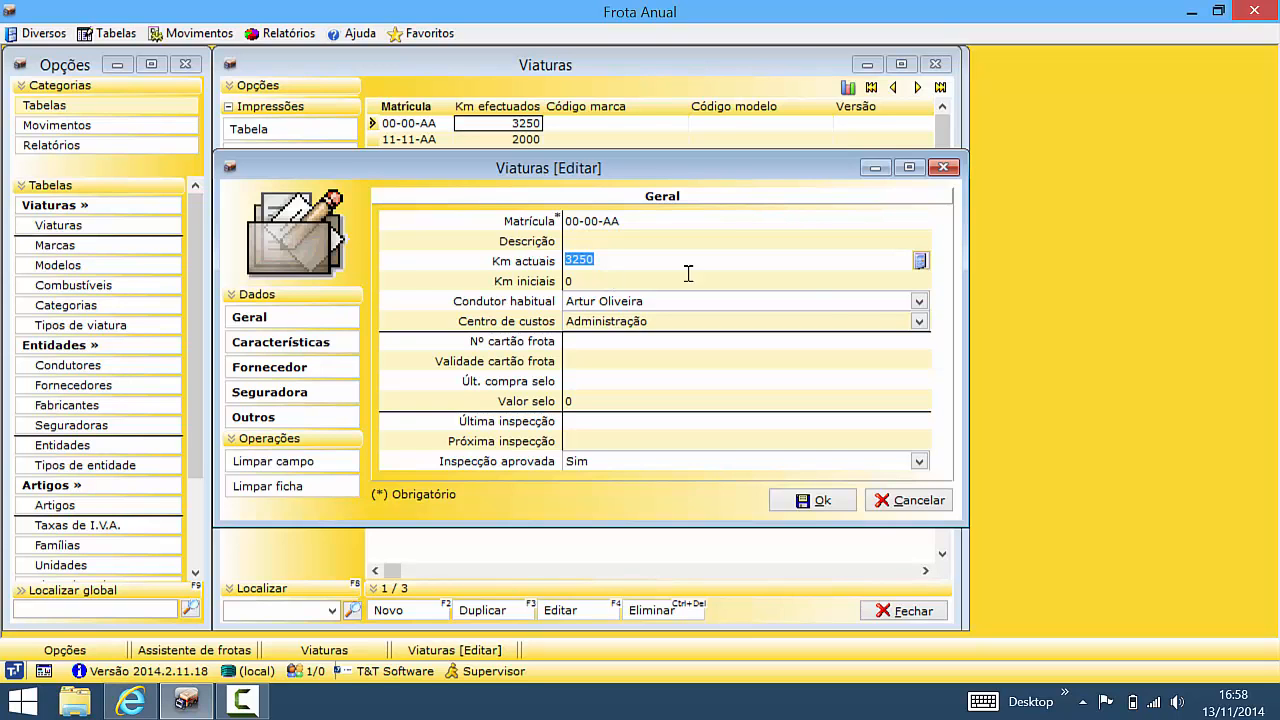
click(912, 500)
click(906, 610)
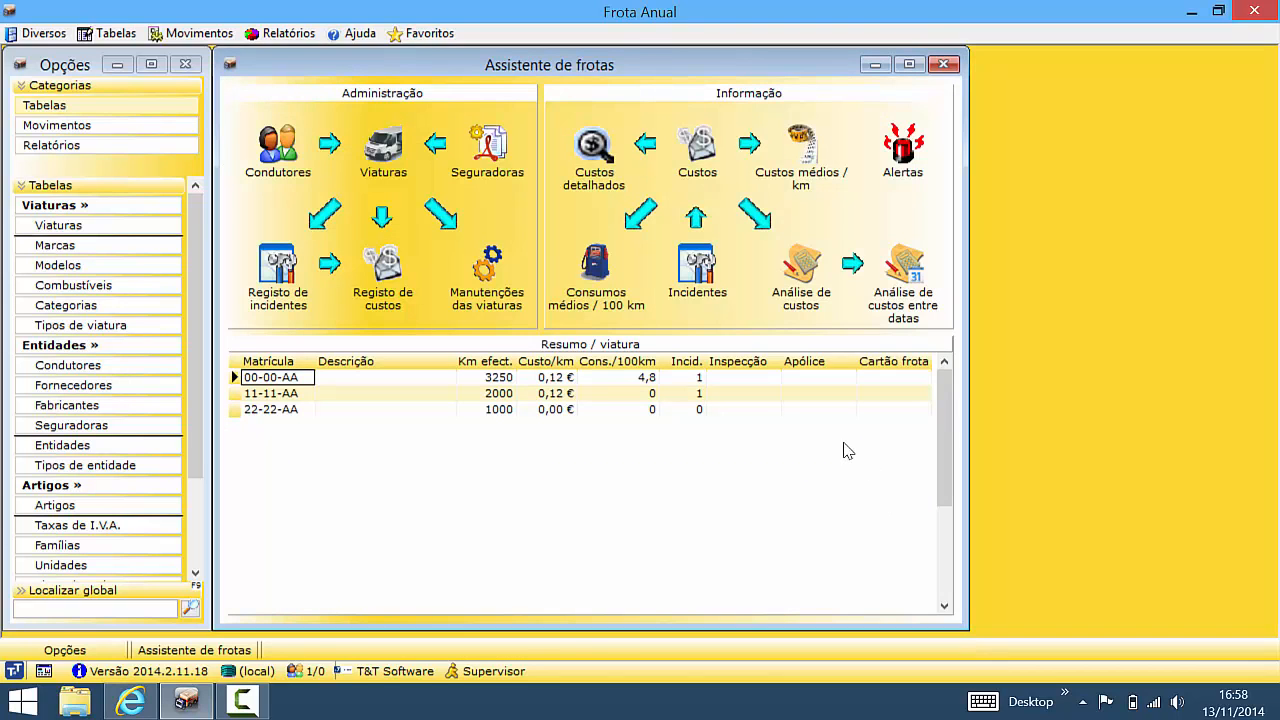